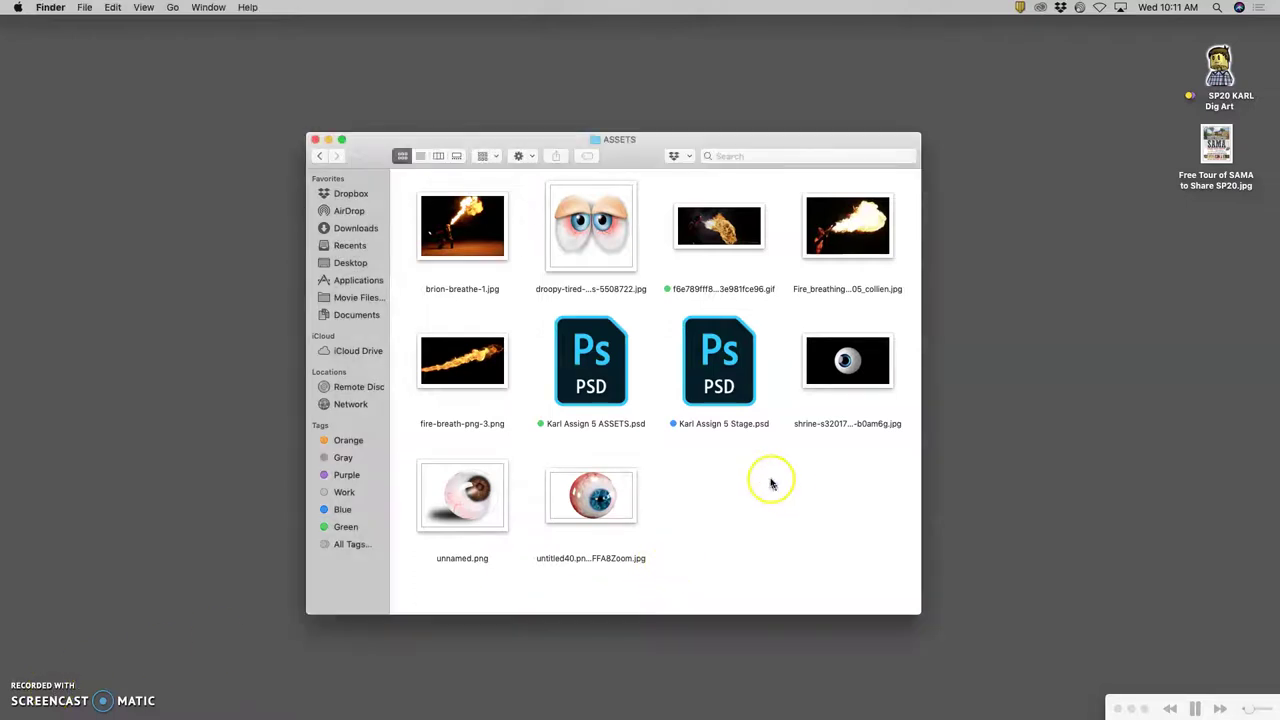
- Open the Assign 5 Stage PSD from the ASSETS folder and look through its stack of frame layers
click(728, 385)
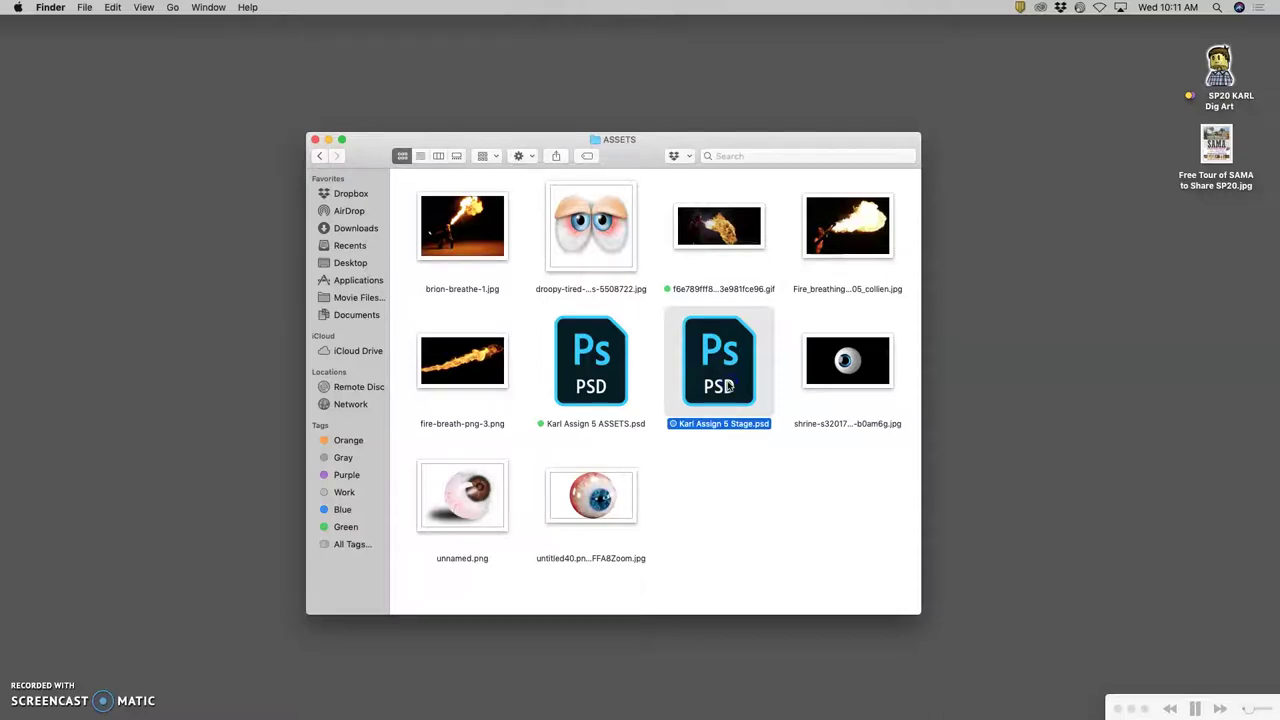
double_click(728, 385)
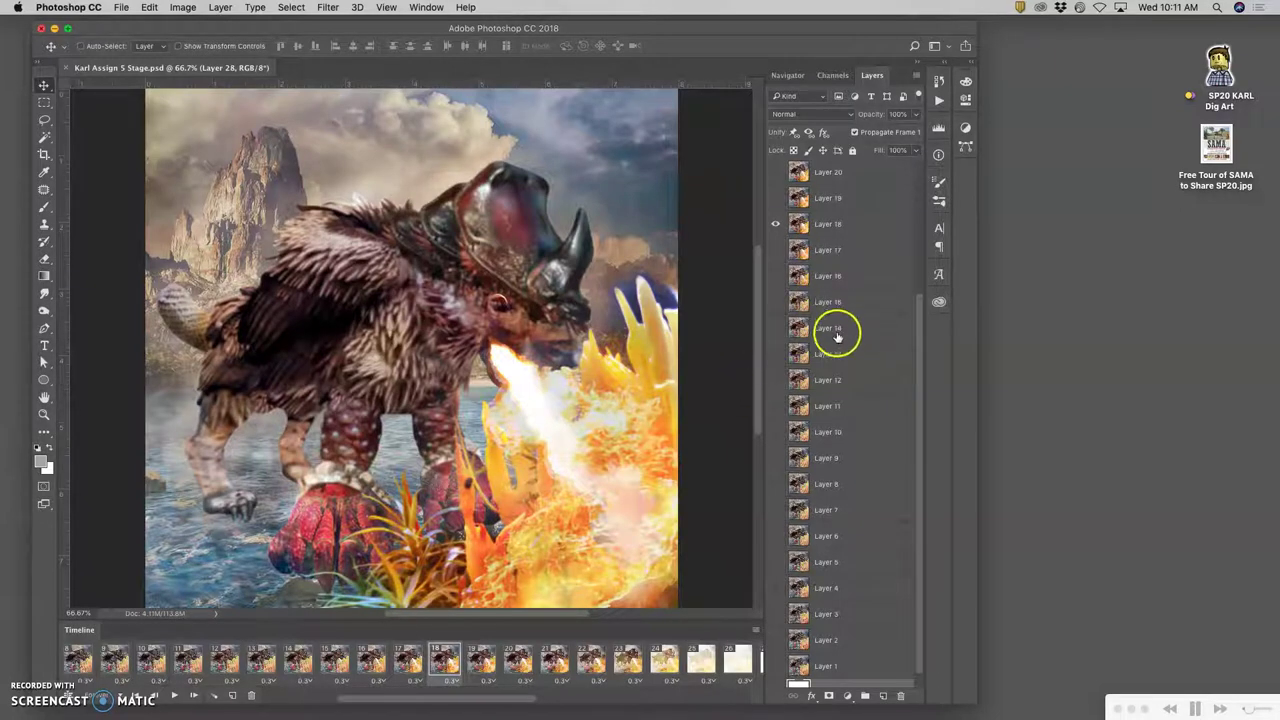
scroll(837, 330, up, 3)
scroll(842, 450, down, 3)
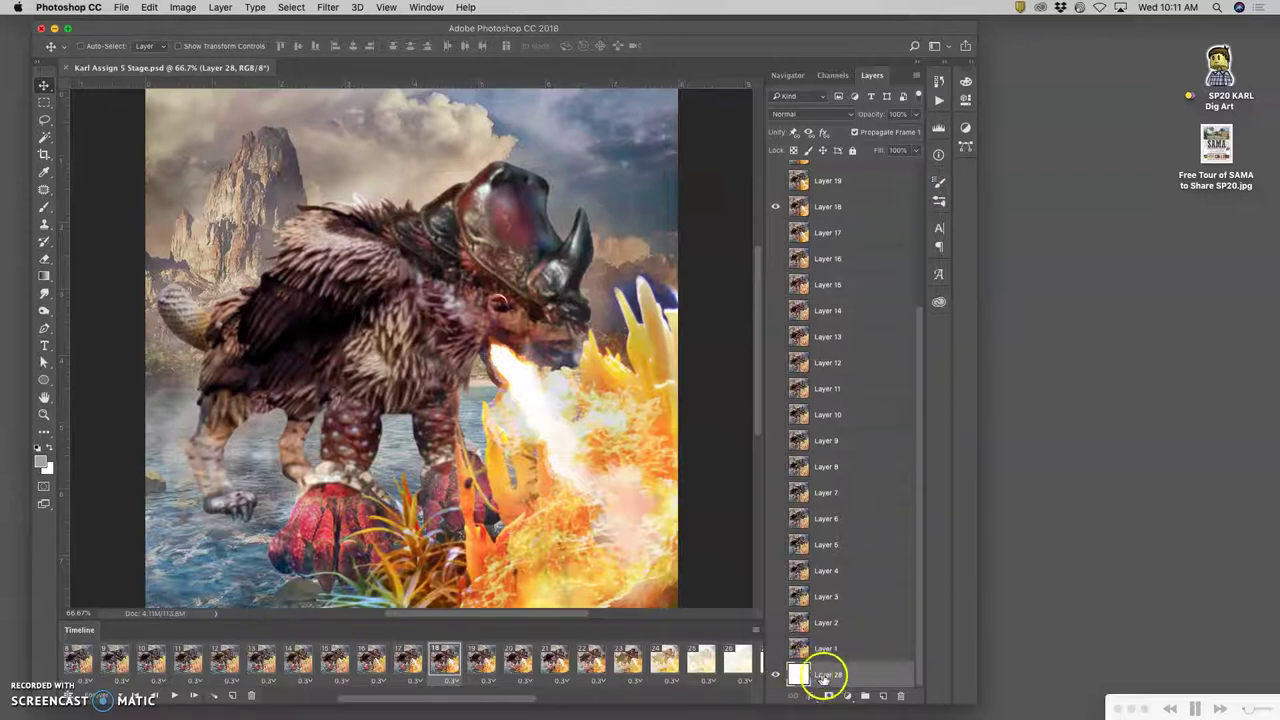
- Try deleting the white Layer 28 at the bottom of the layer stack and undo the deletion
drag(845, 675, 902, 697)
key(super+z)
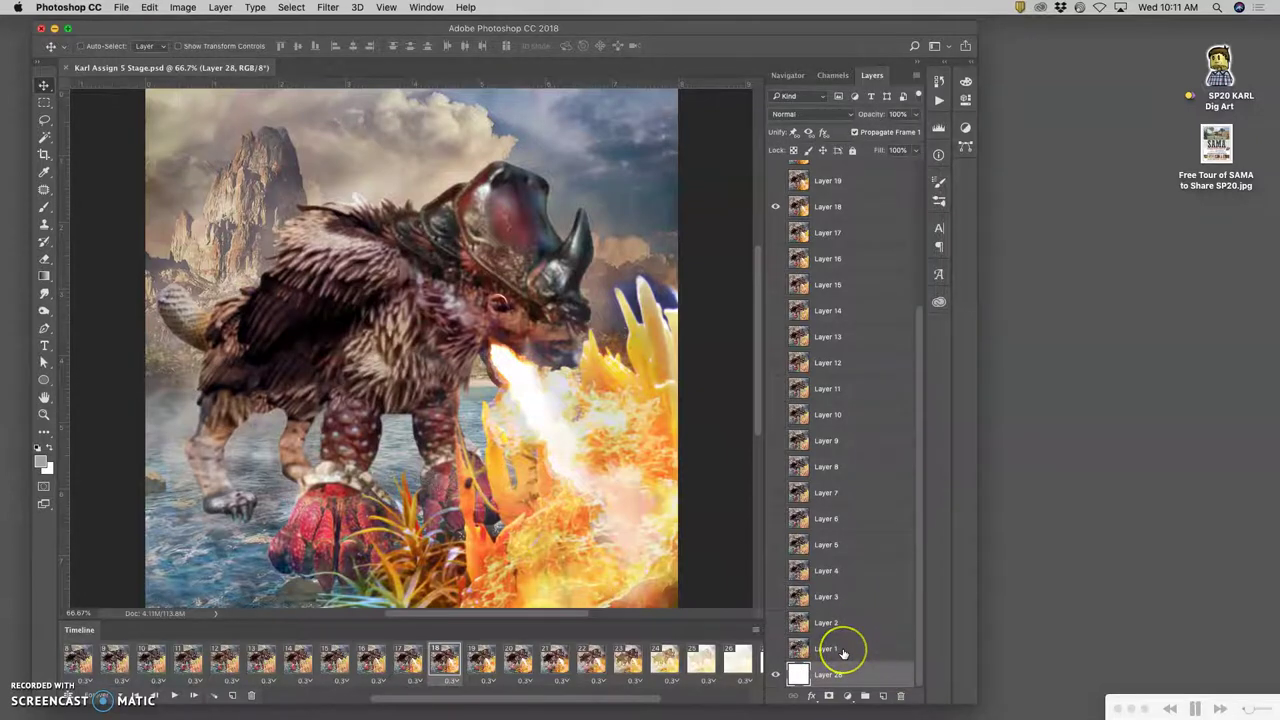
- Play the frame animation and inspect the creature artwork up close at 500%
scroll(843, 653, up, 4)
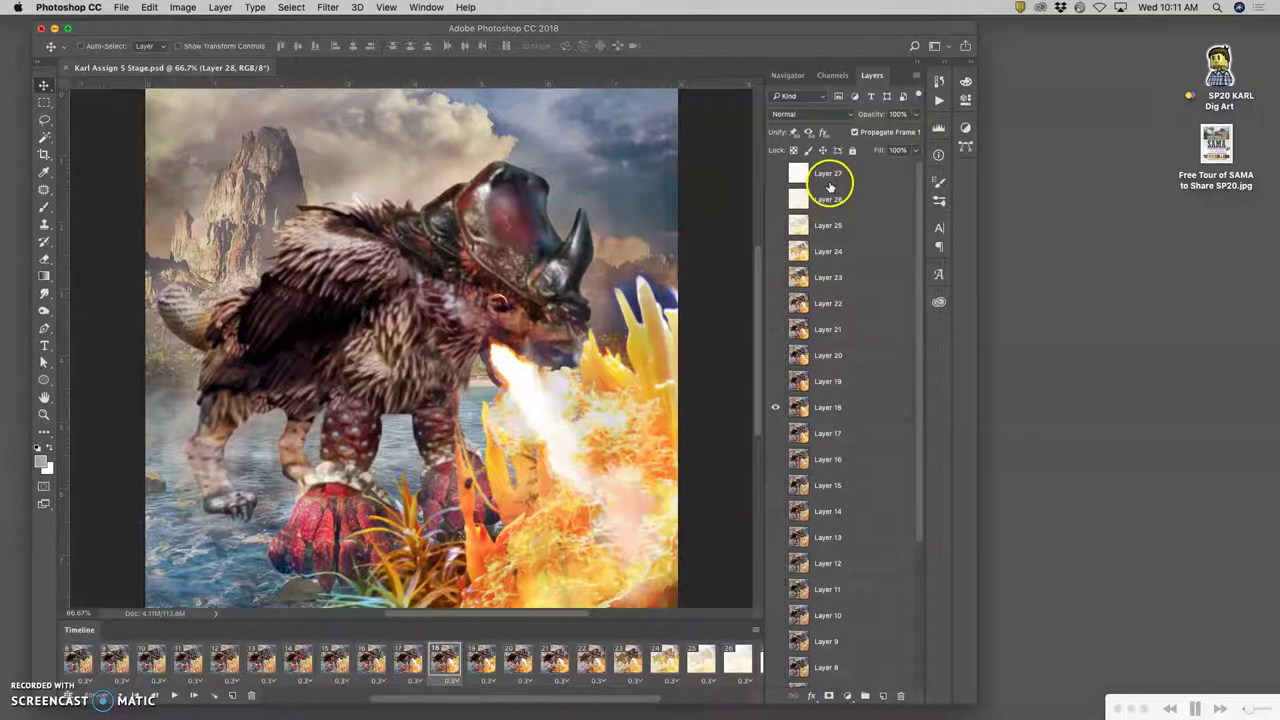
click(196, 697)
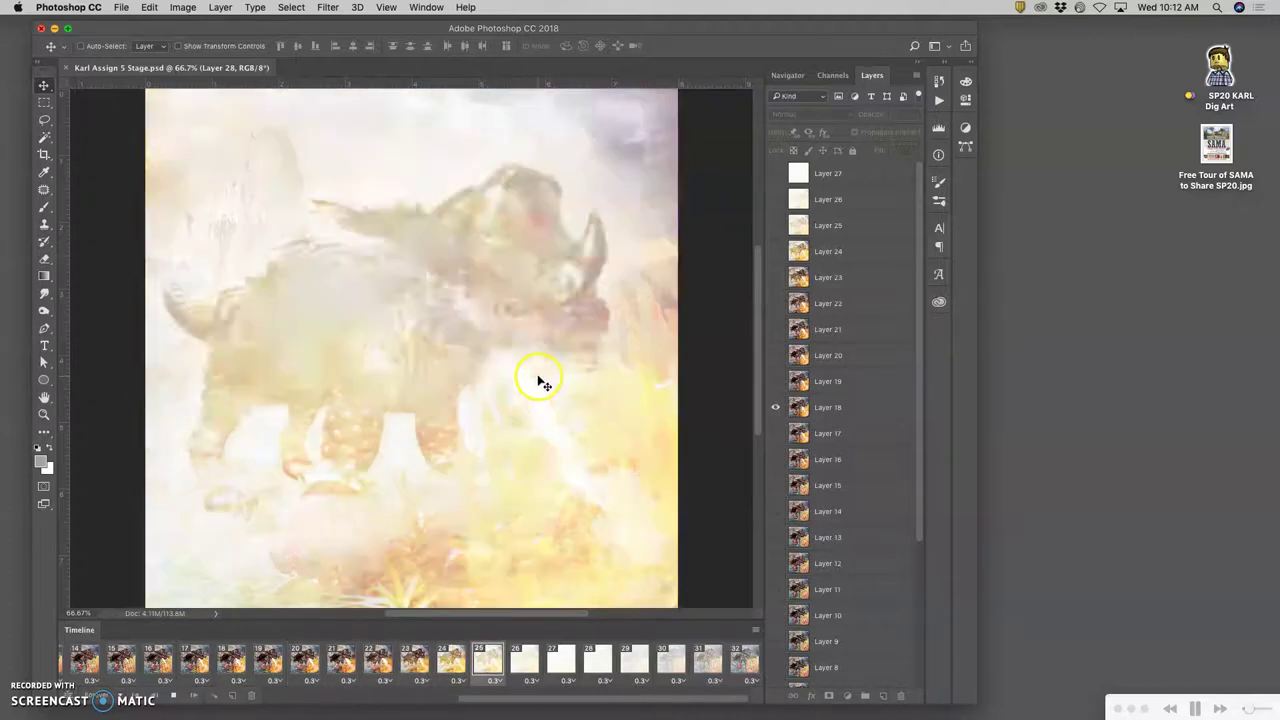
key(super+equal)
key(super+equal)
key(super+equal)
key(super+equal)
key(super+equal)
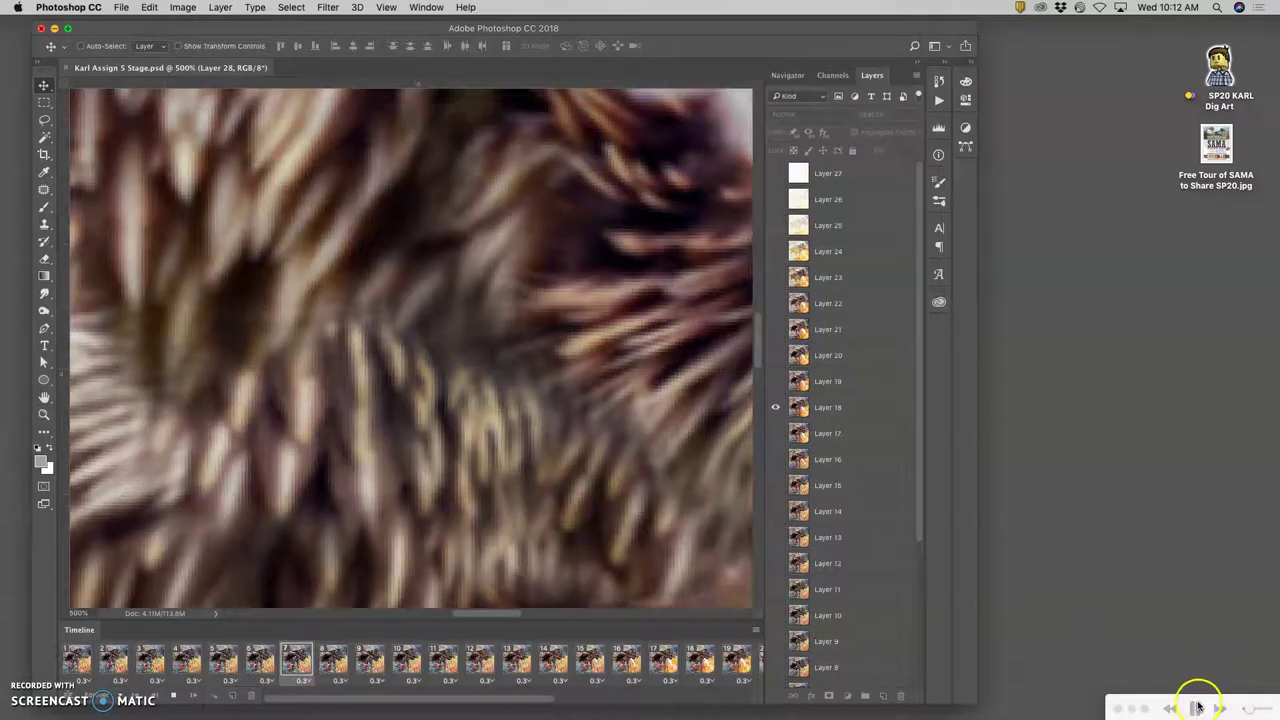
- Pause the iTunes playback and watch the animation on the whole canvas at 50%
click(1197, 706)
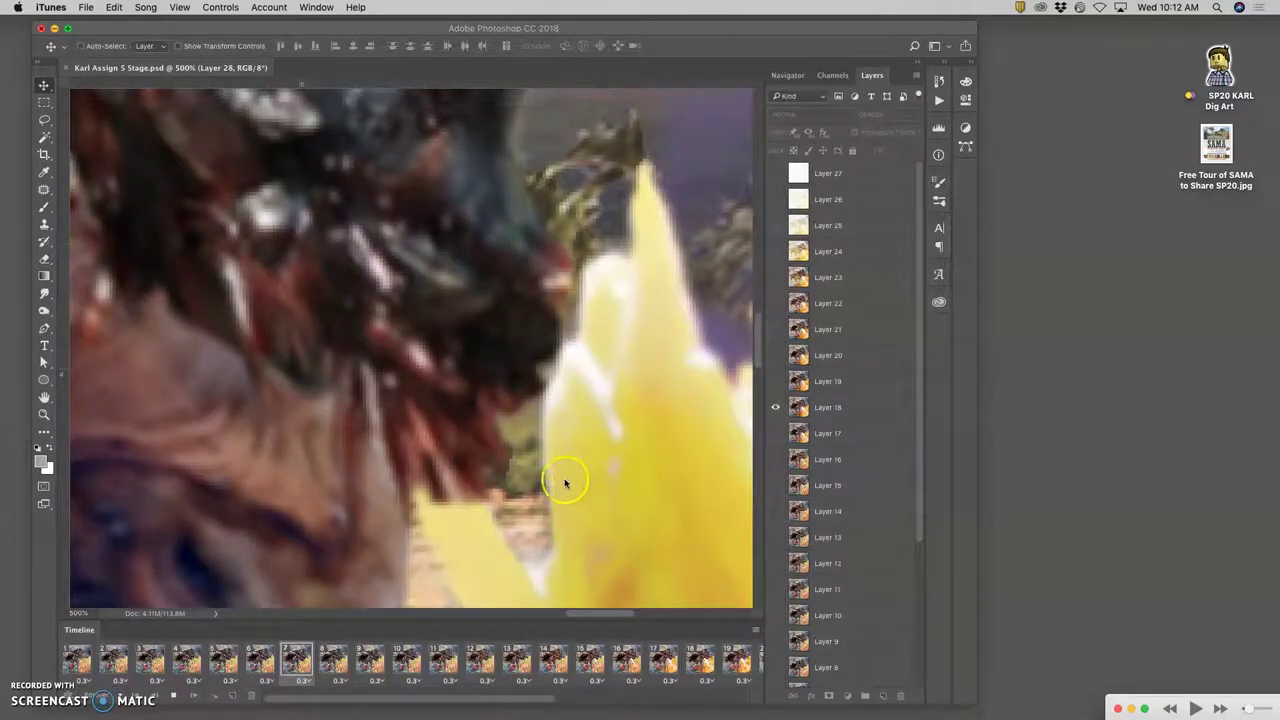
click(490, 431)
key(super+minus)
key(super+minus)
key(super+minus)
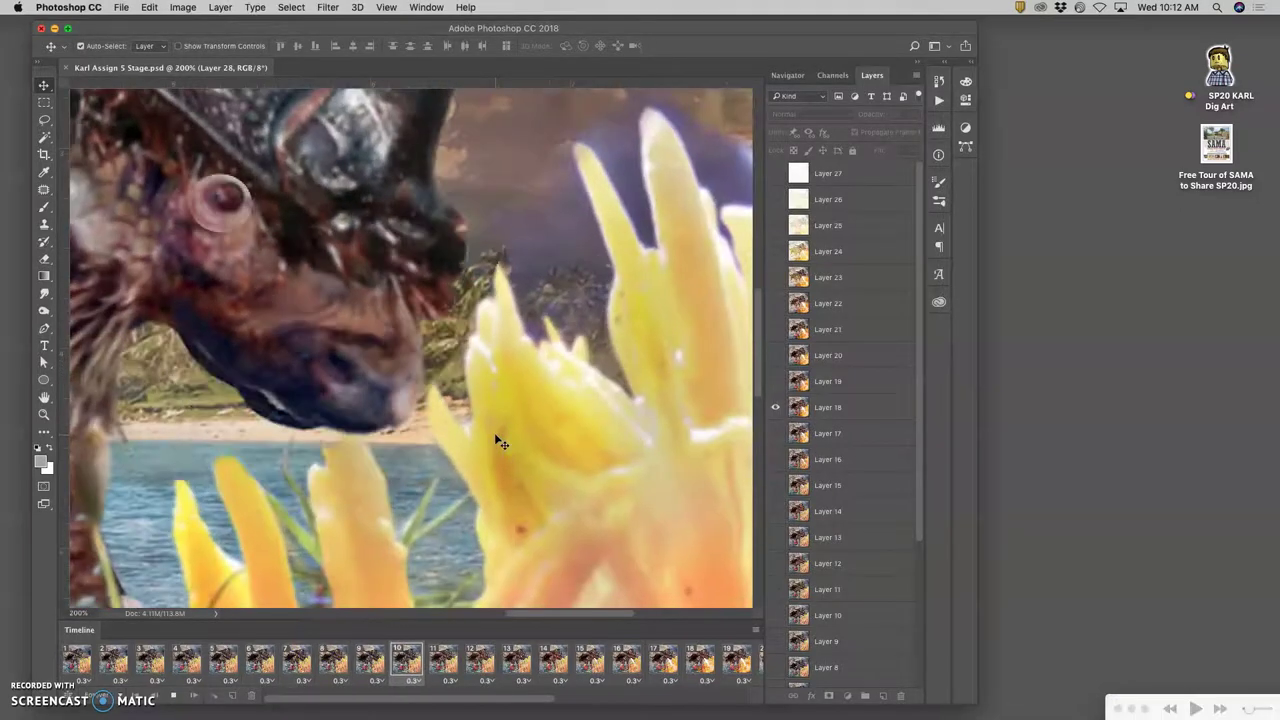
key(super+minus)
key(super+minus)
key(super+minus)
click(380, 410)
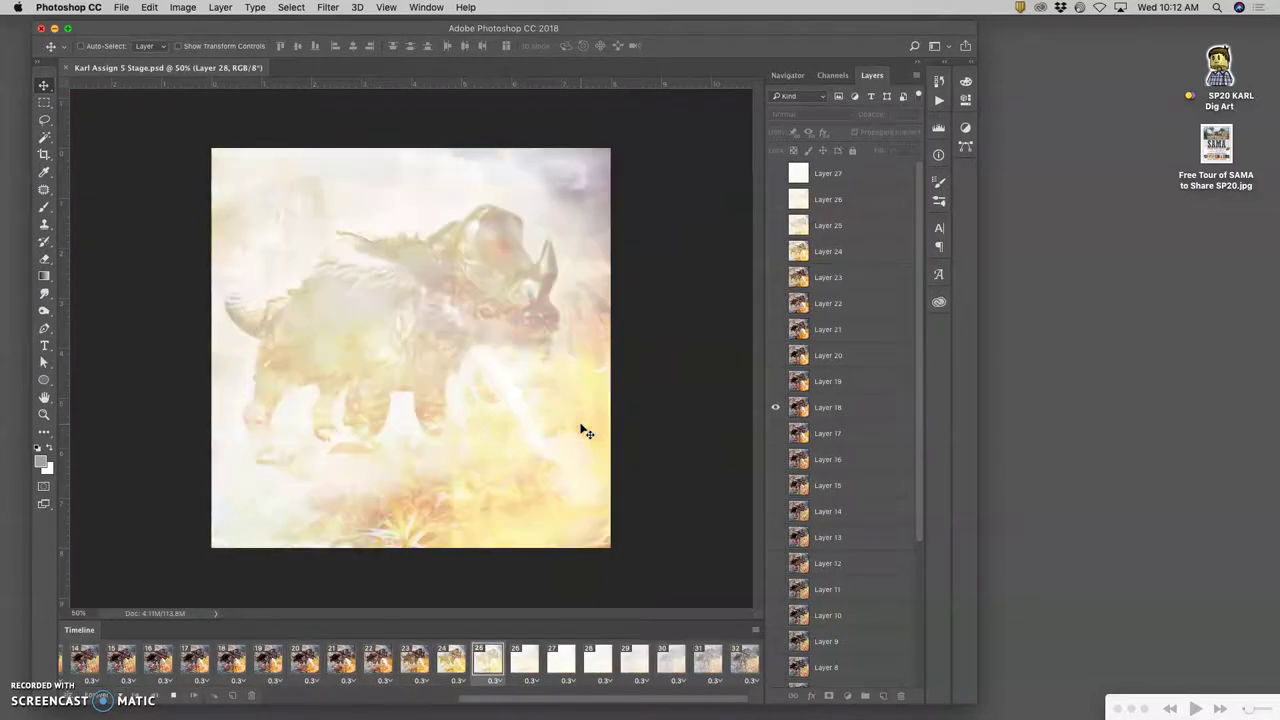
click(573, 442)
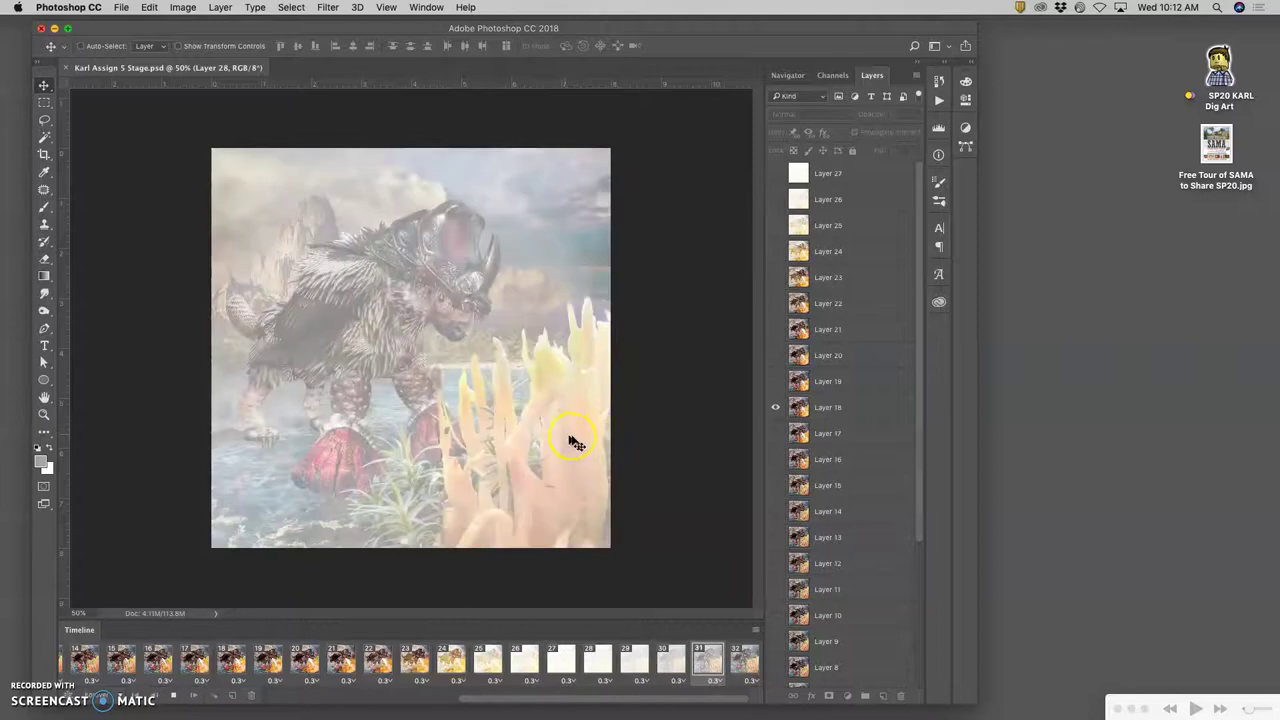
- Start exporting the animation with Save for Web (Legacy)
click(120, 7)
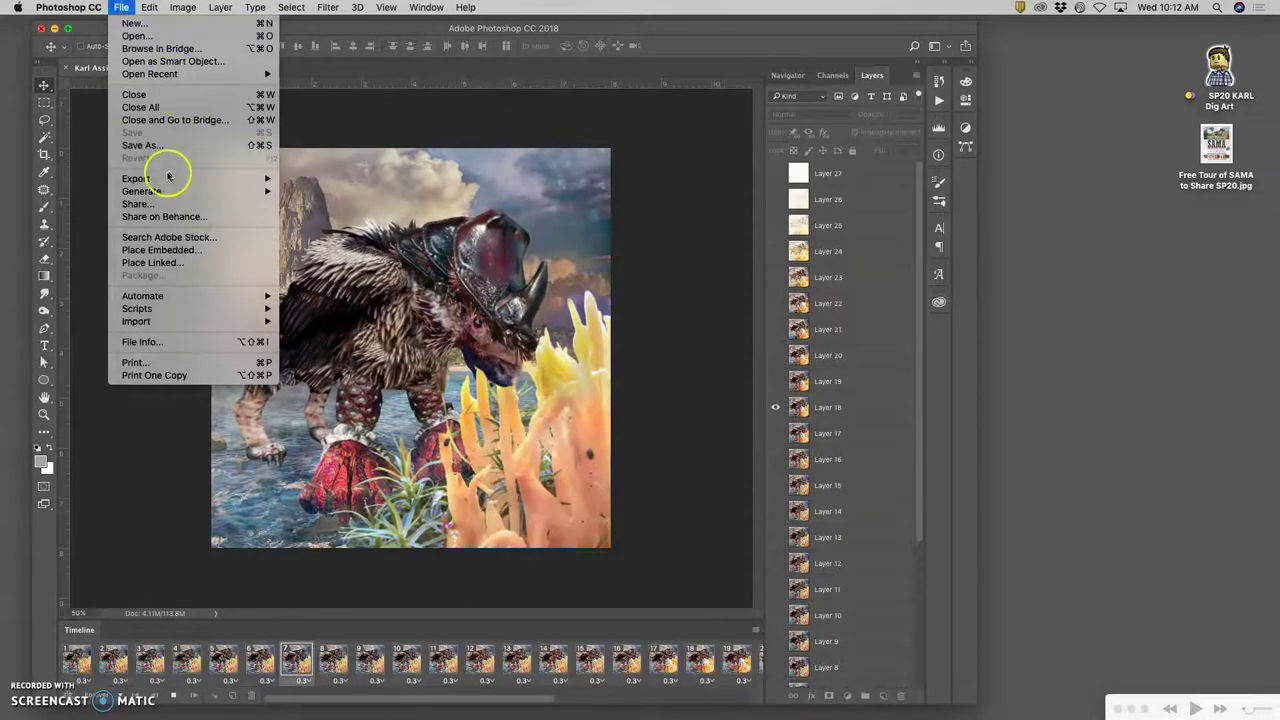
mouse_move(148, 180)
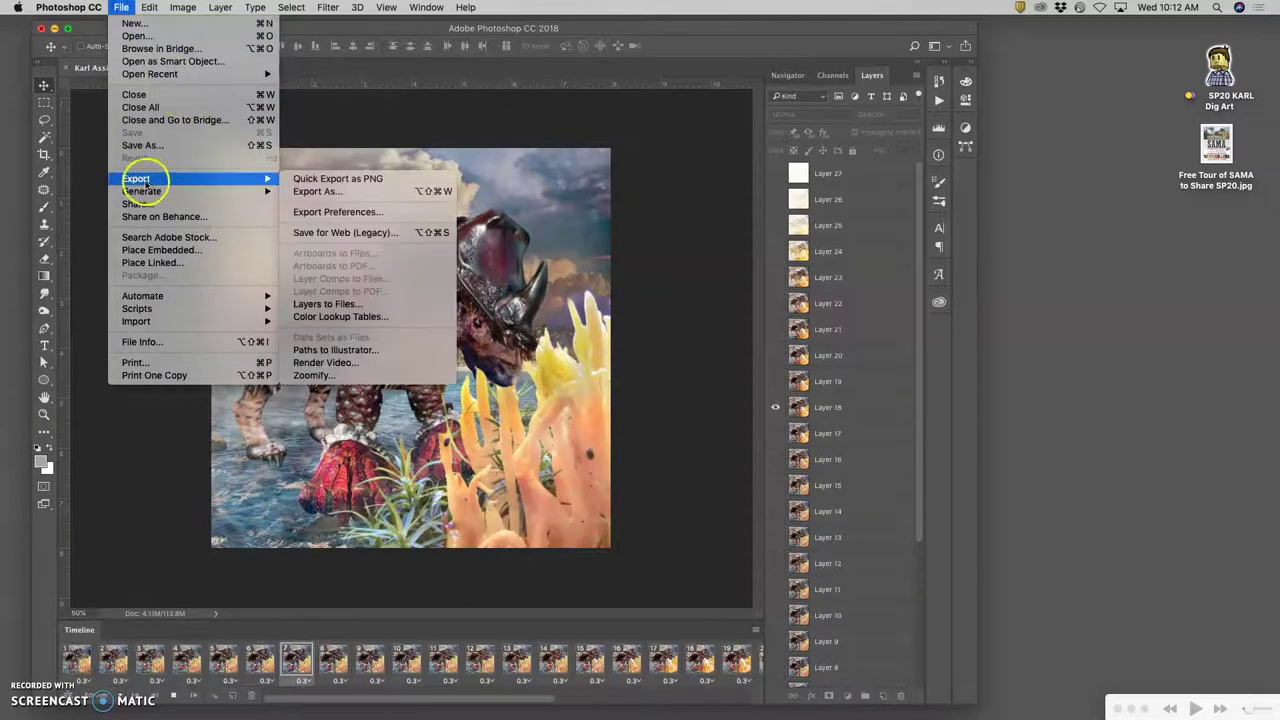
click(354, 237)
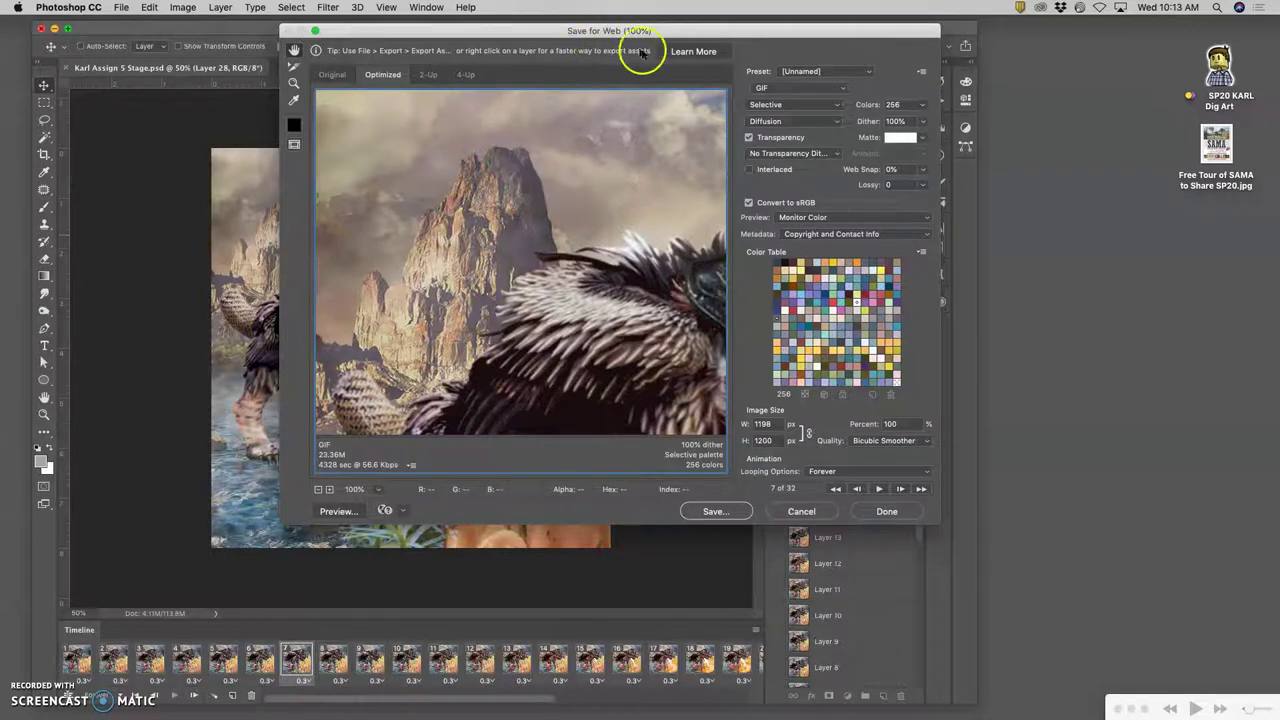
- Inspect the optimized GIF in the export preview and play its animation at 33.3%
drag(614, 243, 569, 234)
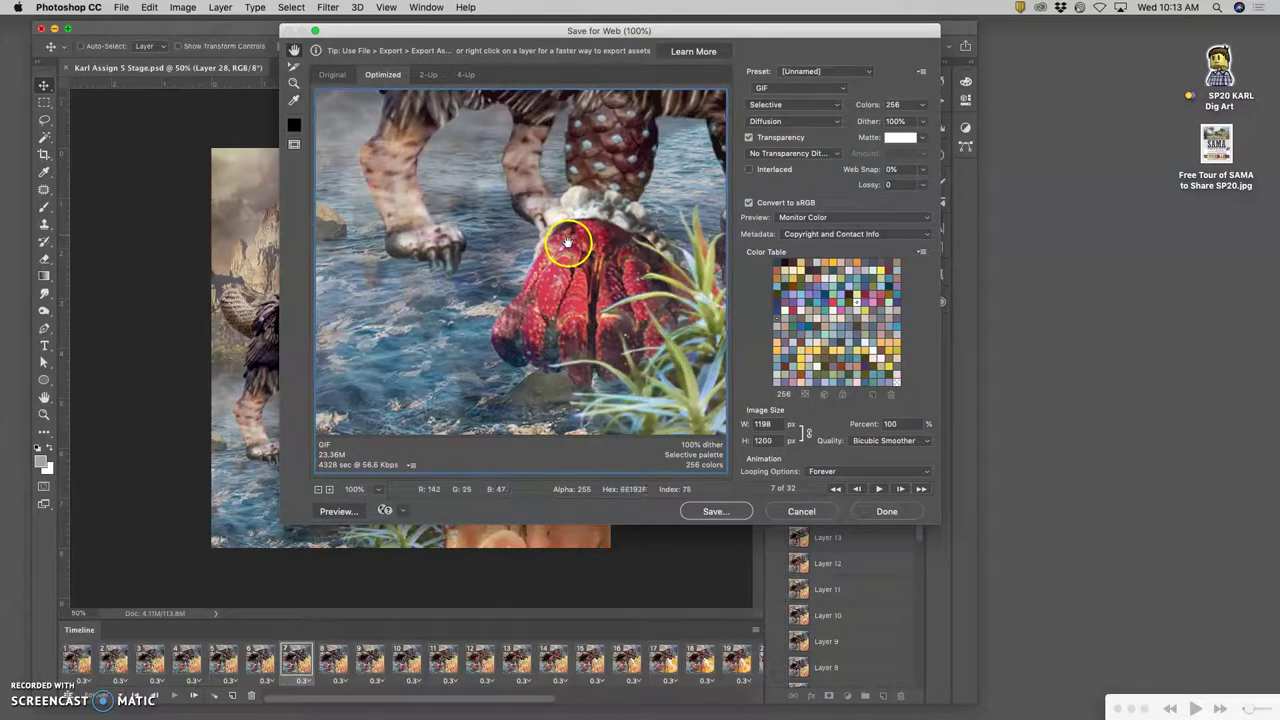
drag(667, 326, 630, 265)
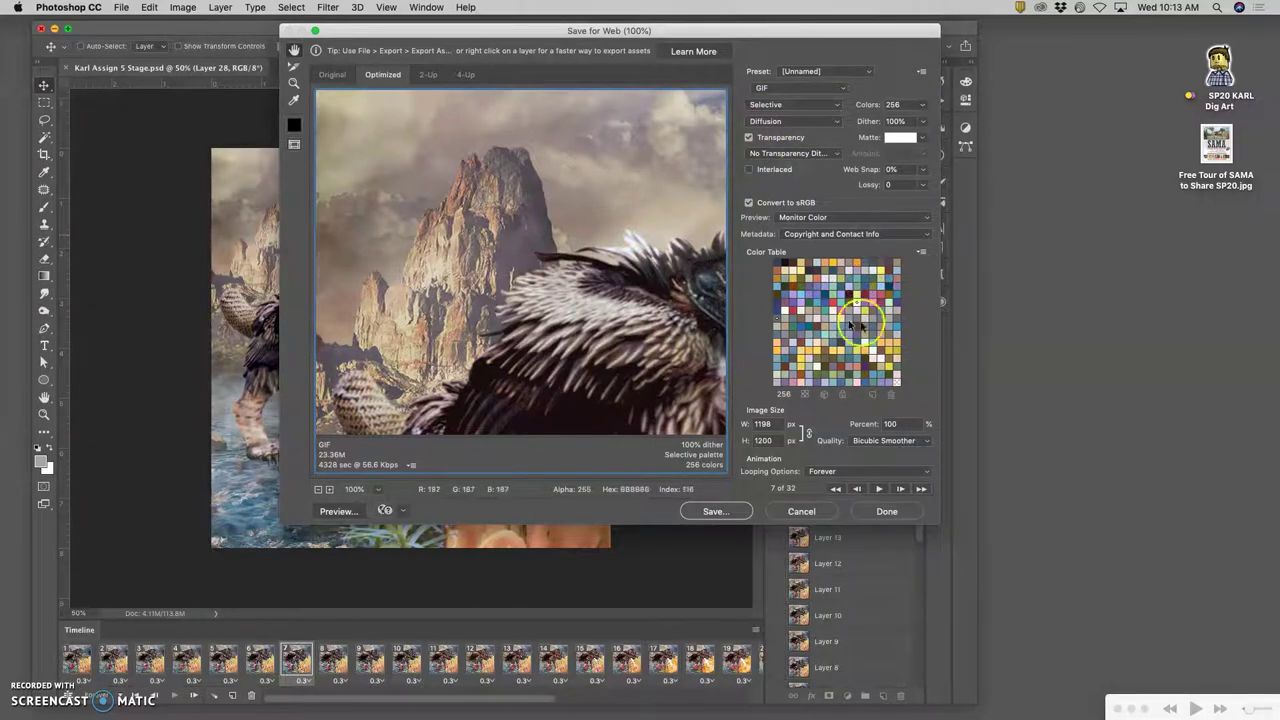
click(878, 488)
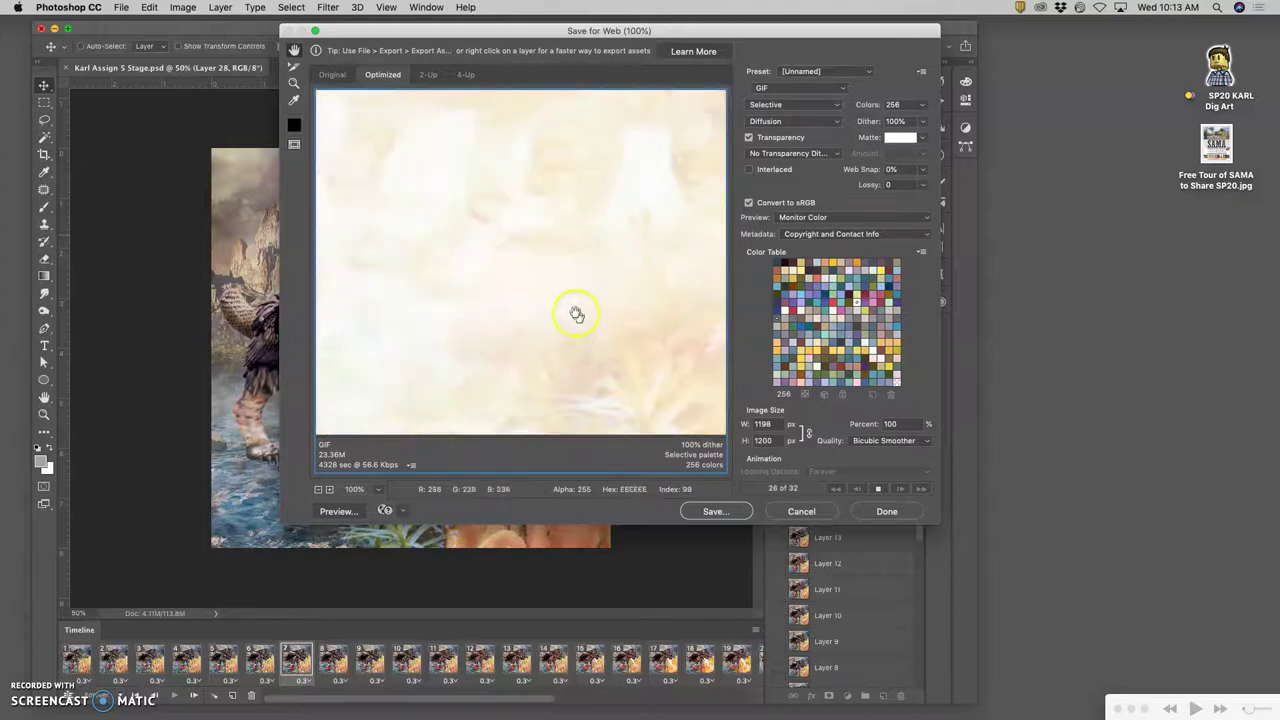
click(318, 490)
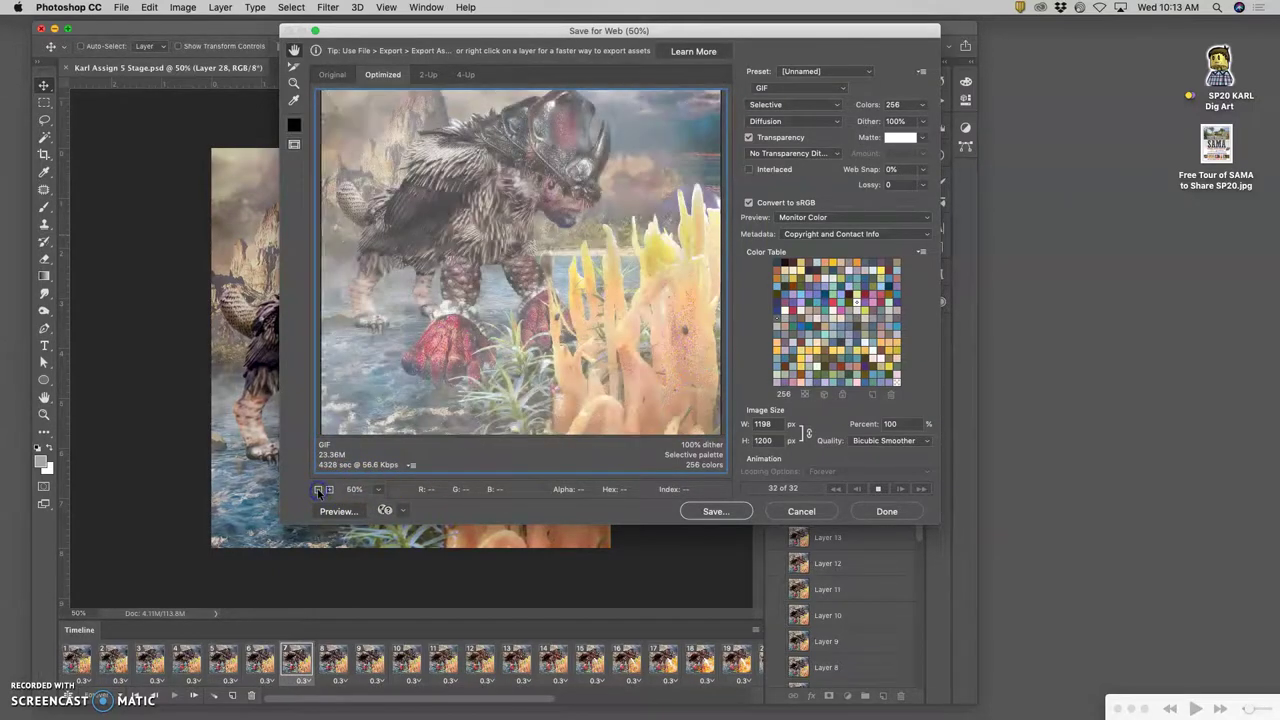
click(318, 490)
- Preview the GIF in the web browser, look over the full page, and close the preview
click(340, 512)
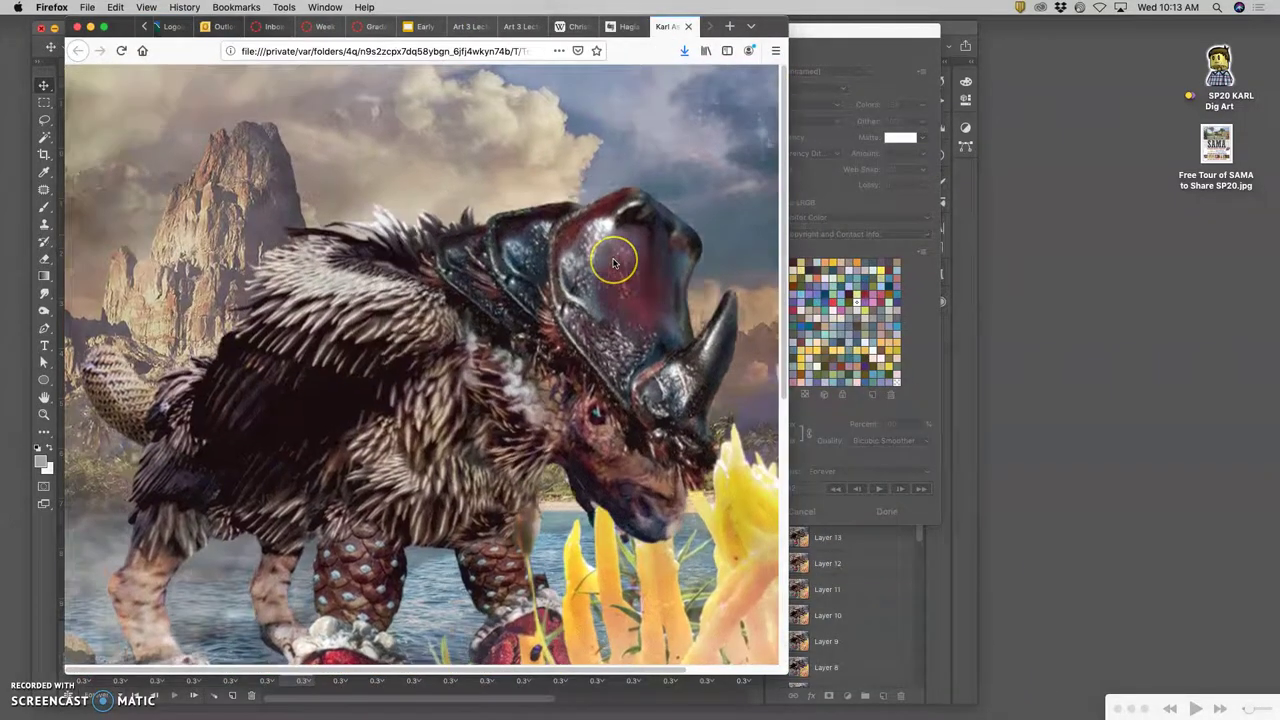
scroll(614, 263, down, 5)
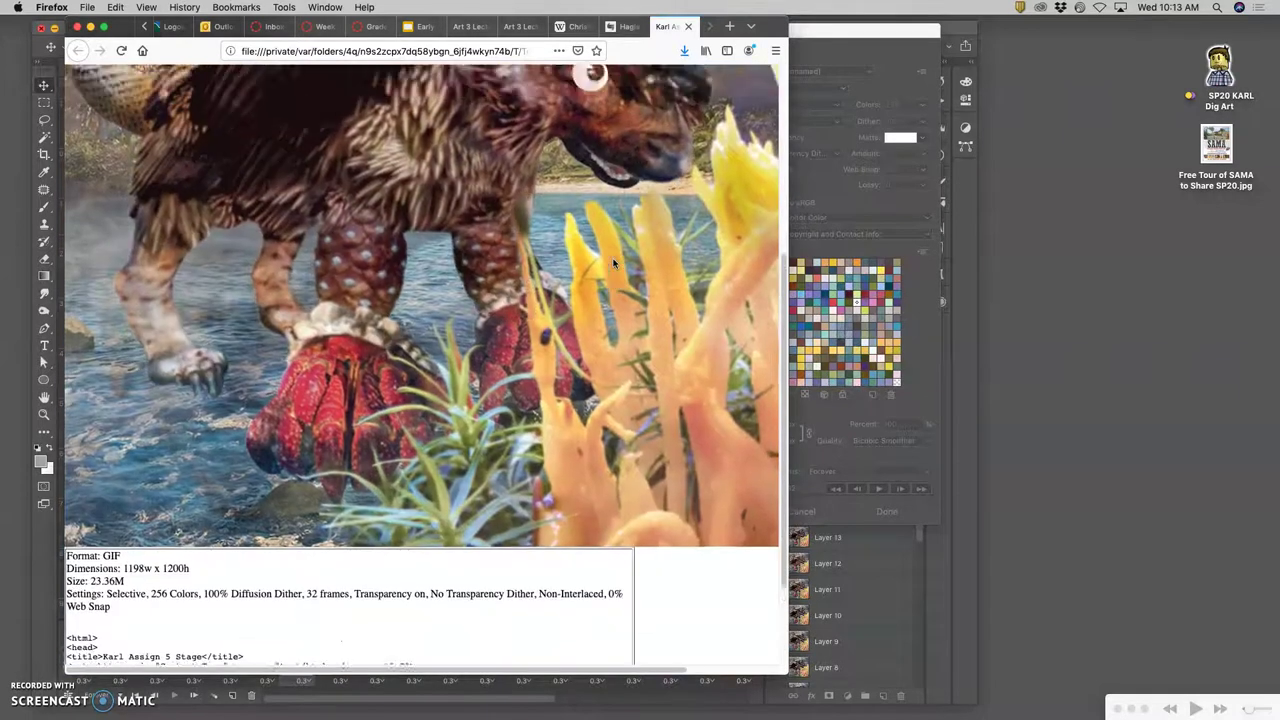
scroll(614, 263, up, 5)
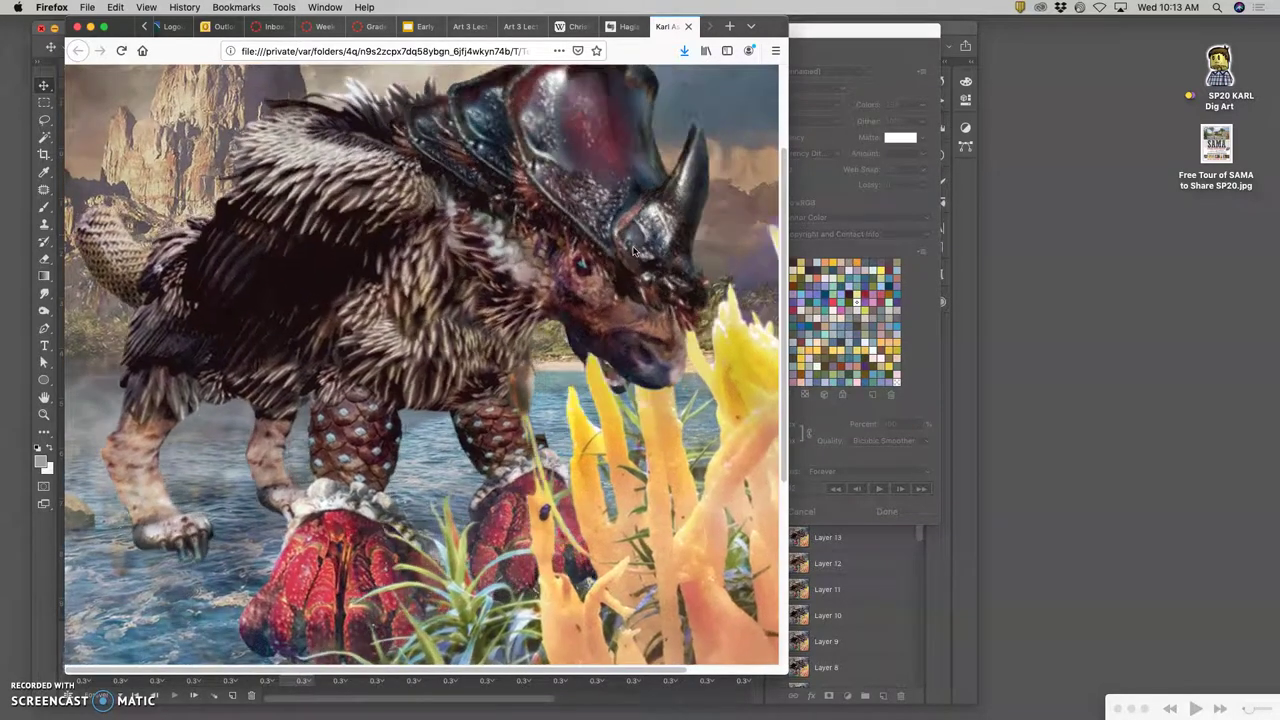
click(688, 26)
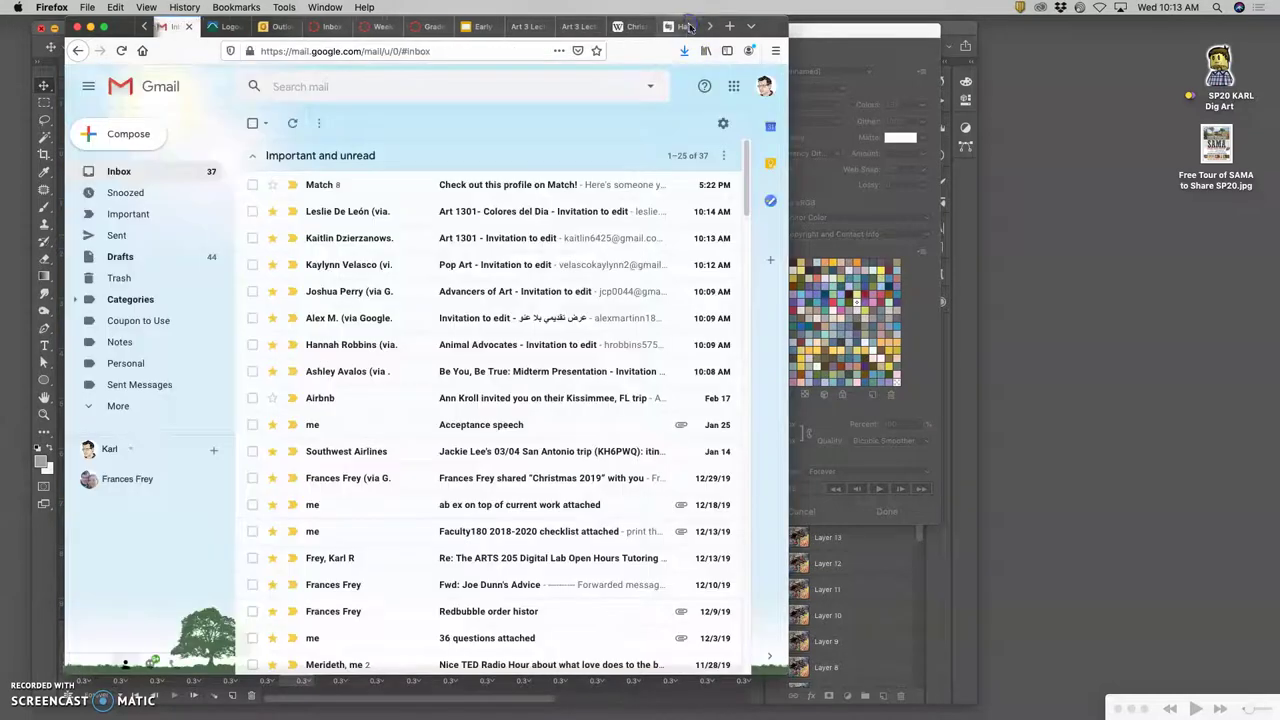
click(90, 28)
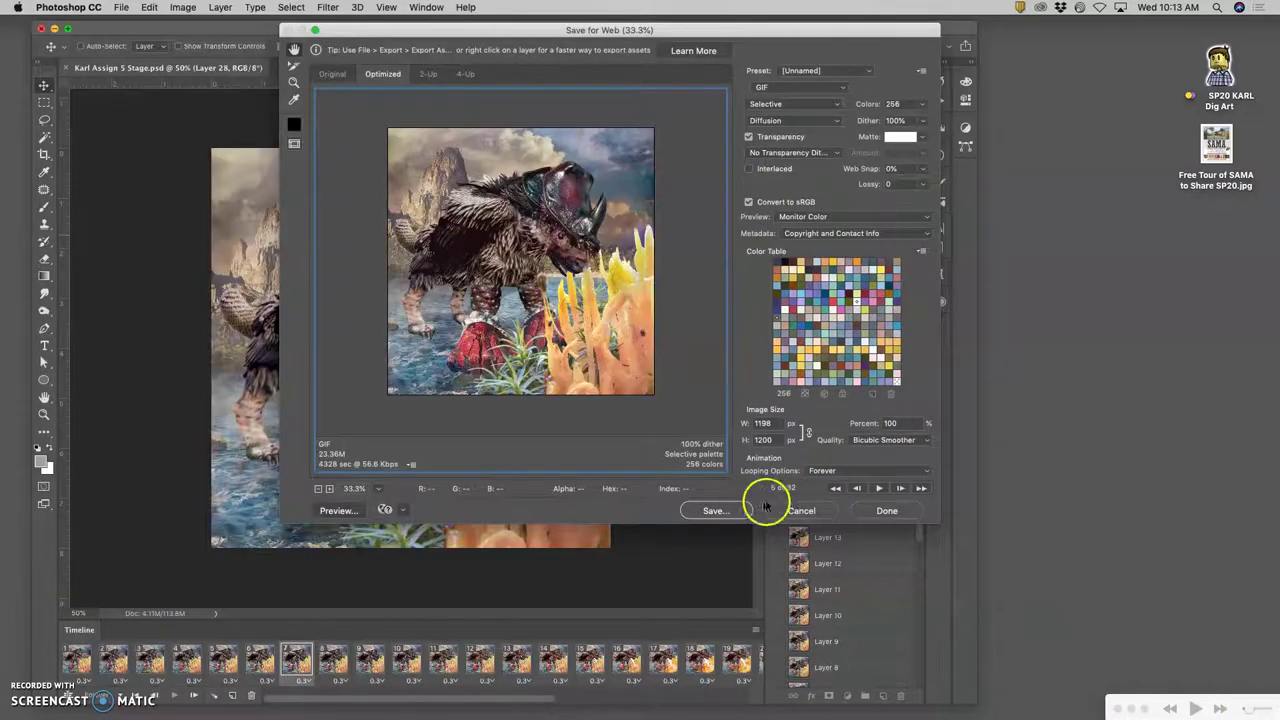
- Save the animated GIF to the Desktop under the proposed file name, with Images Only format and Default Settings
click(733, 510)
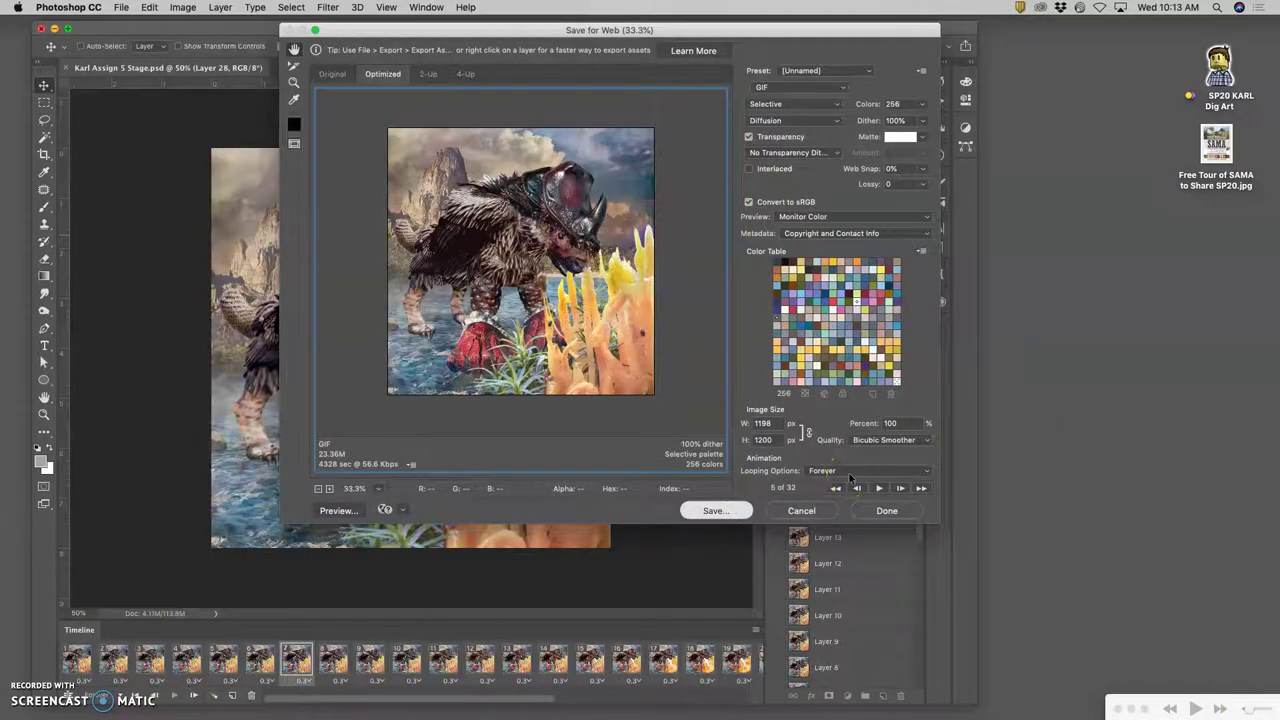
click(792, 502)
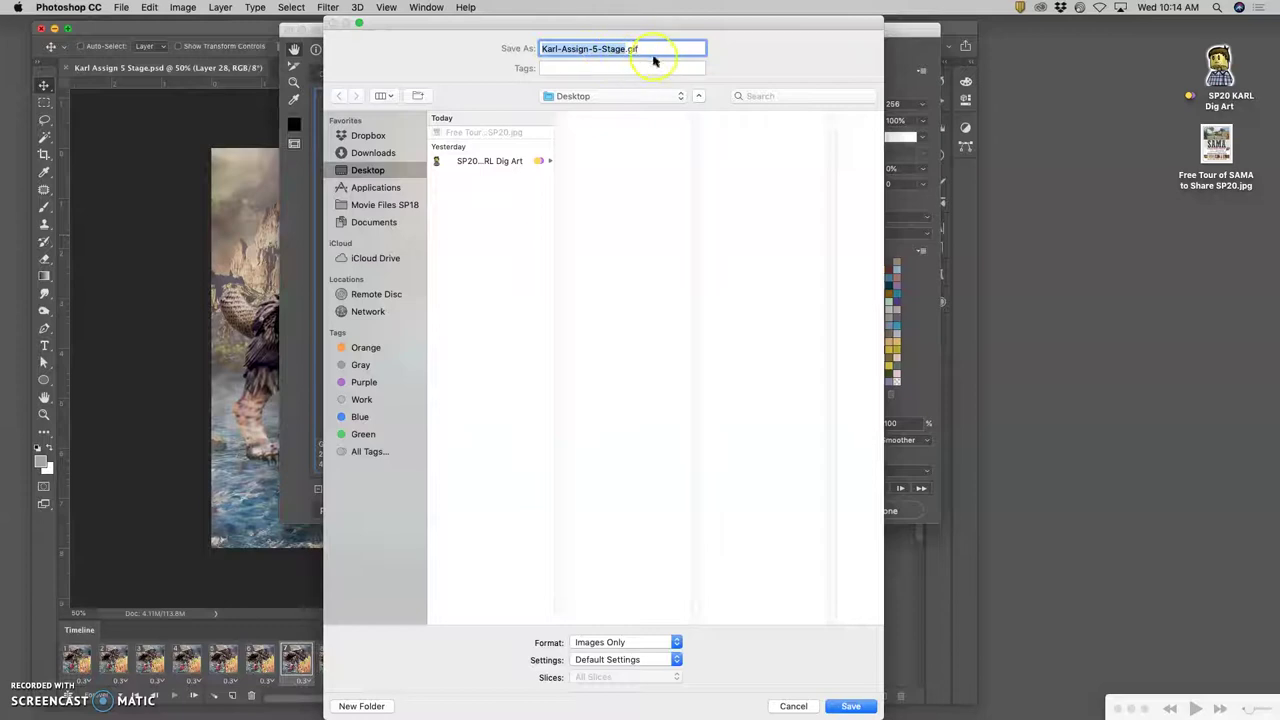
click(851, 706)
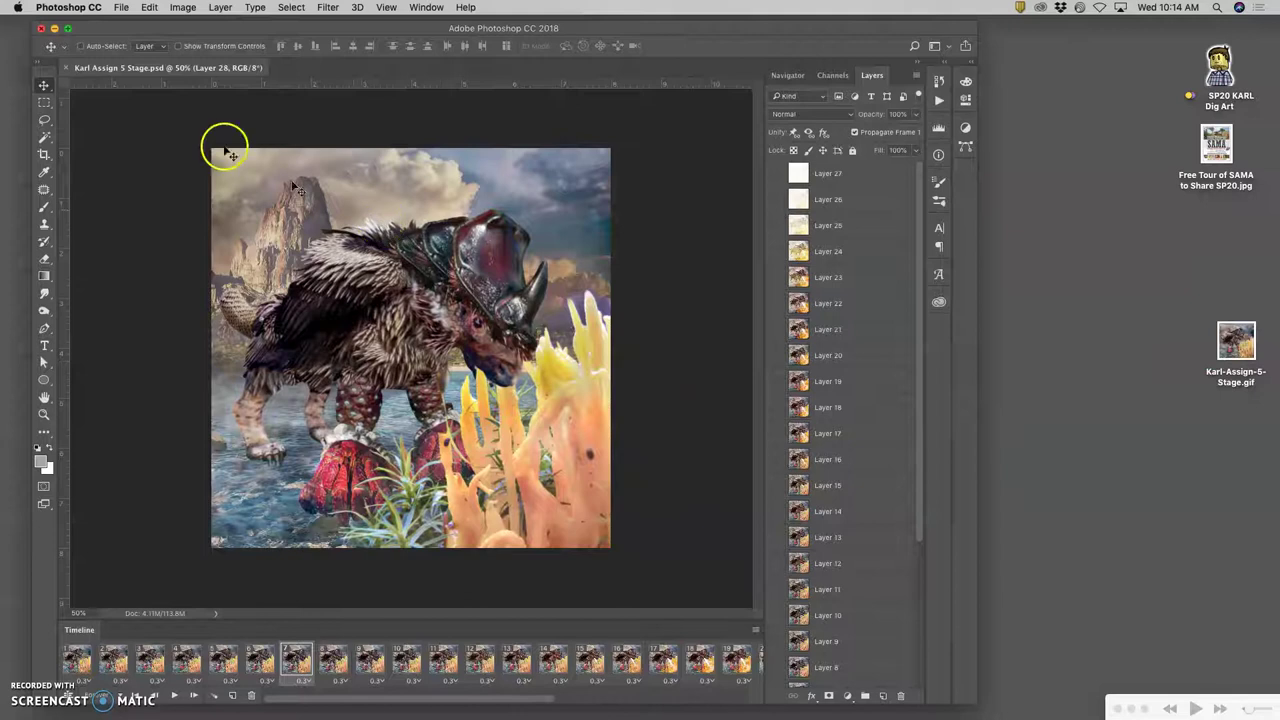
- Minimize the Photoshop document, switch to Chrome and open the NLC Arts Lab YouTube channel in a new tab
click(55, 29)
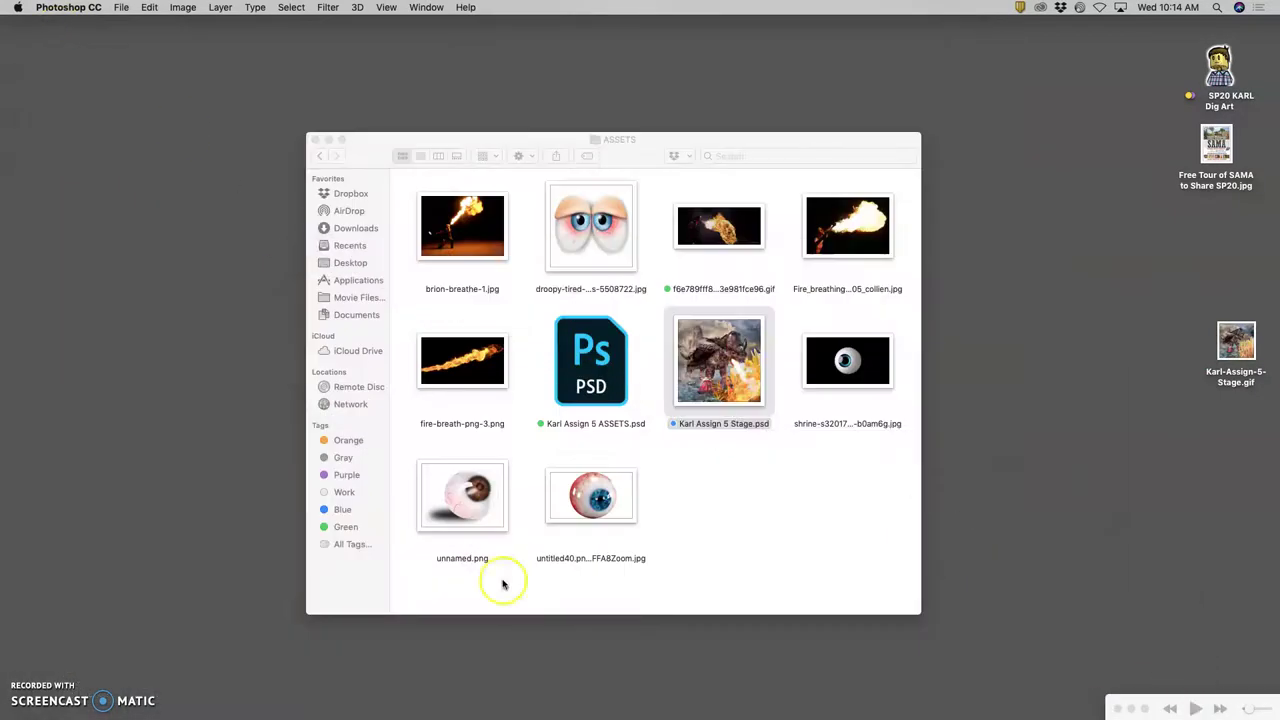
click(651, 586)
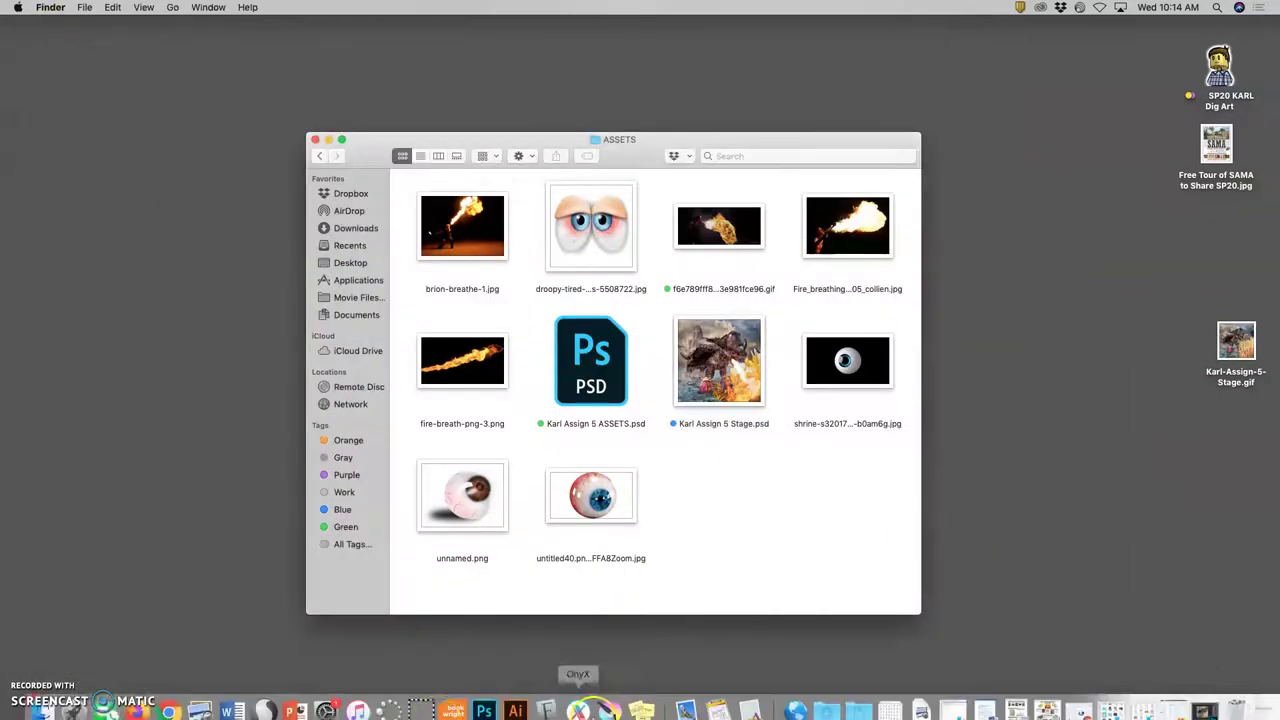
click(171, 711)
click(808, 32)
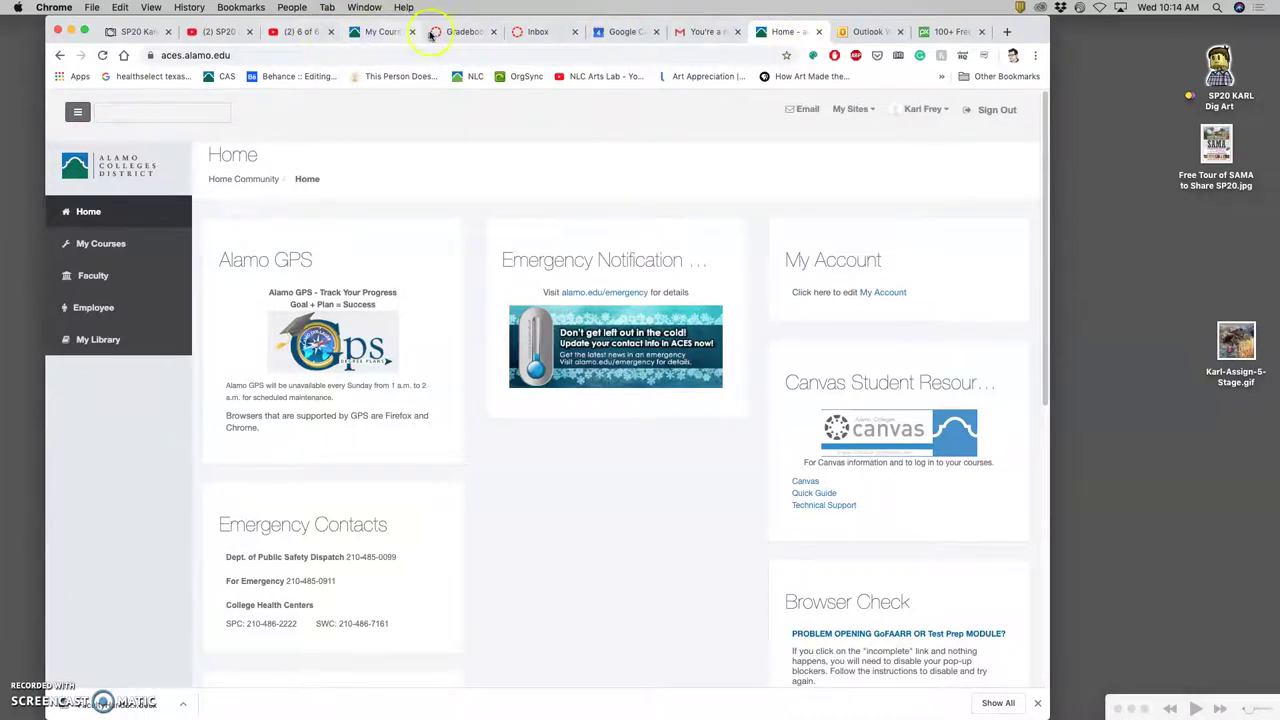
click(1007, 33)
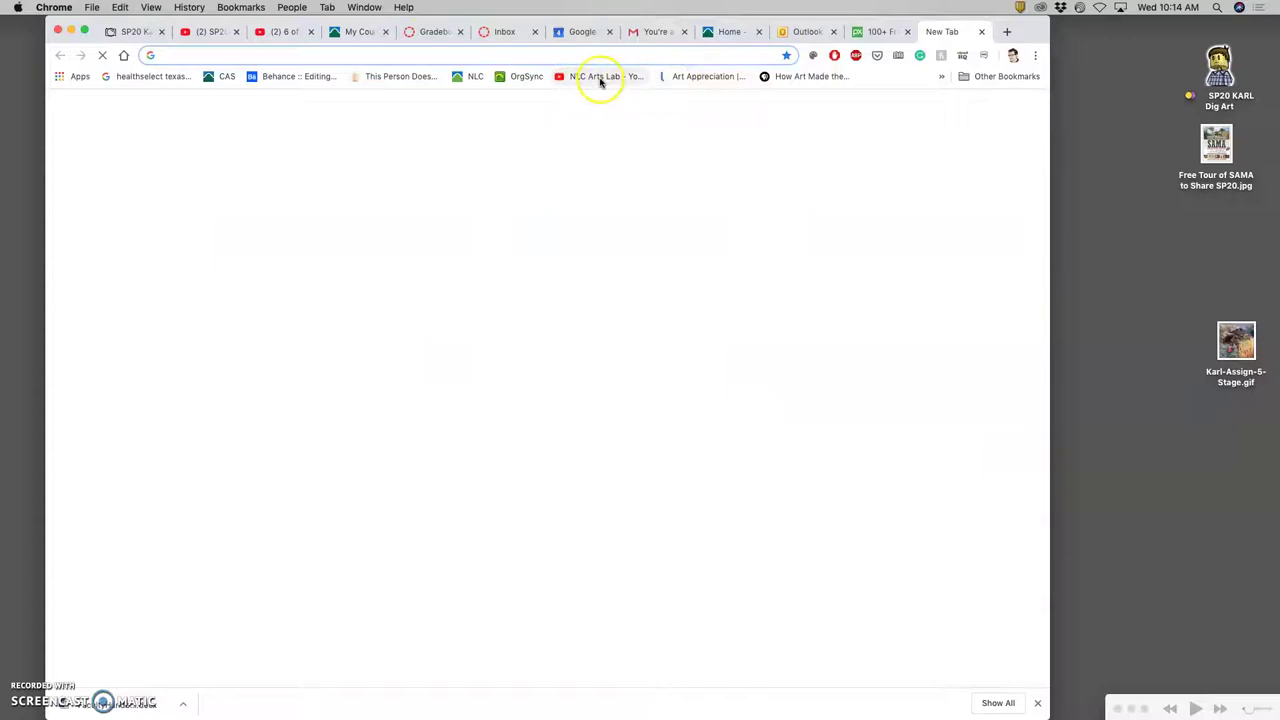
click(600, 78)
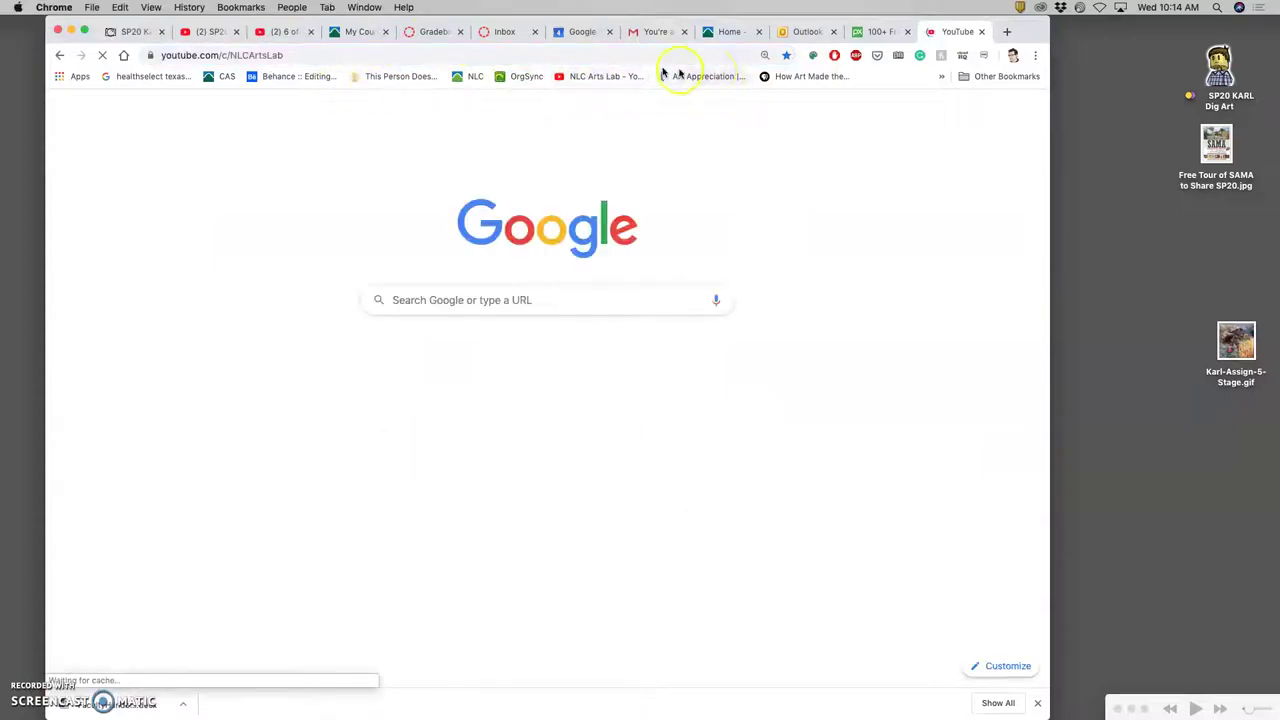
- View the creature GIF and the nine-panel storyboard among the Instructional Examples in the open Photobucket album
click(1007, 33)
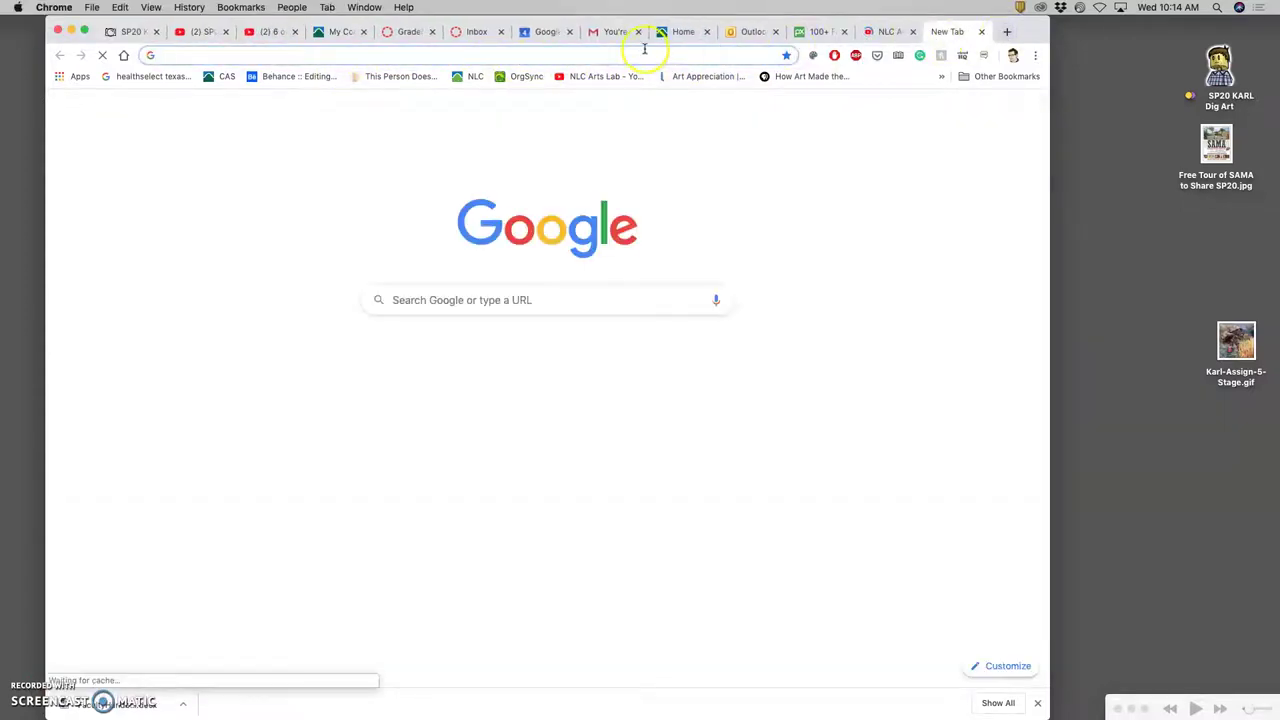
click(130, 33)
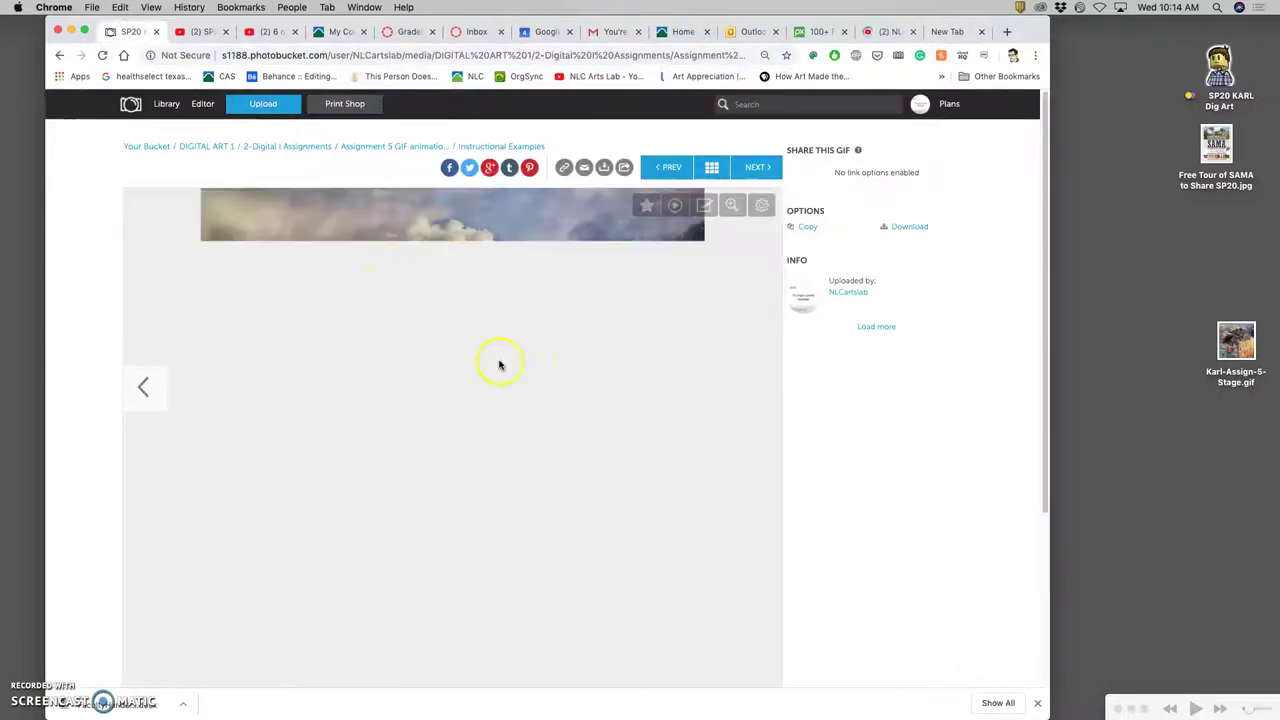
scroll(498, 365, down, 1)
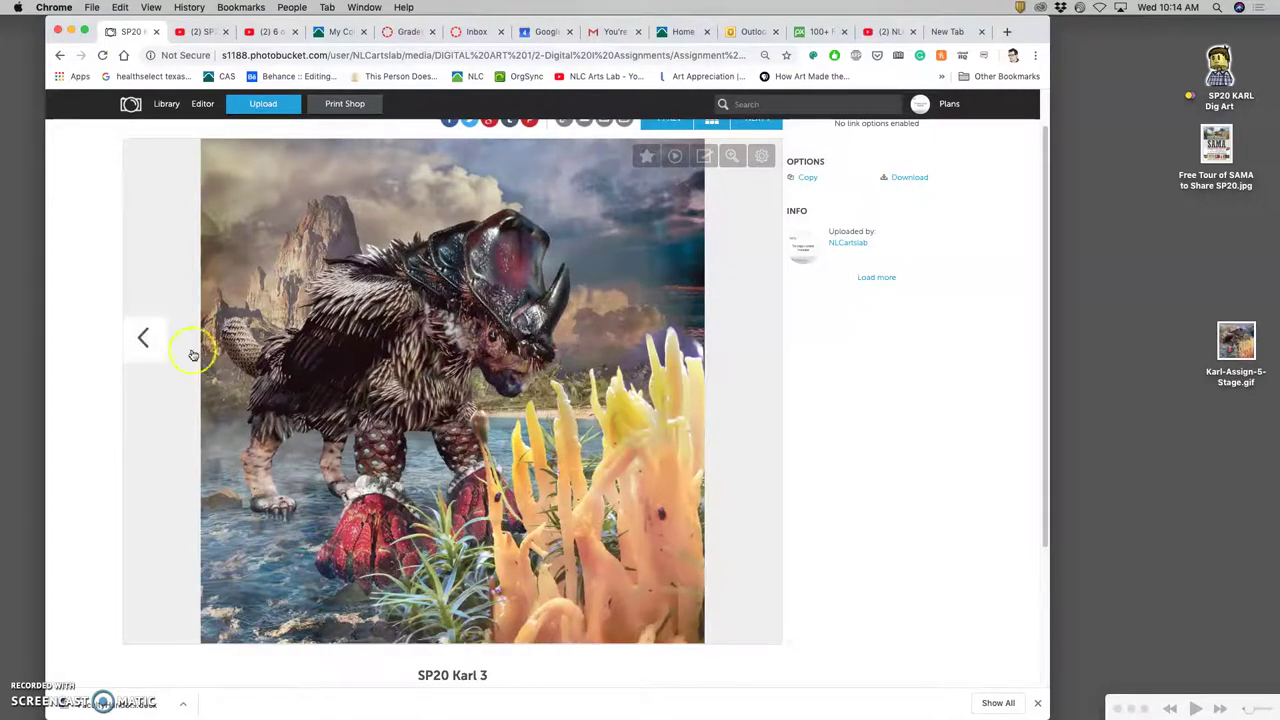
click(146, 340)
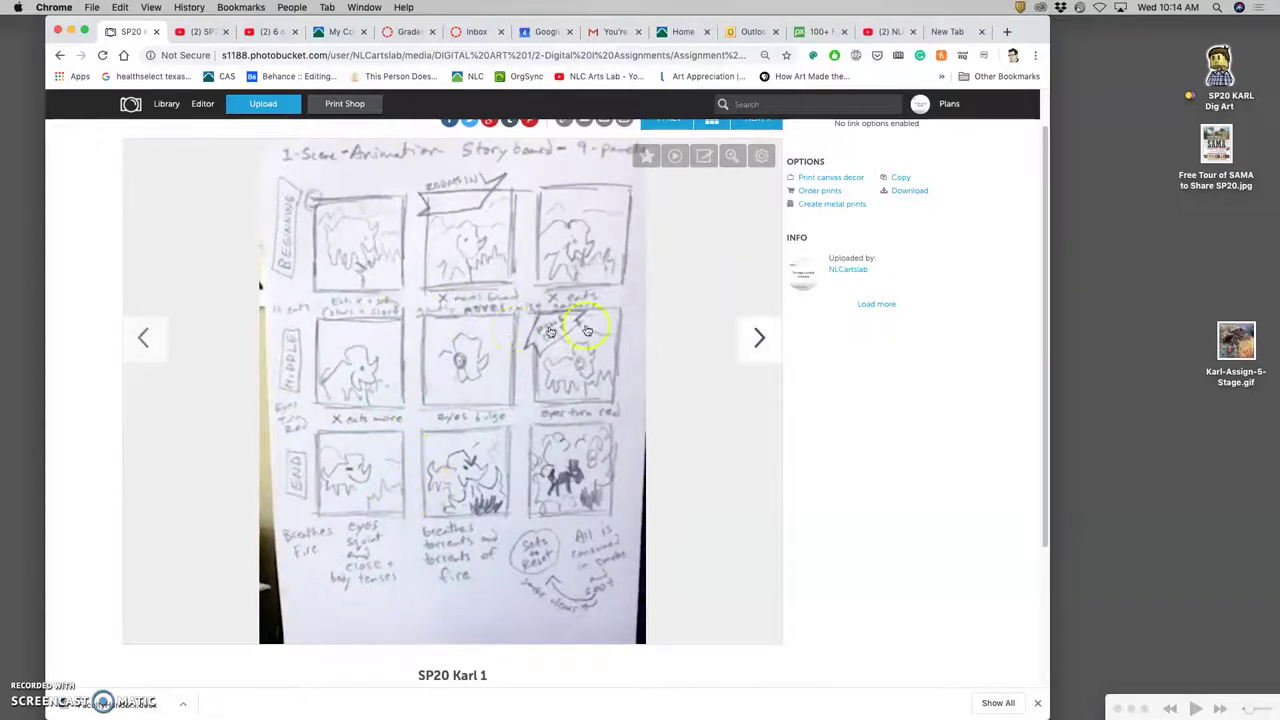
- View the fire-breathing creature GIF and compare it with its nine-panel pencil storyboard in the album
click(761, 338)
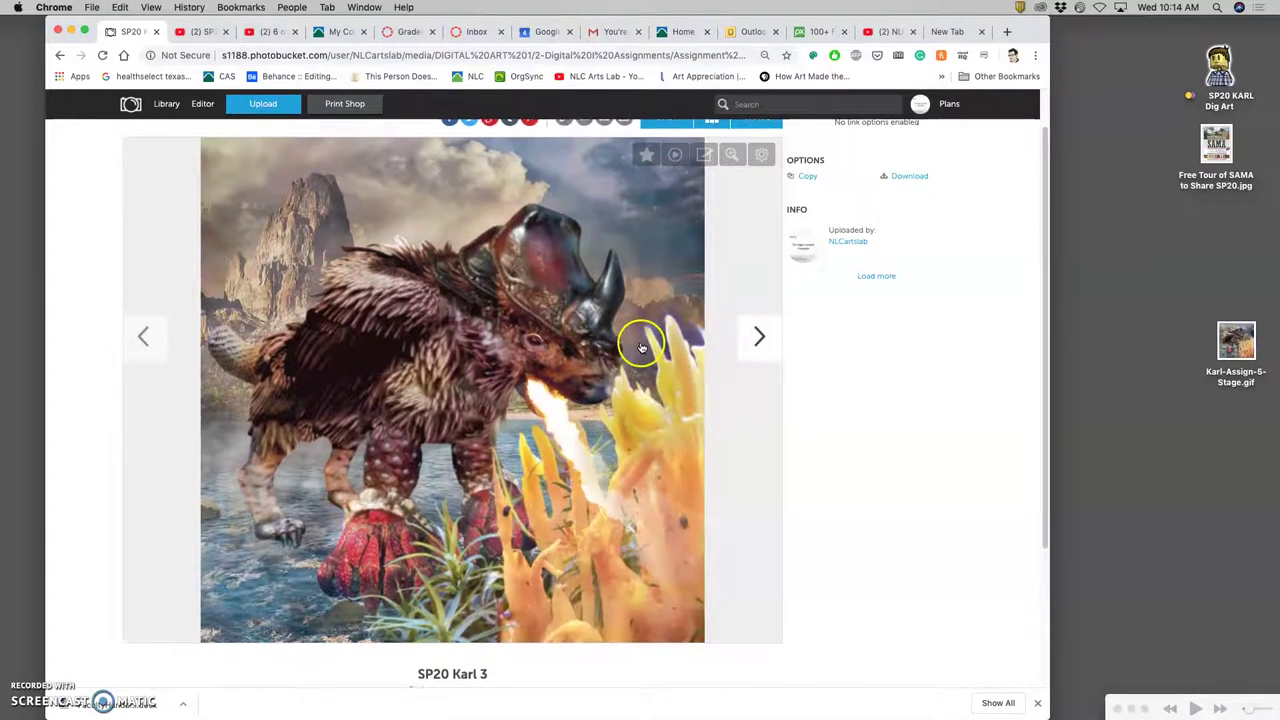
scroll(640, 352, down, 1)
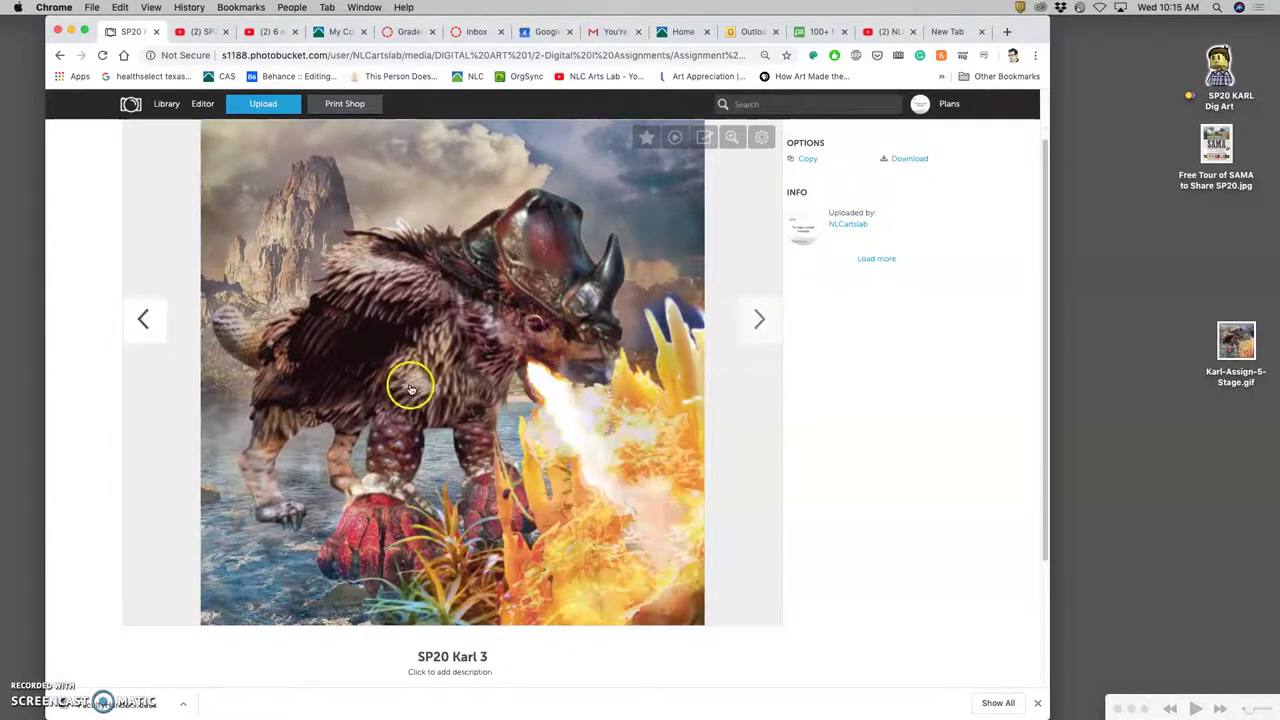
click(142, 322)
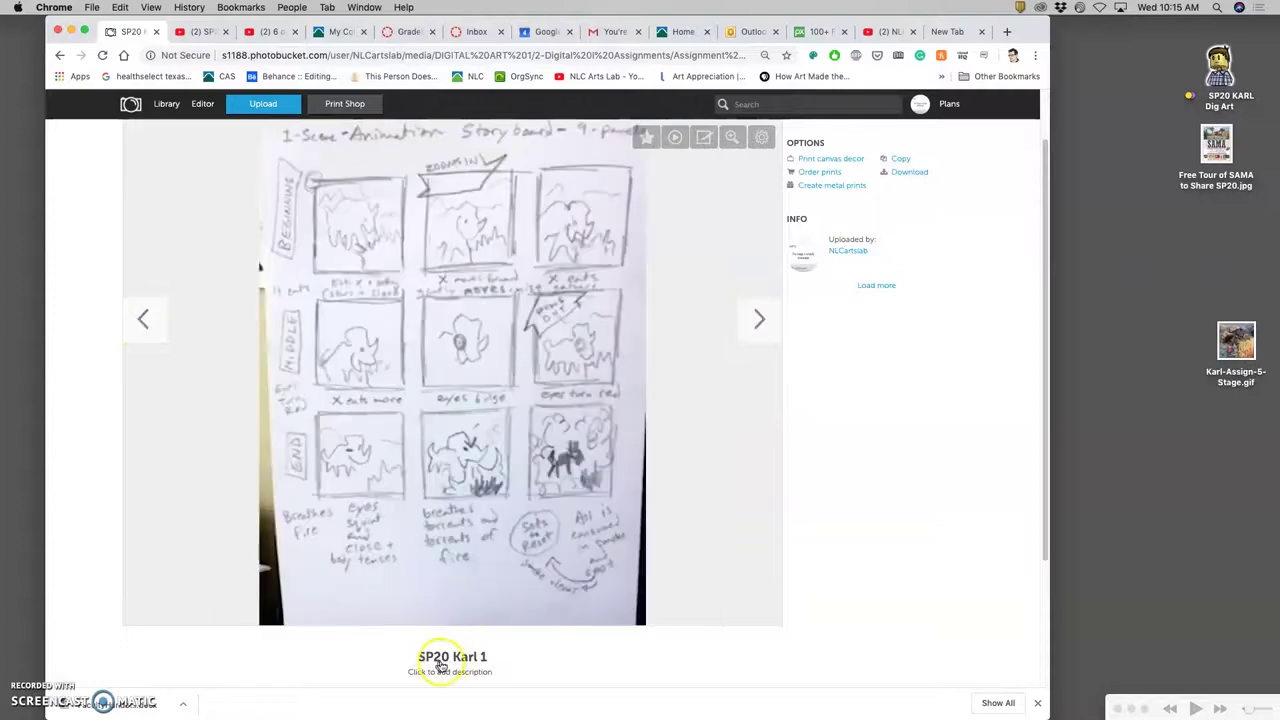
click(763, 320)
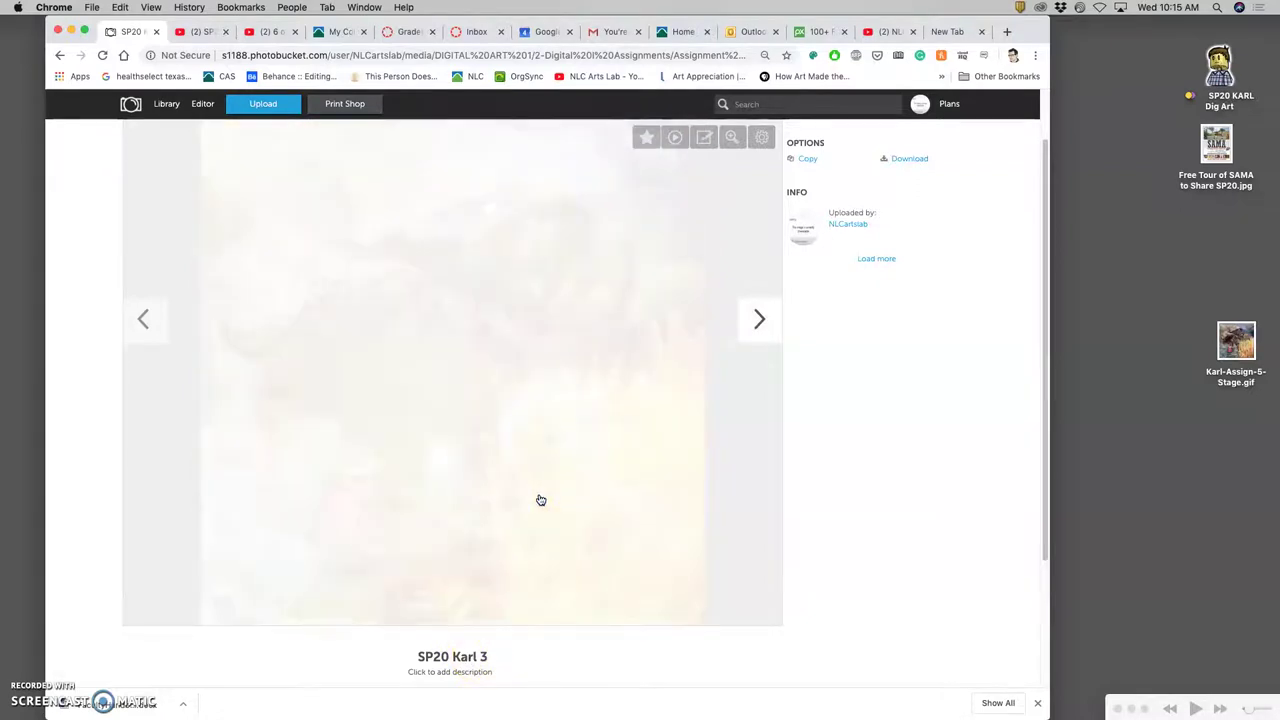
- View the volcano creature example: its nine-panel storyboard, the sheet of nine stage images and the animated GIF
click(756, 324)
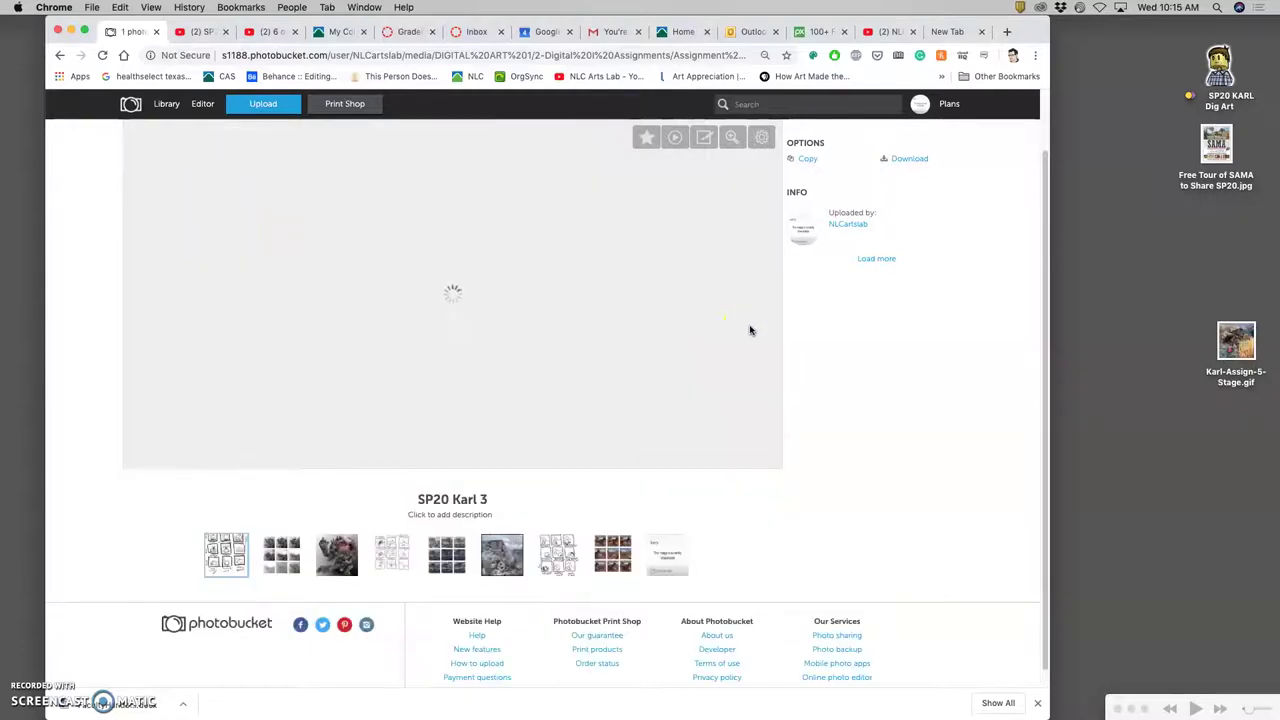
scroll(500, 470, up, 1)
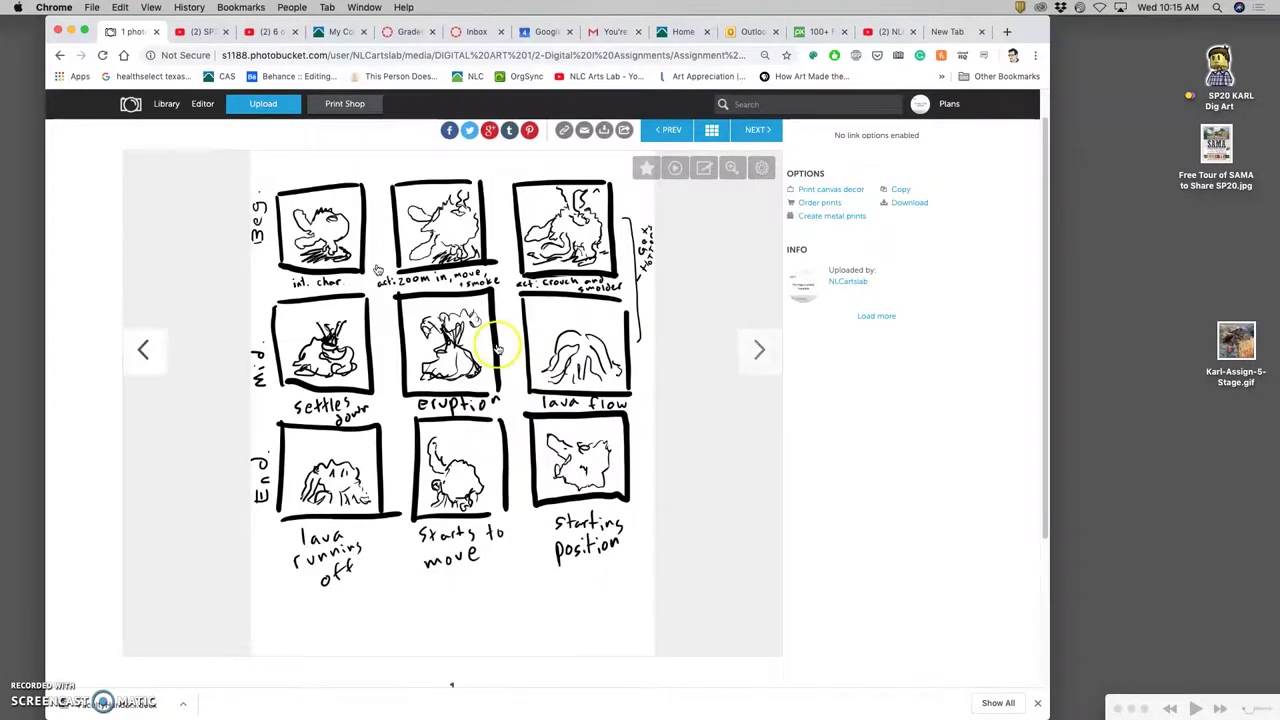
click(760, 352)
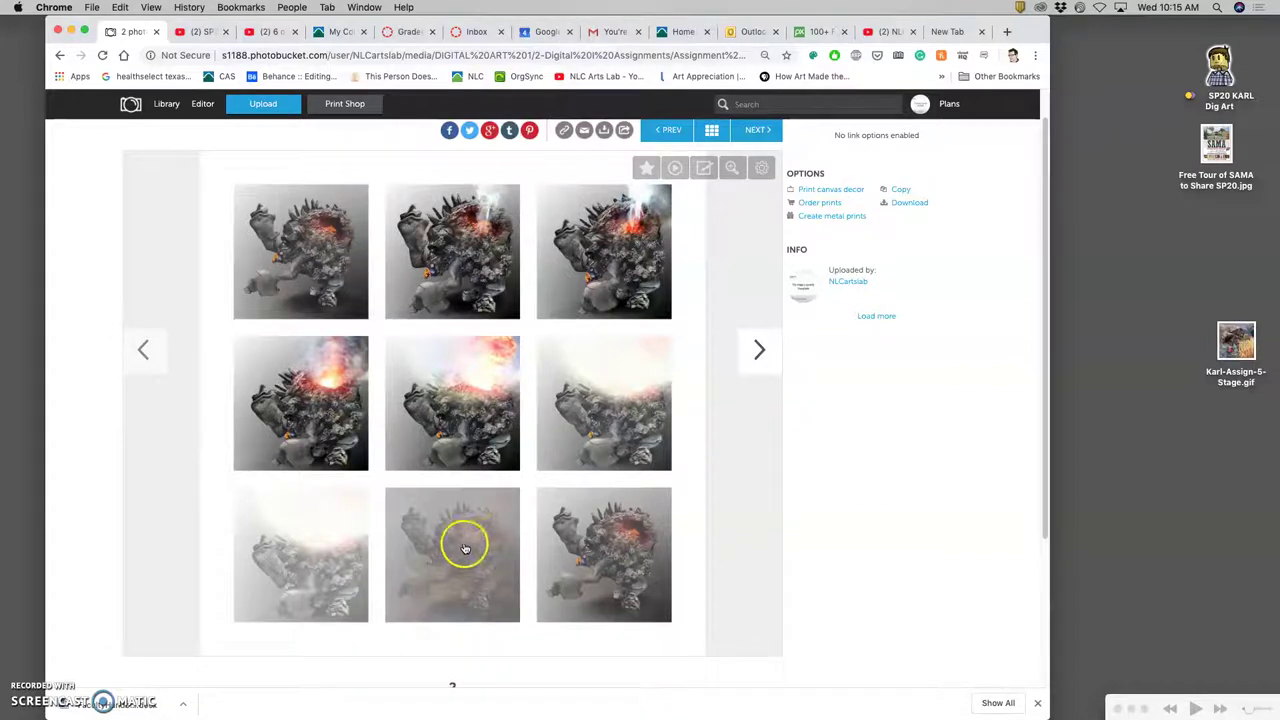
click(760, 352)
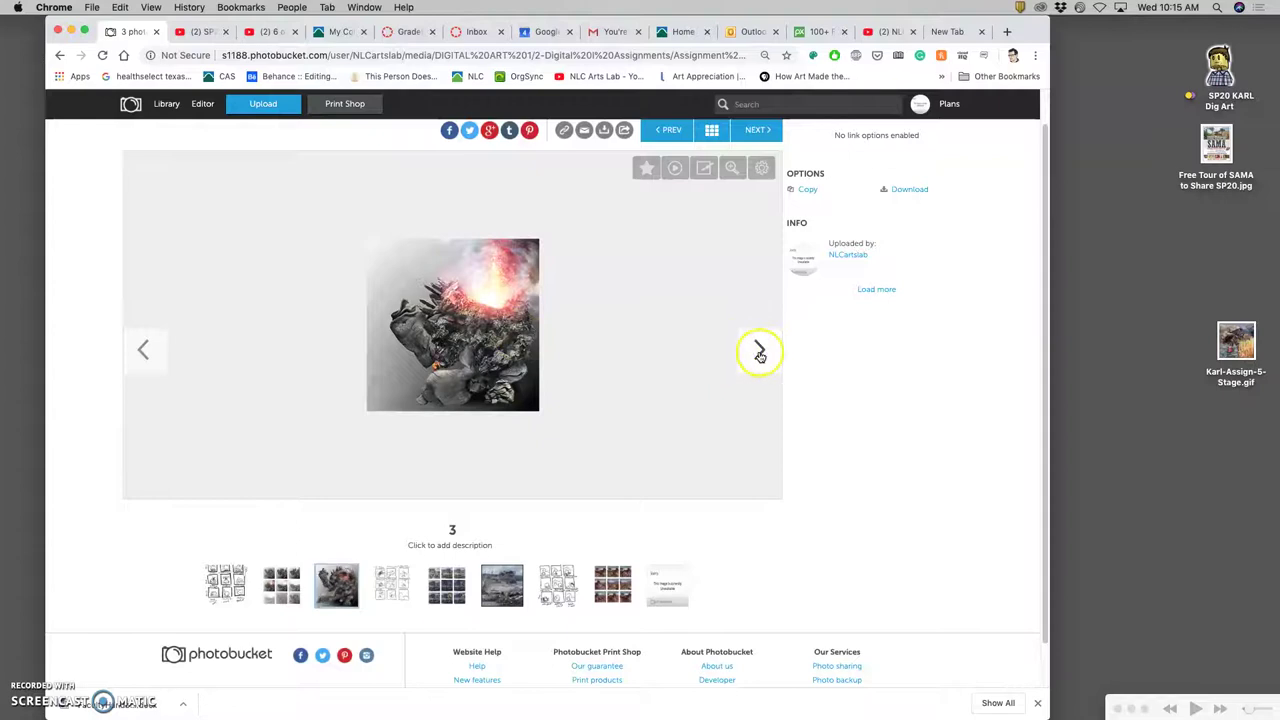
- View the bird-and-dinosaur example's storyboard, stage sheet and GIF, and return to its sheet of nine stage images
click(759, 351)
click(757, 352)
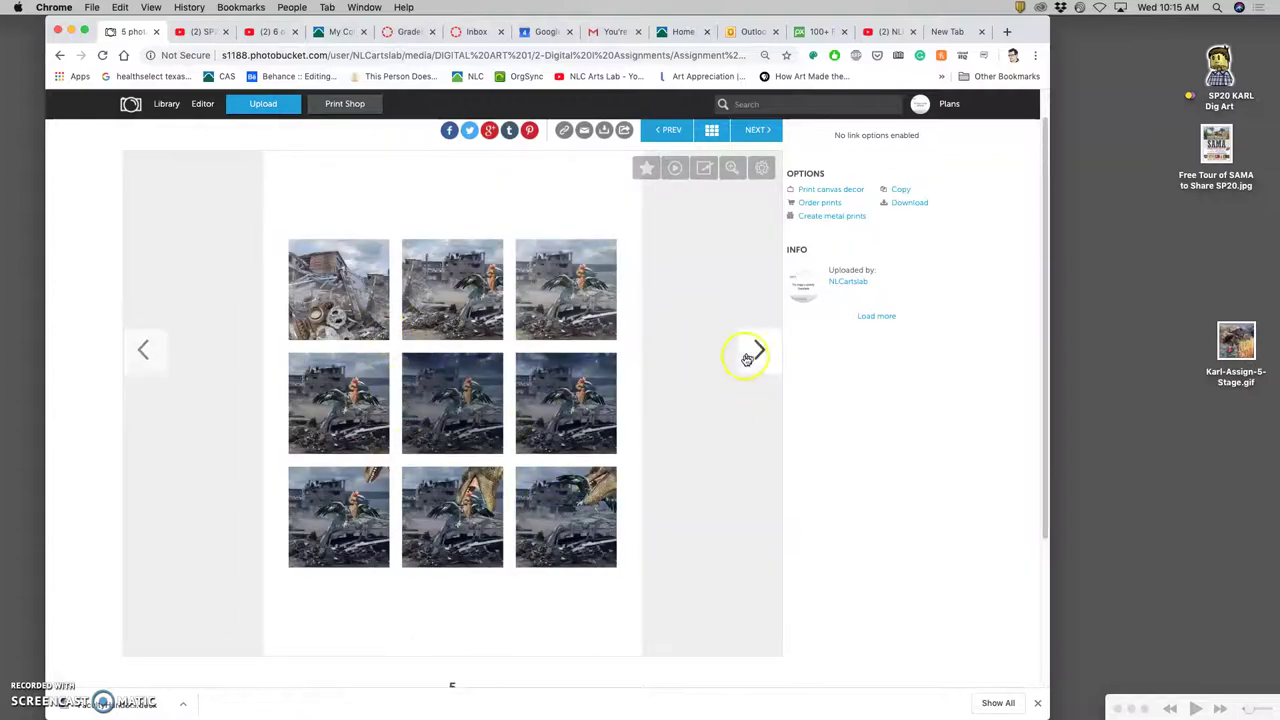
click(759, 350)
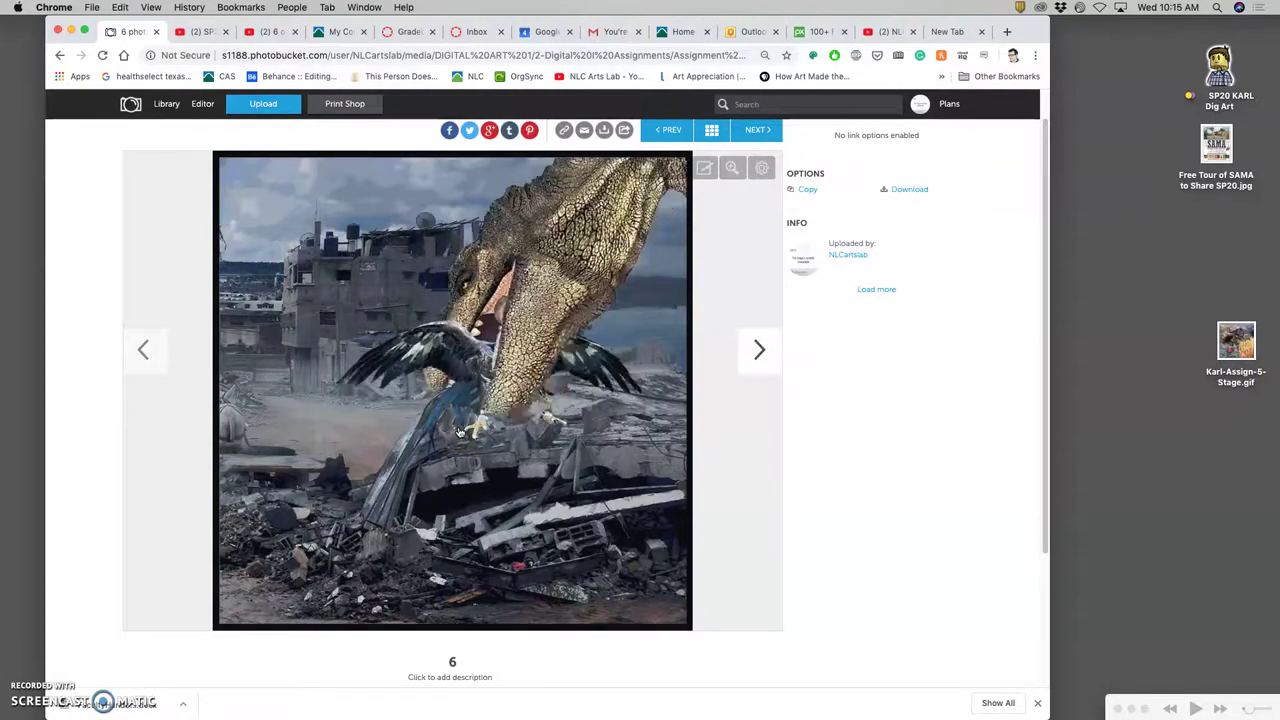
click(150, 347)
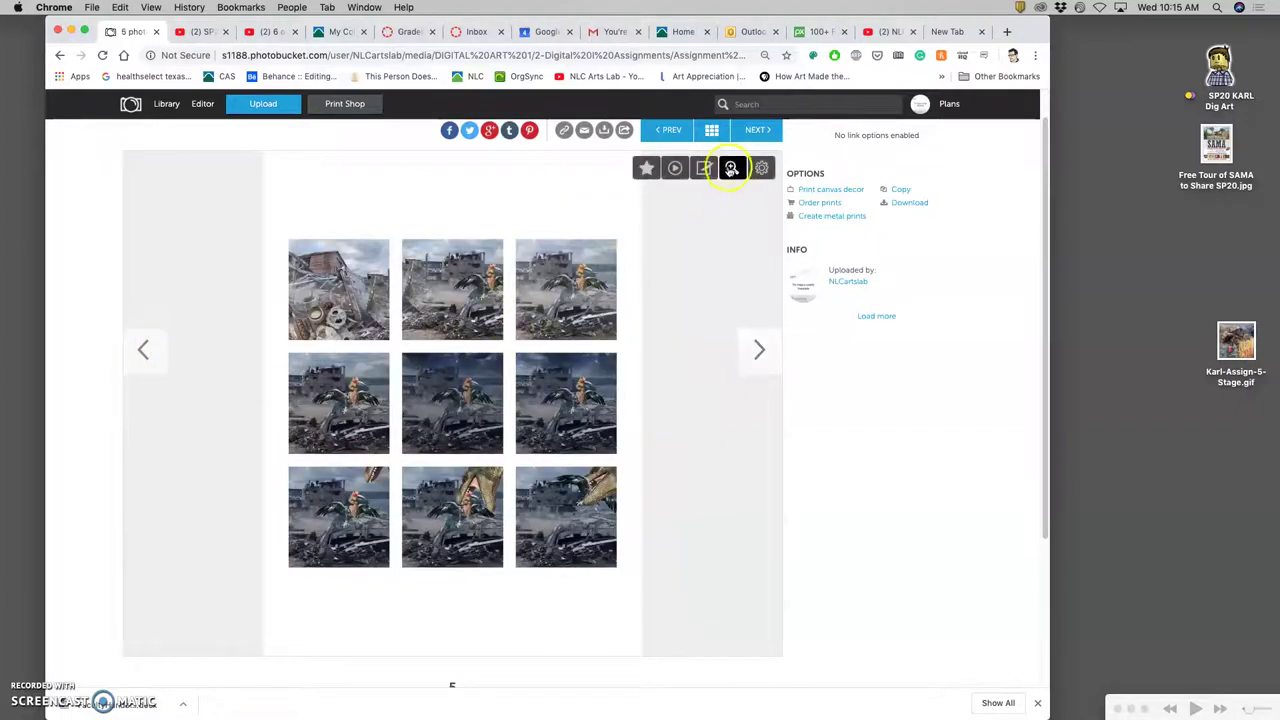
- Enlarge the bird-and-dinosaur stage sheet and examine all nine images from the first stage to the last
click(605, 280)
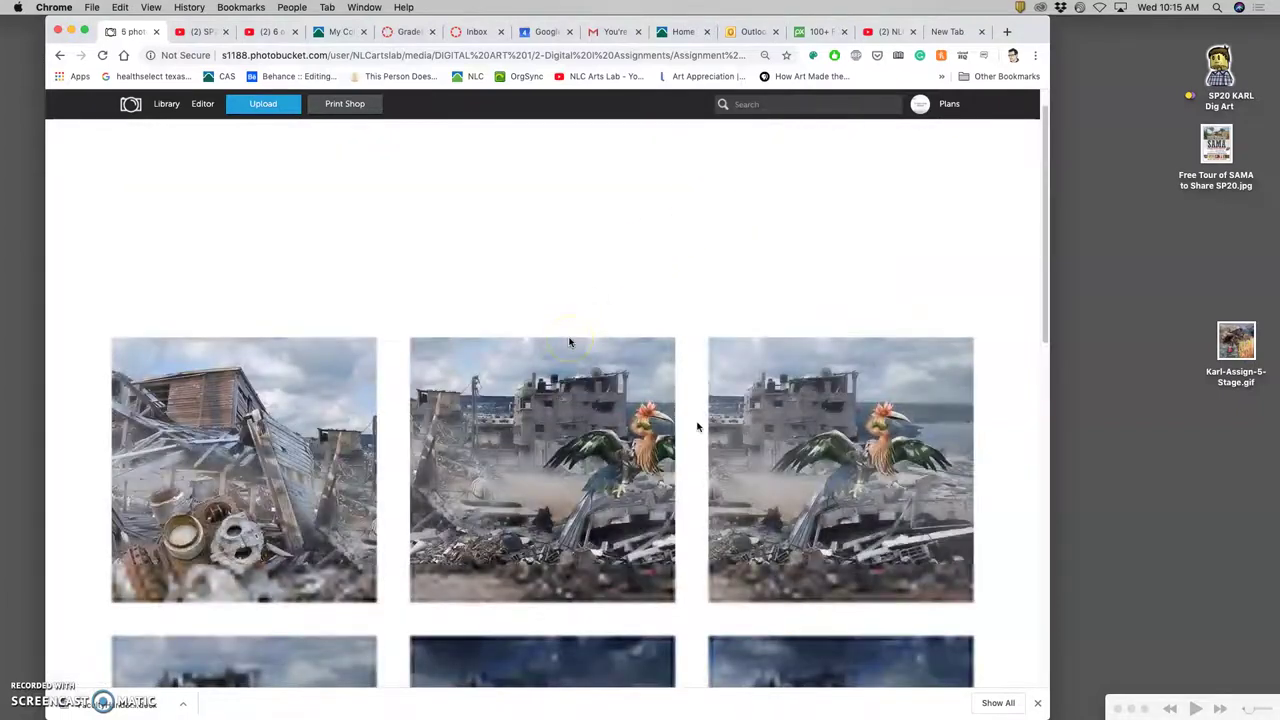
scroll(697, 424, down, 3)
scroll(423, 360, down, 1)
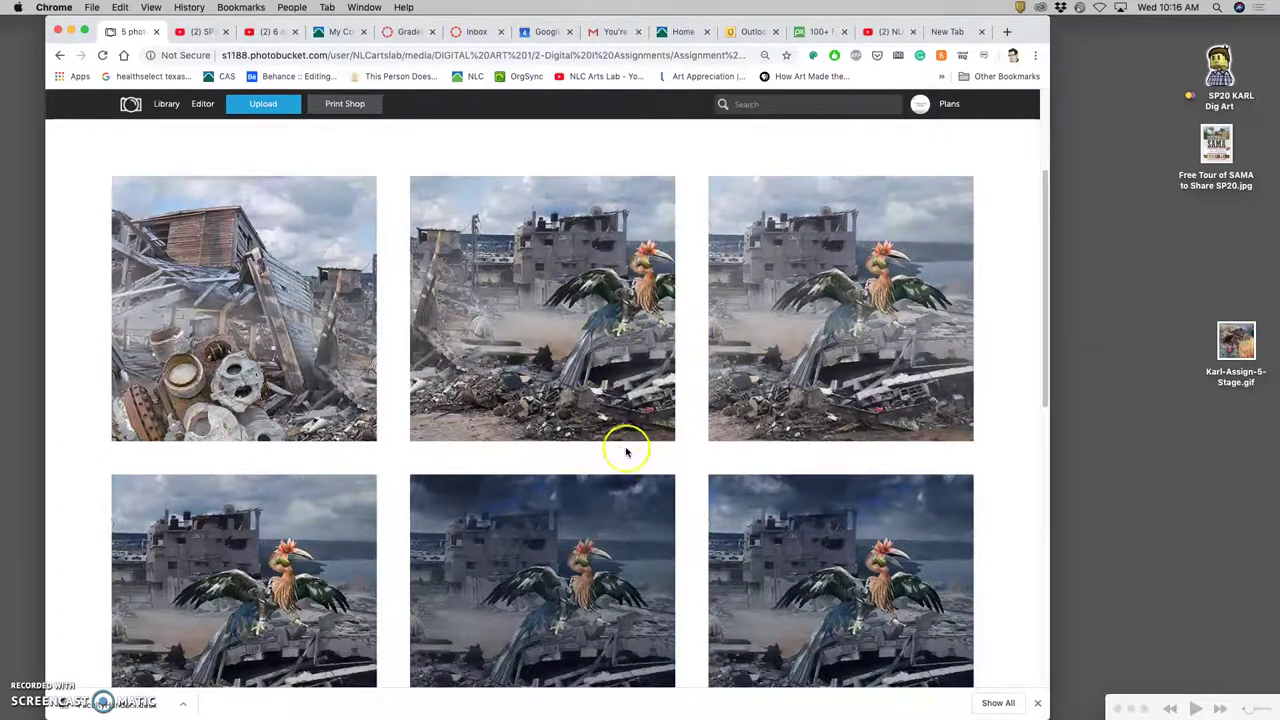
scroll(608, 450, down, 3)
scroll(595, 445, down, 6)
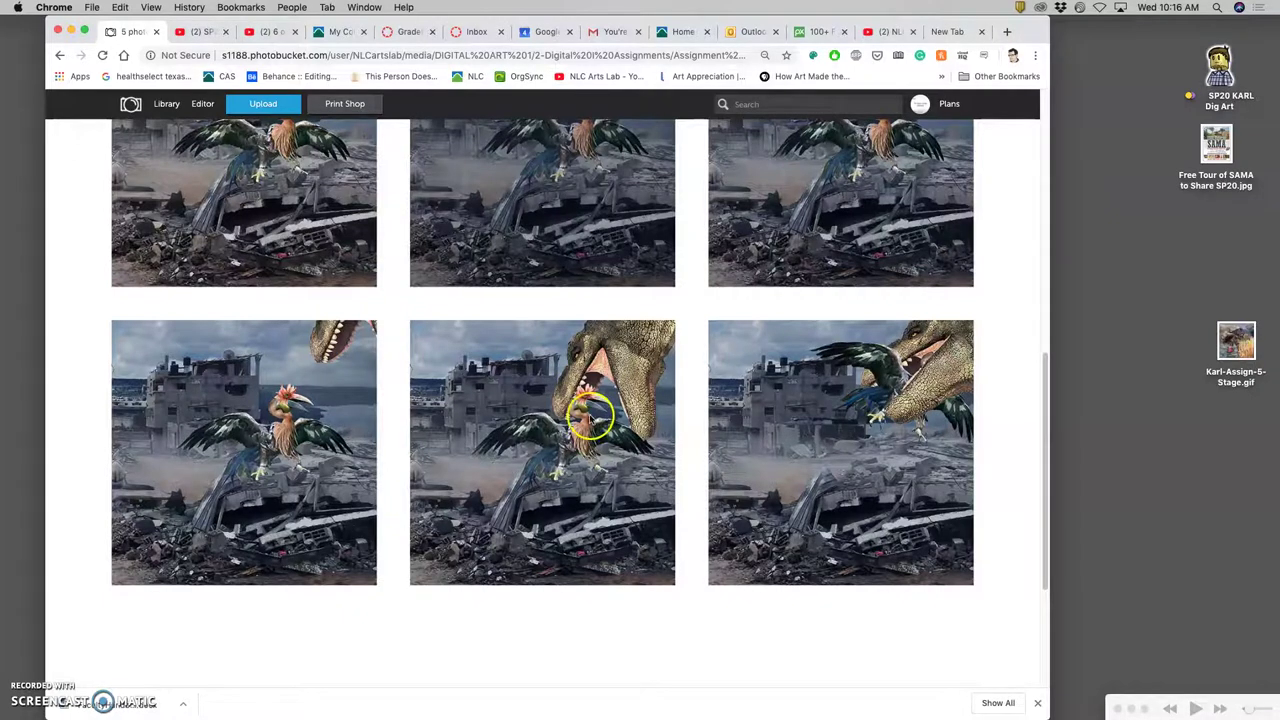
scroll(590, 418, up, 10)
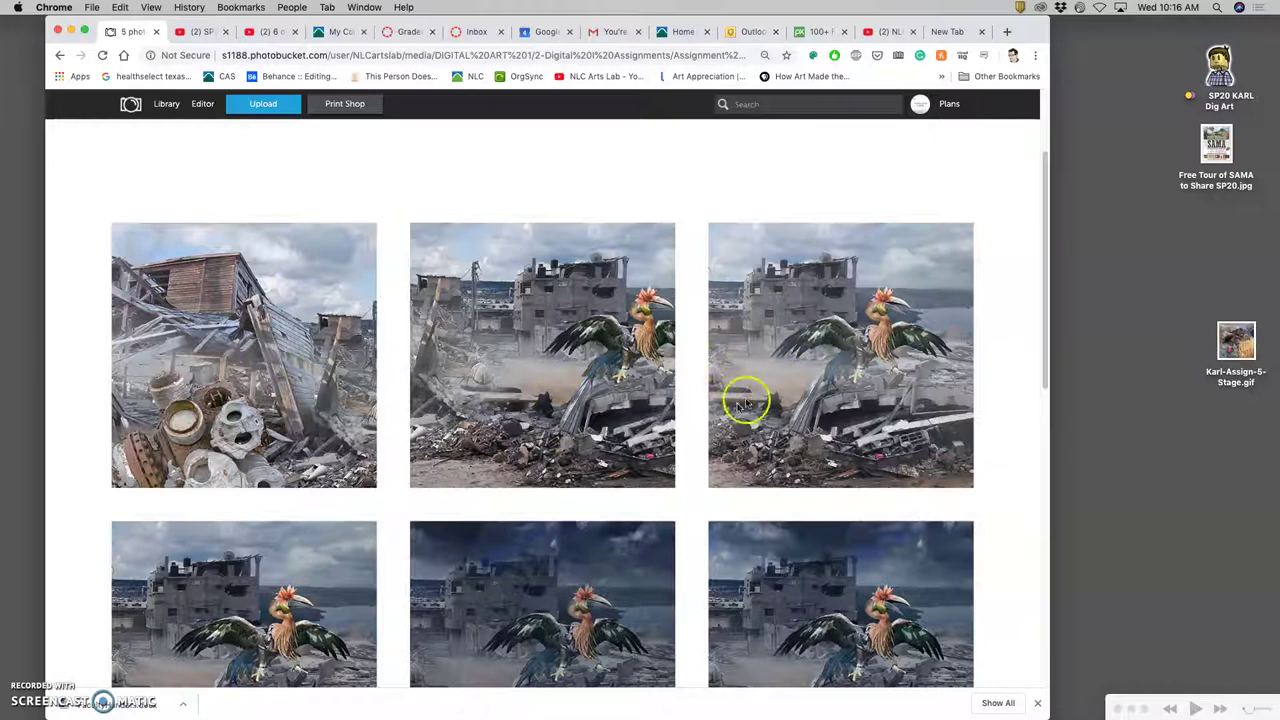
scroll(766, 409, down, 8)
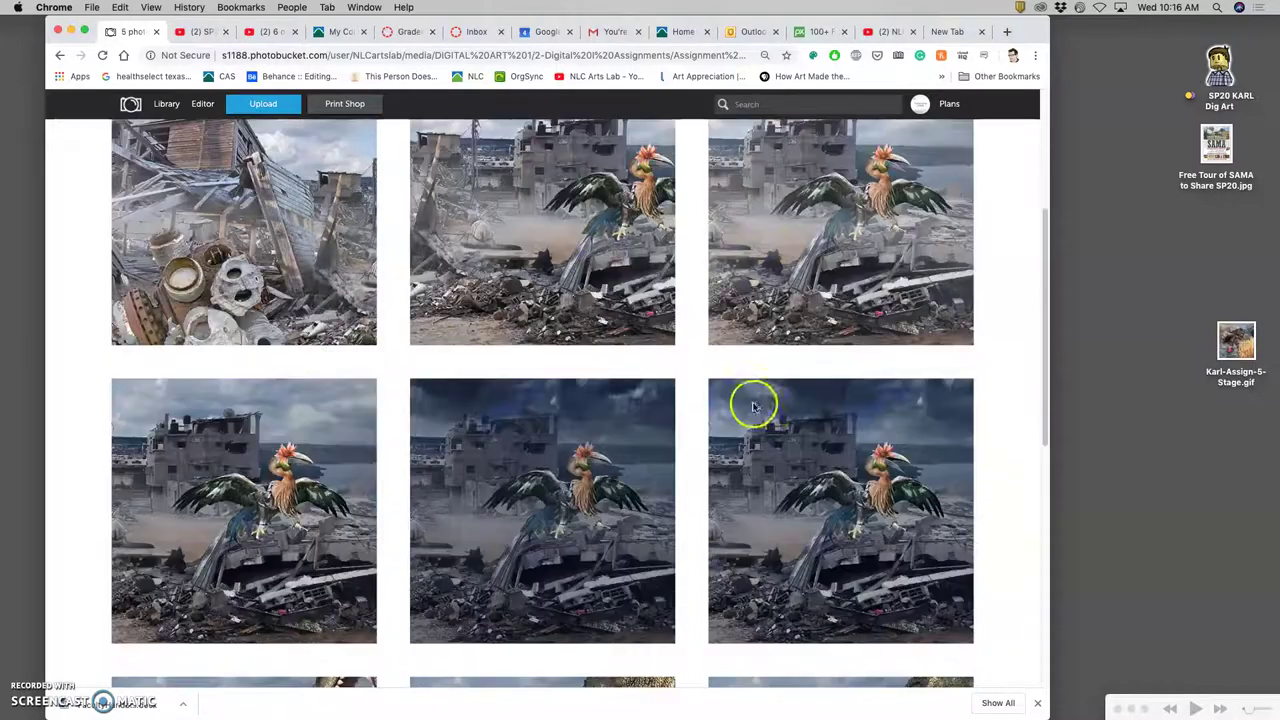
scroll(630, 406, down, 1)
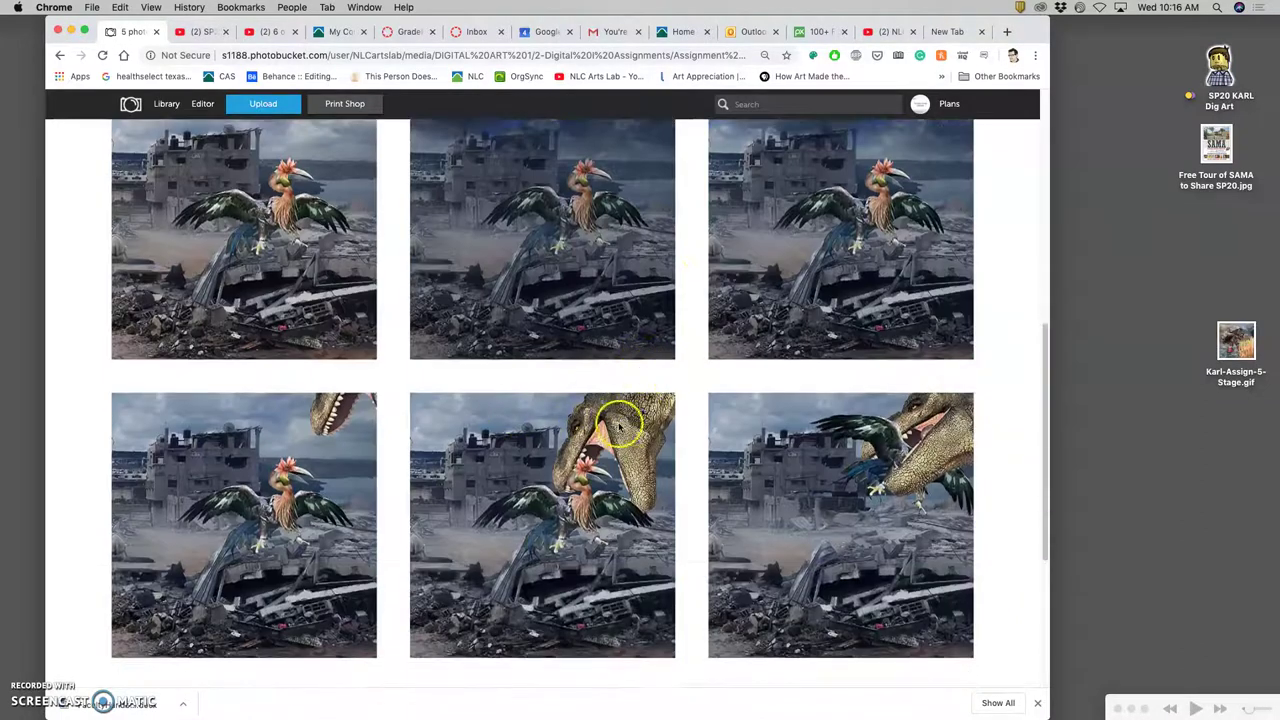
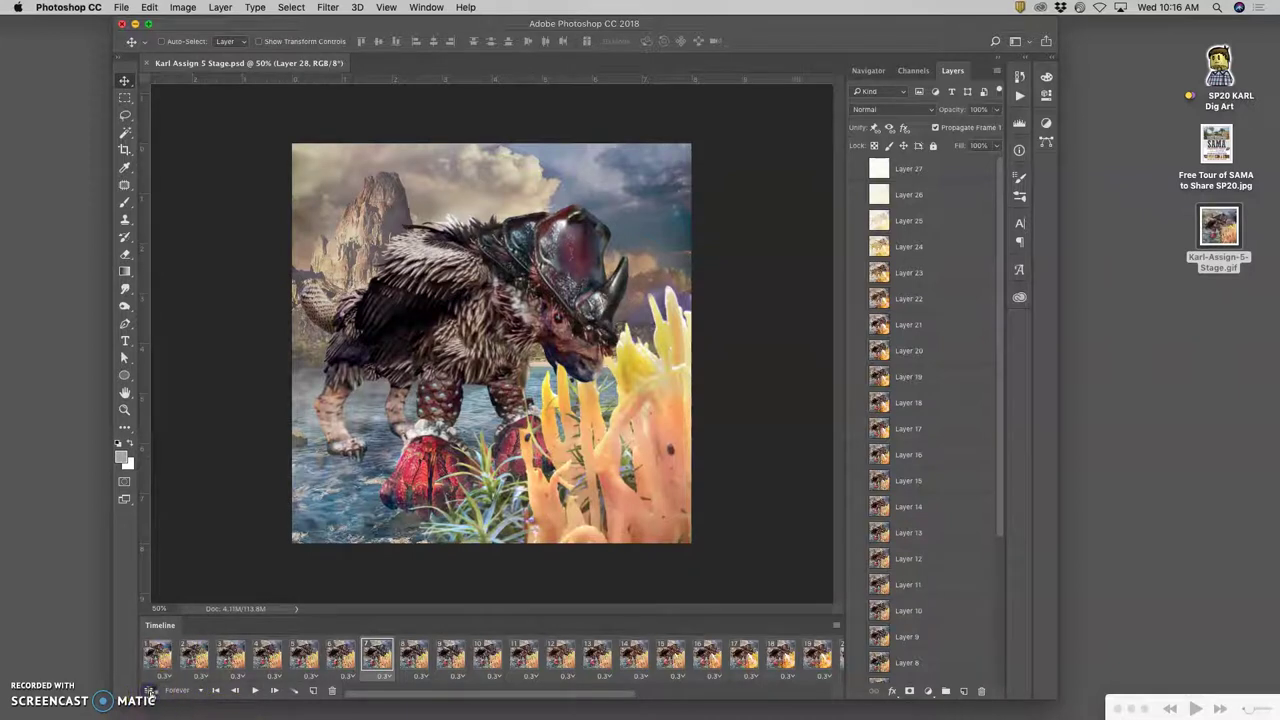
- Convert the Photoshop frame animation to a video timeline and render all frames as an H.264, High Quality MP4 at document size and 30 fps
click(148, 690)
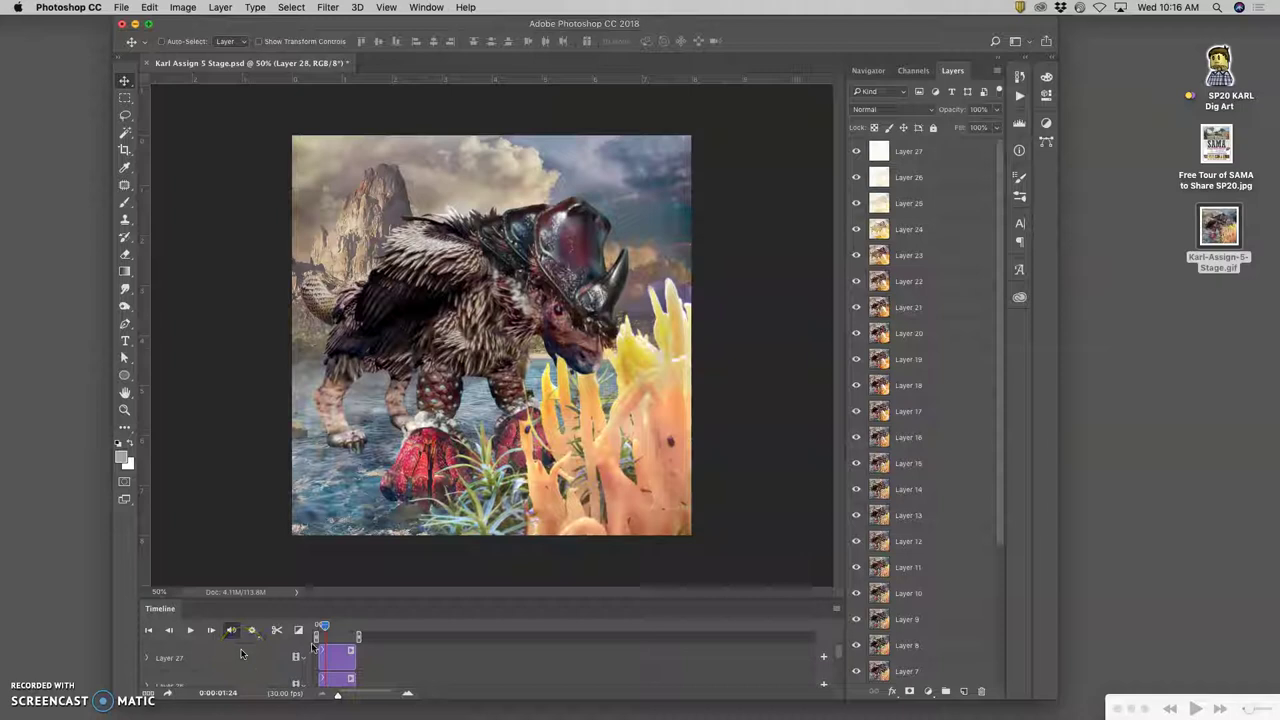
click(330, 661)
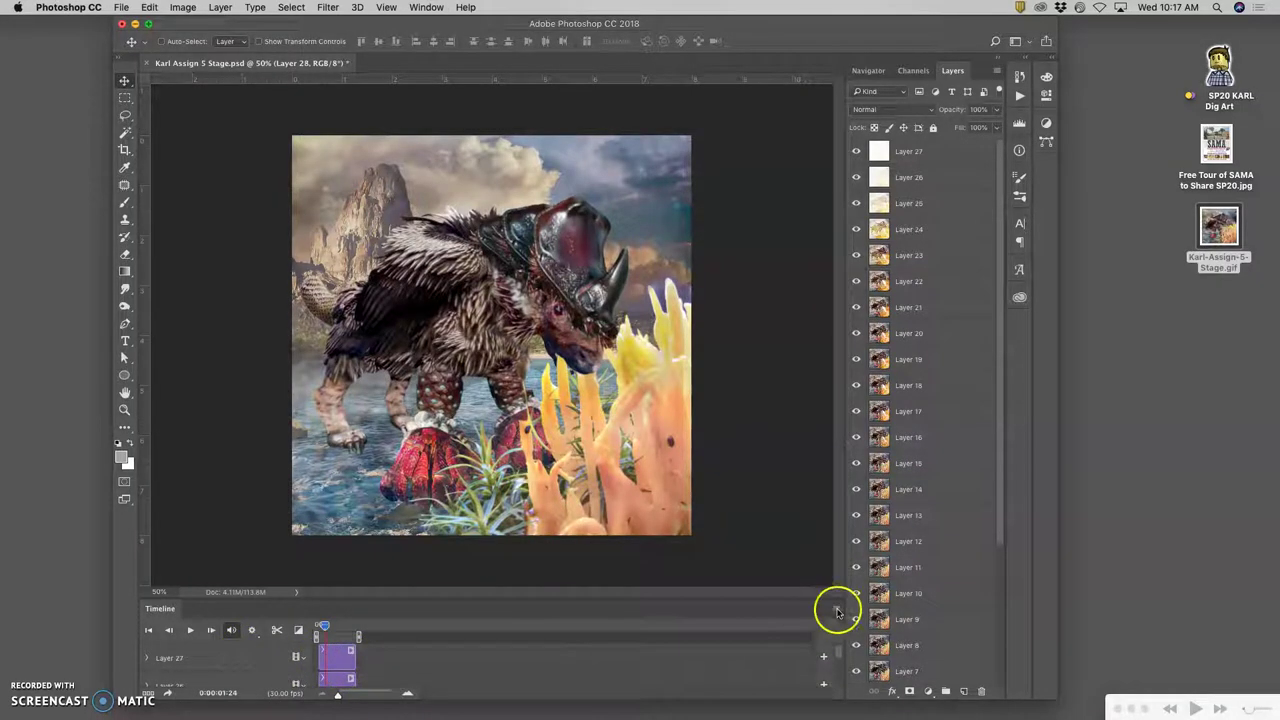
click(837, 612)
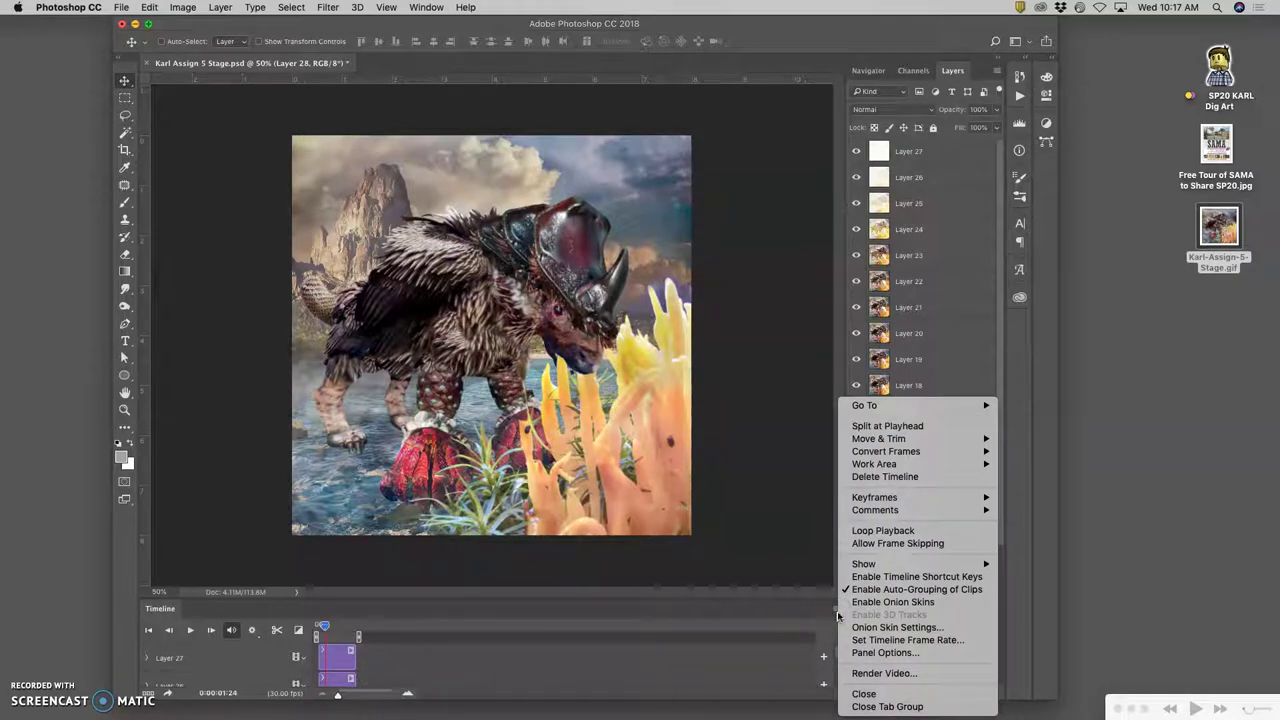
click(884, 673)
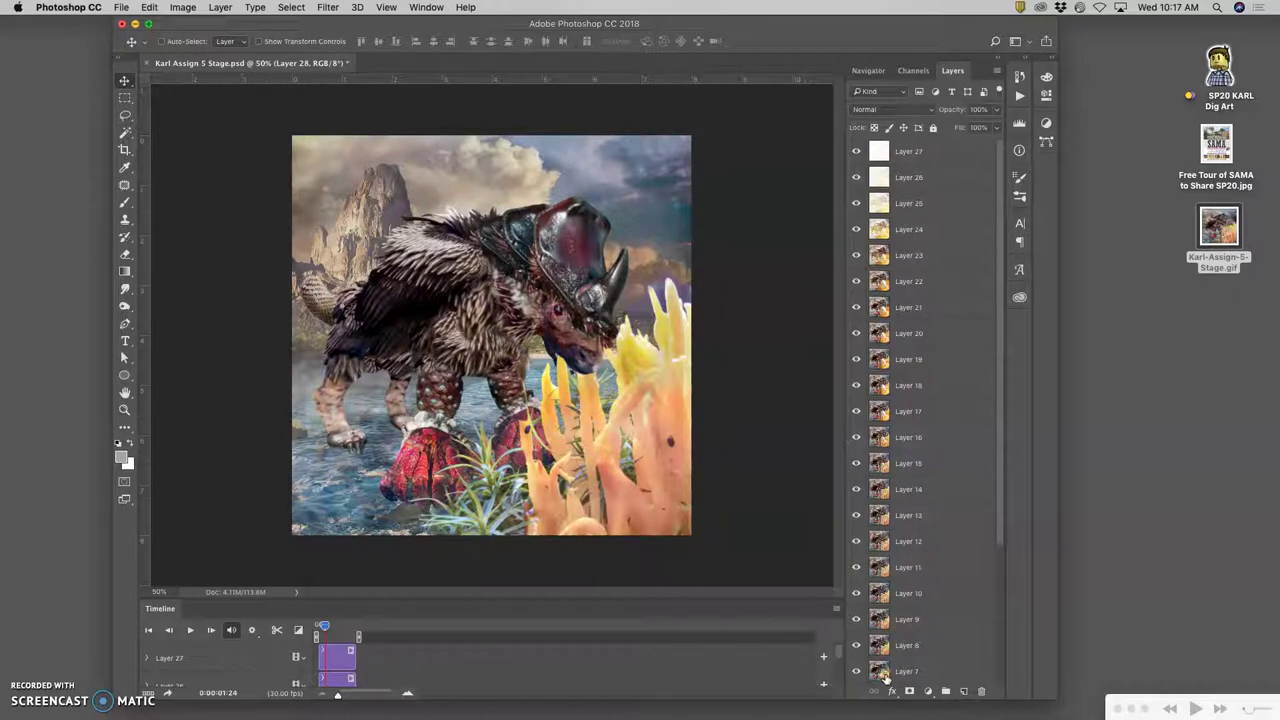
drag(905, 545, 872, 582)
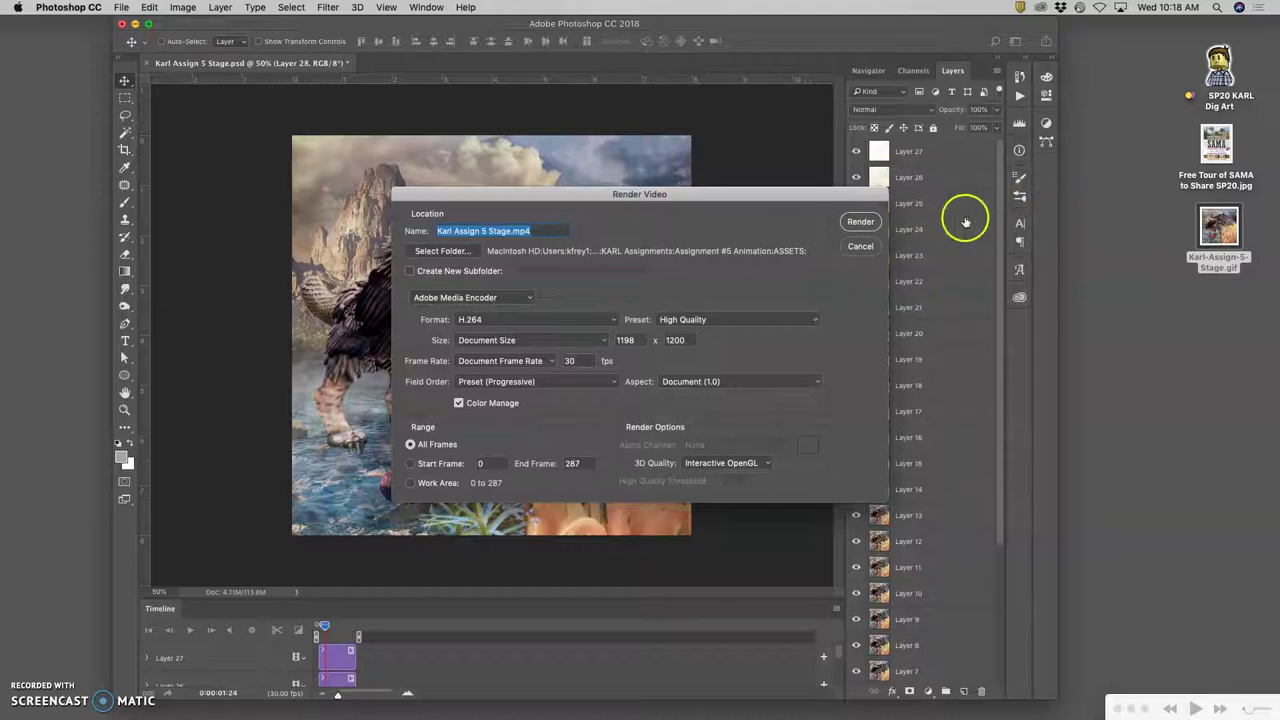
click(860, 221)
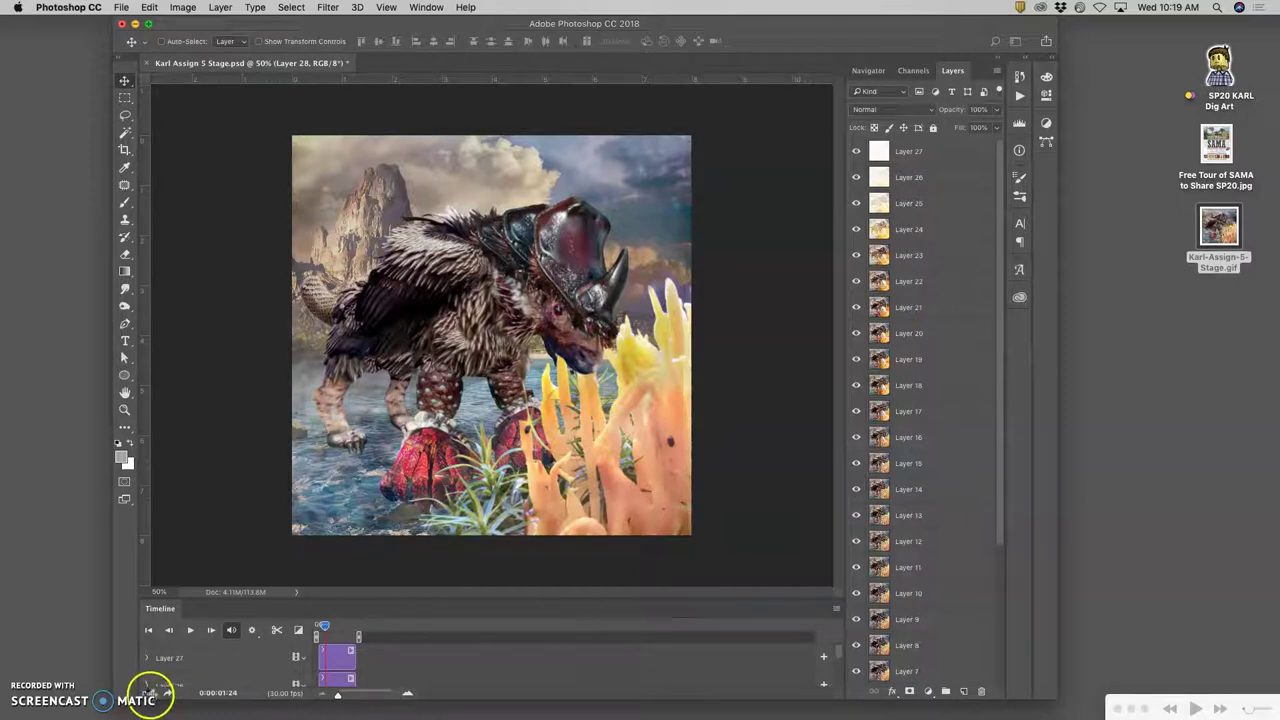
- Look over the files in the Downloads folder and close it again
click(145, 689)
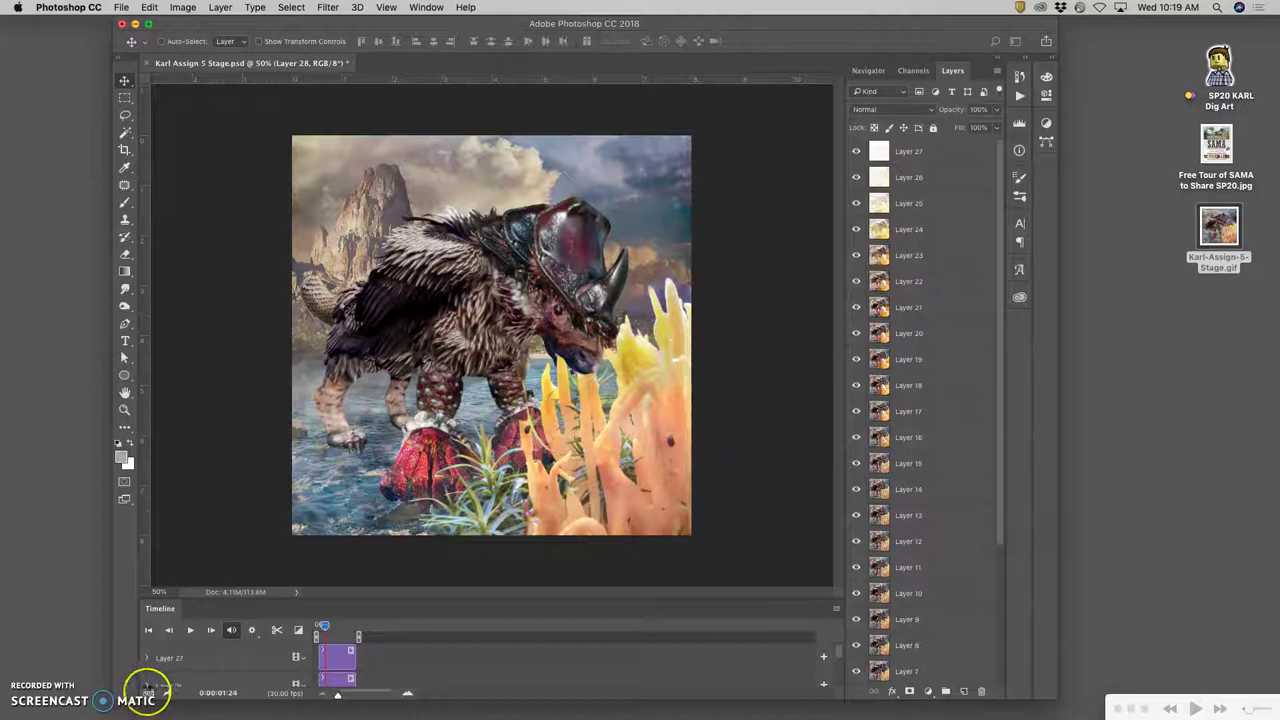
click(167, 690)
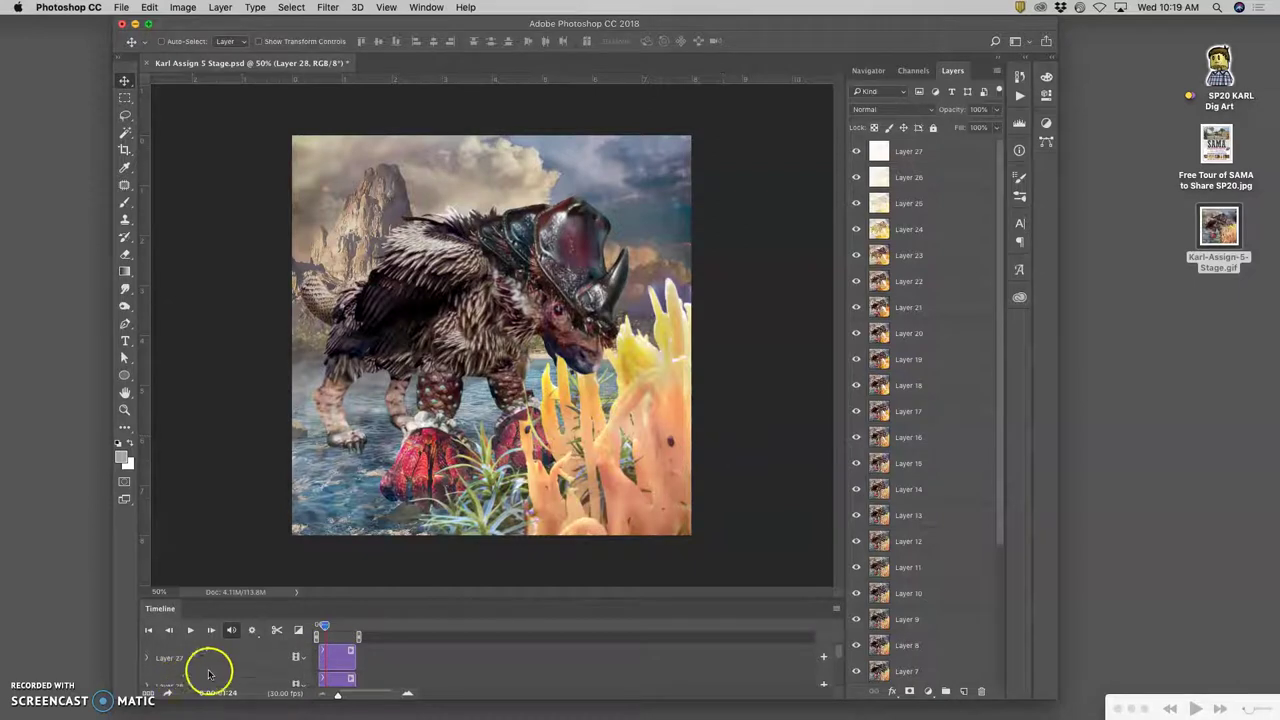
mouse_move(550, 712)
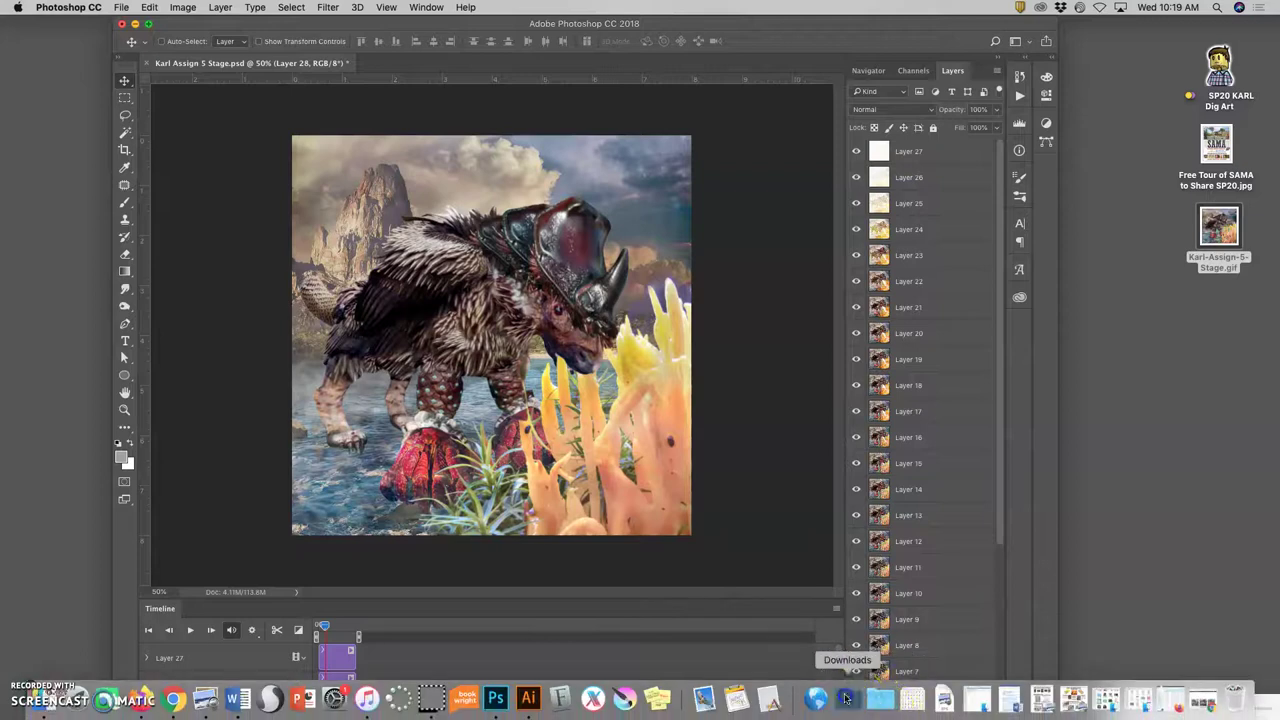
click(846, 698)
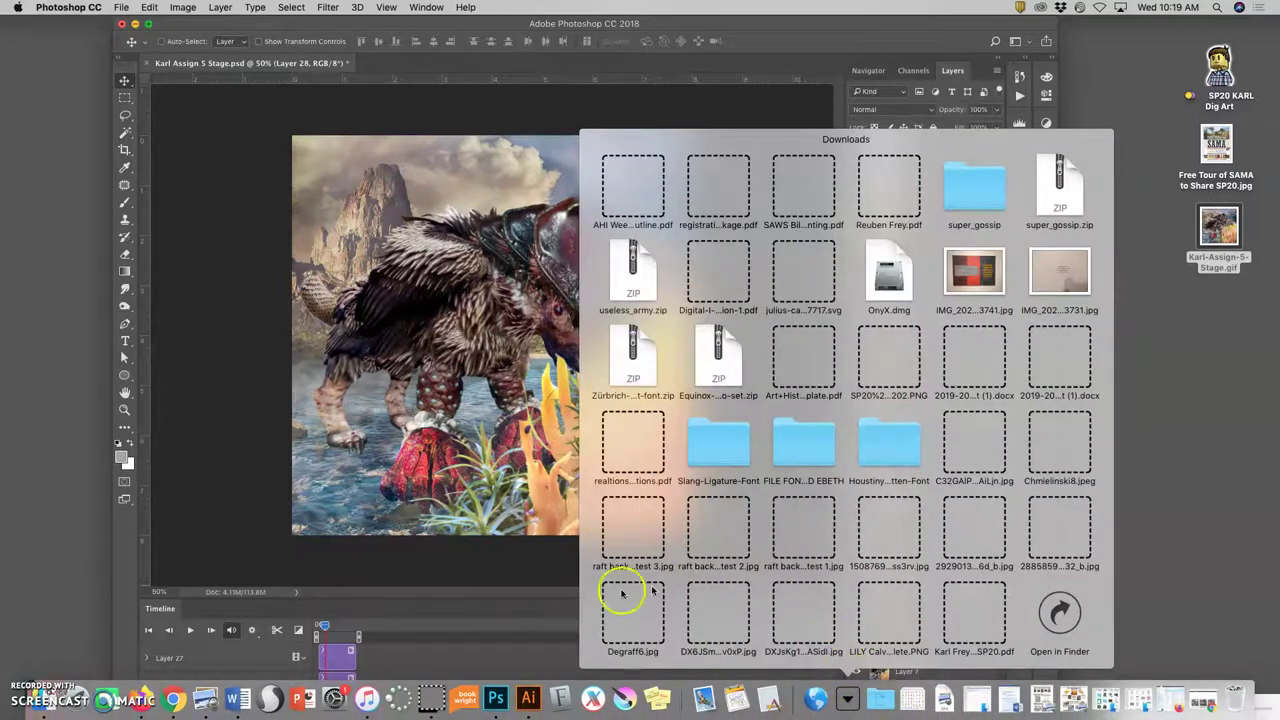
click(497, 624)
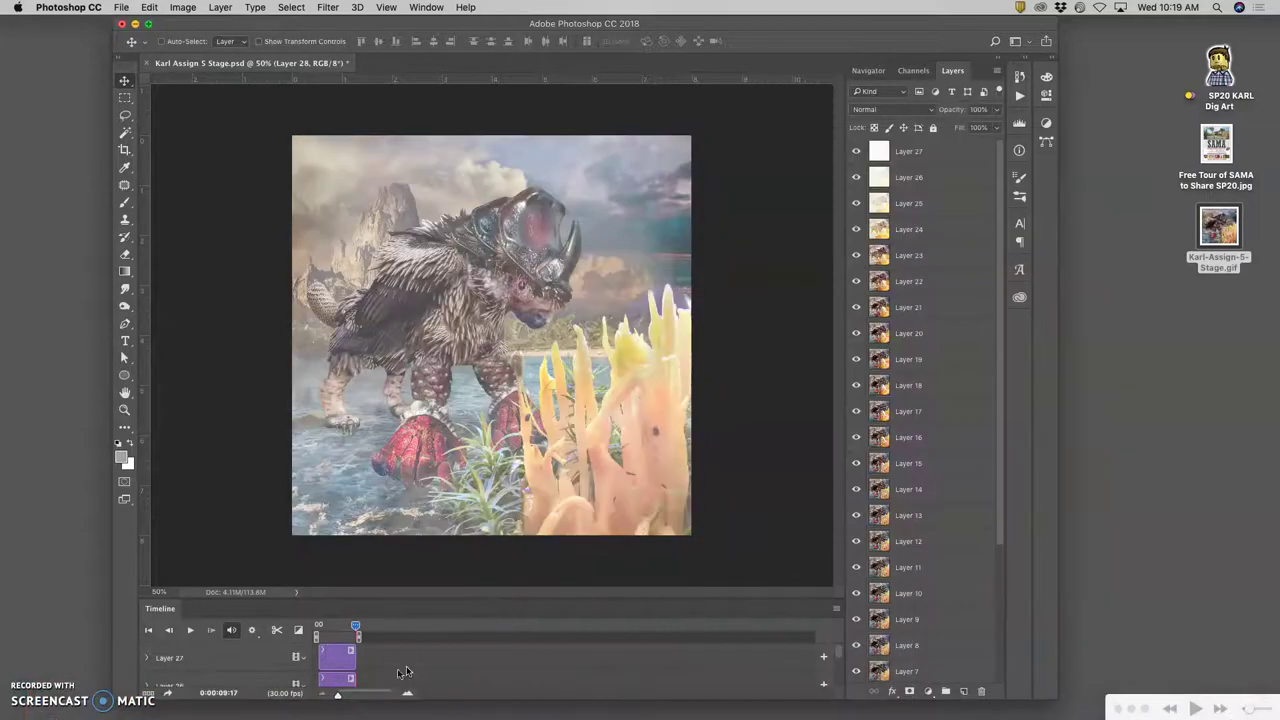
- Convert the video timeline back to a frame animation and check its last frames
click(150, 692)
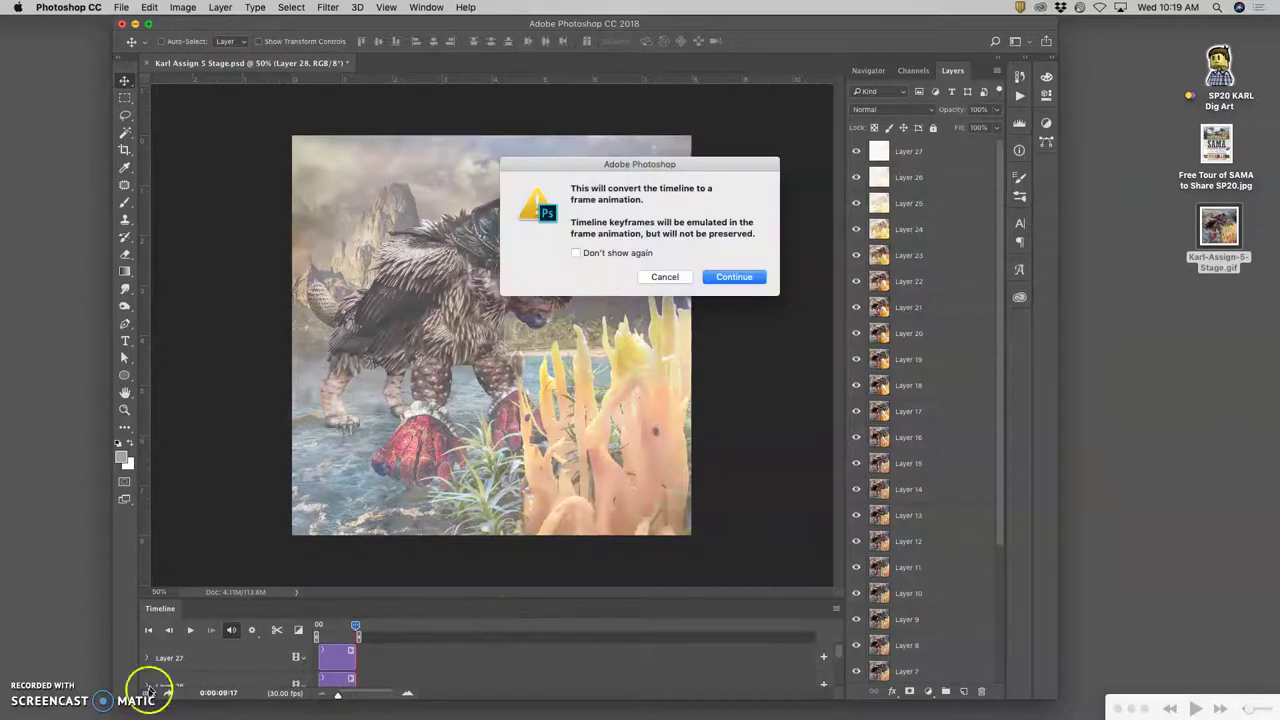
click(733, 278)
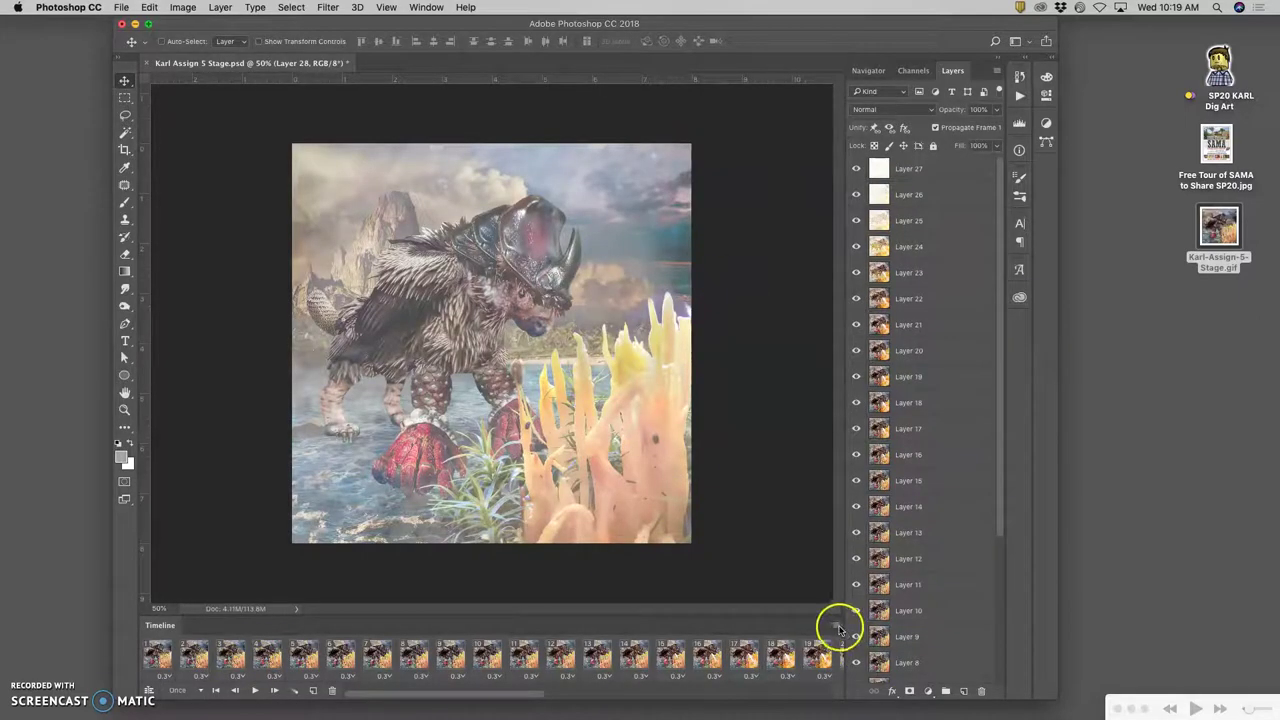
scroll(800, 650, right, 10)
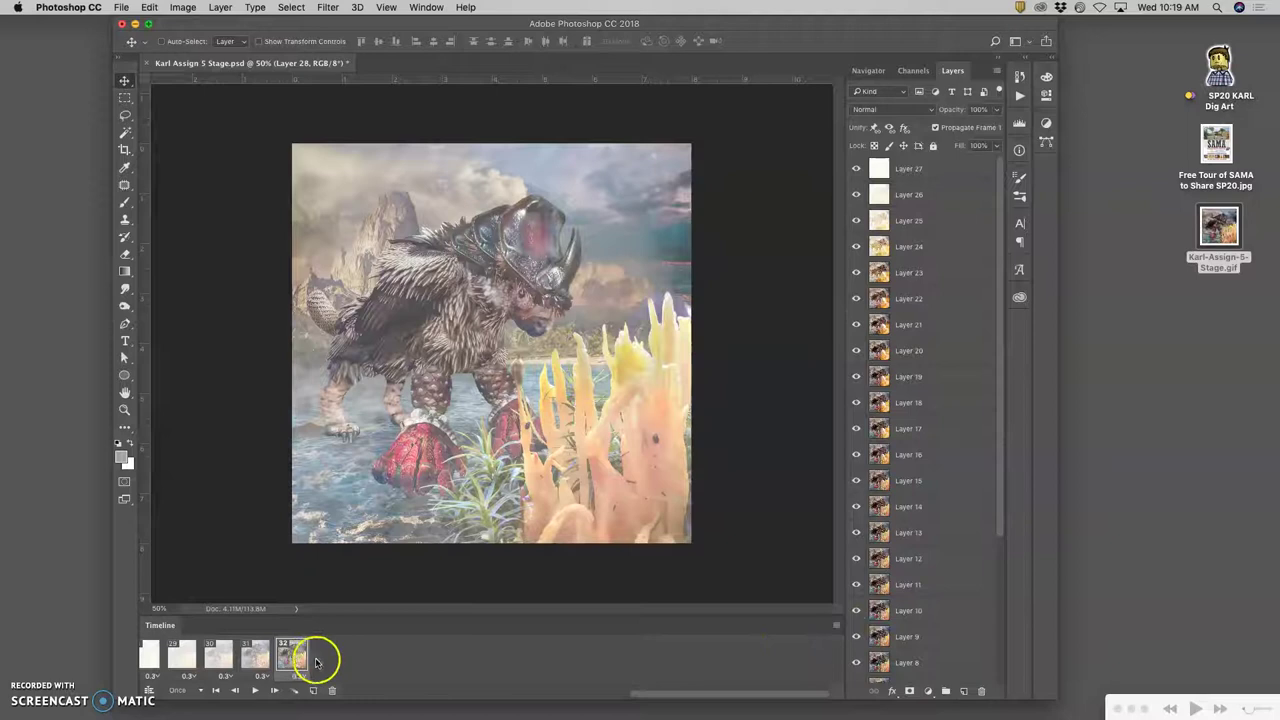
scroll(300, 651, left, 3)
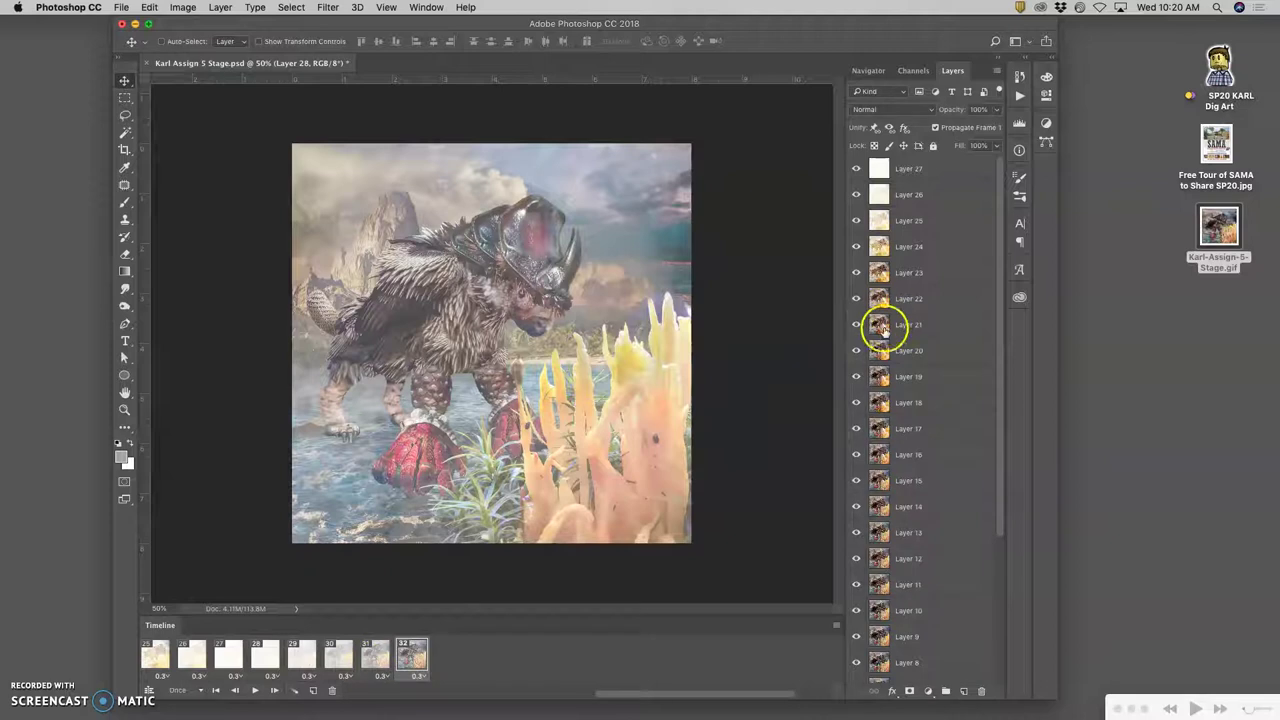
- Set the frame animation to loop forever and flatten its frames into layers
click(948, 172)
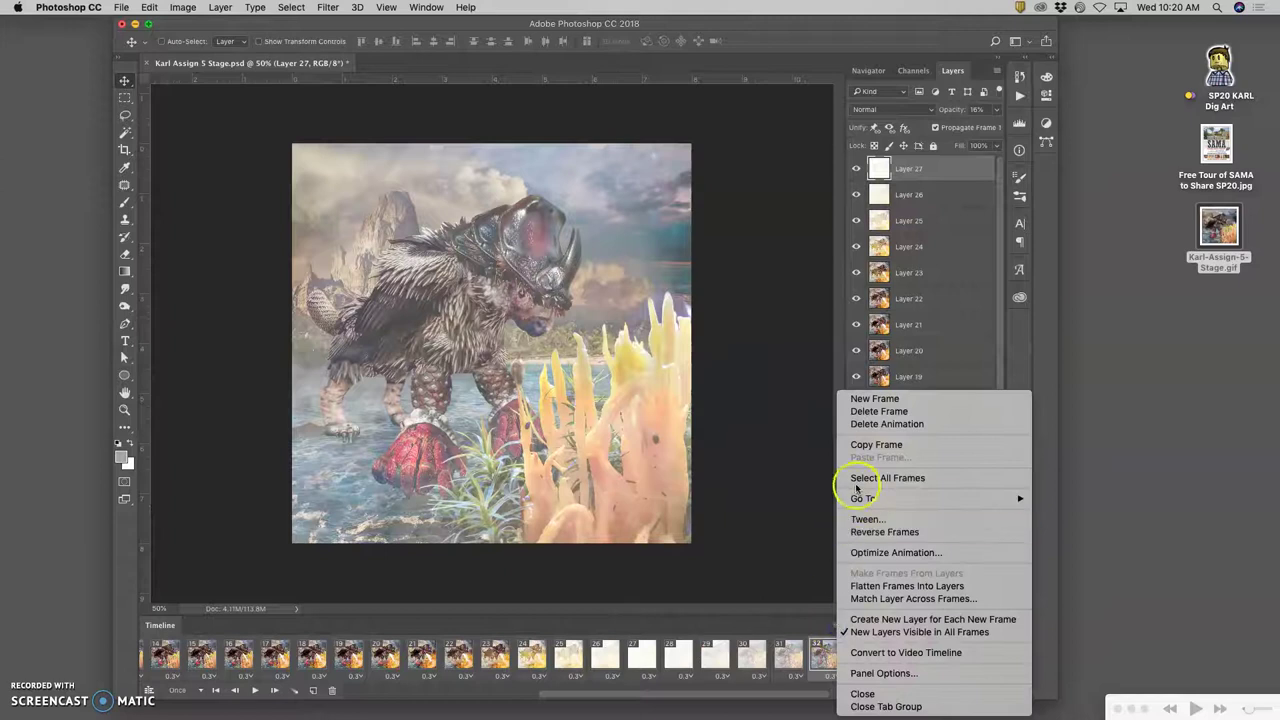
click(860, 632)
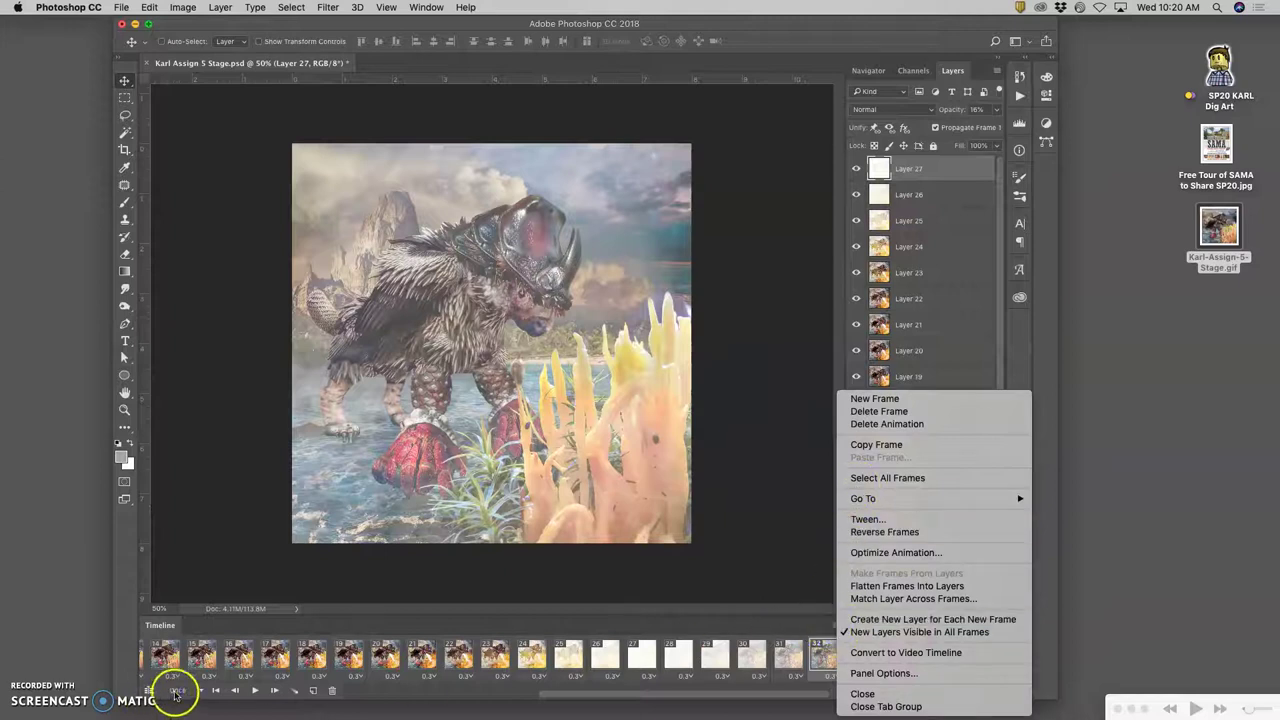
click(172, 690)
click(177, 690)
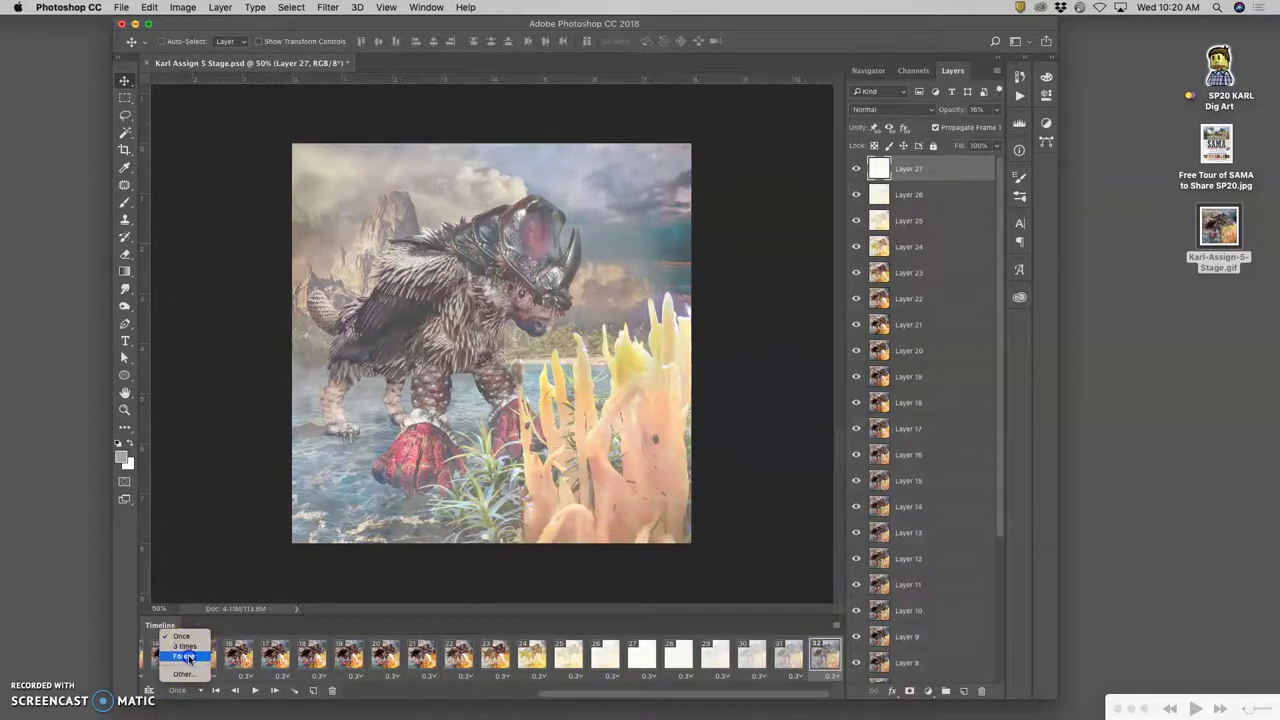
click(185, 656)
click(836, 624)
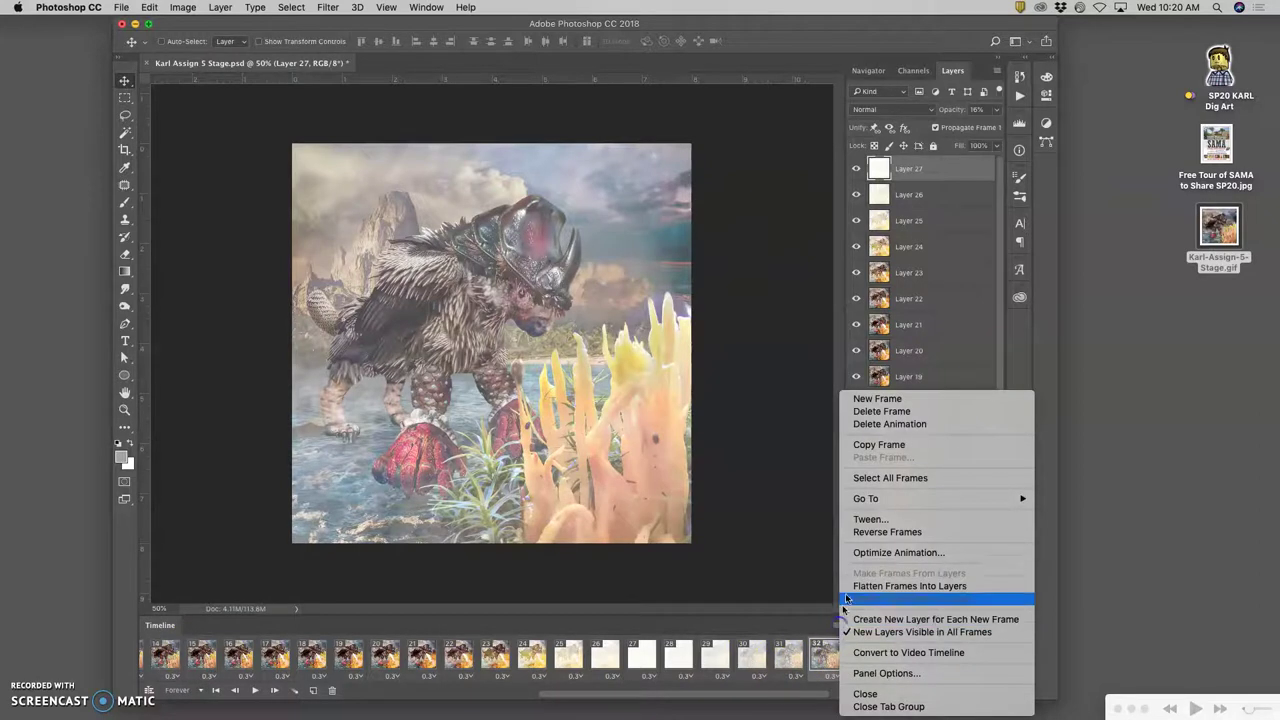
click(912, 590)
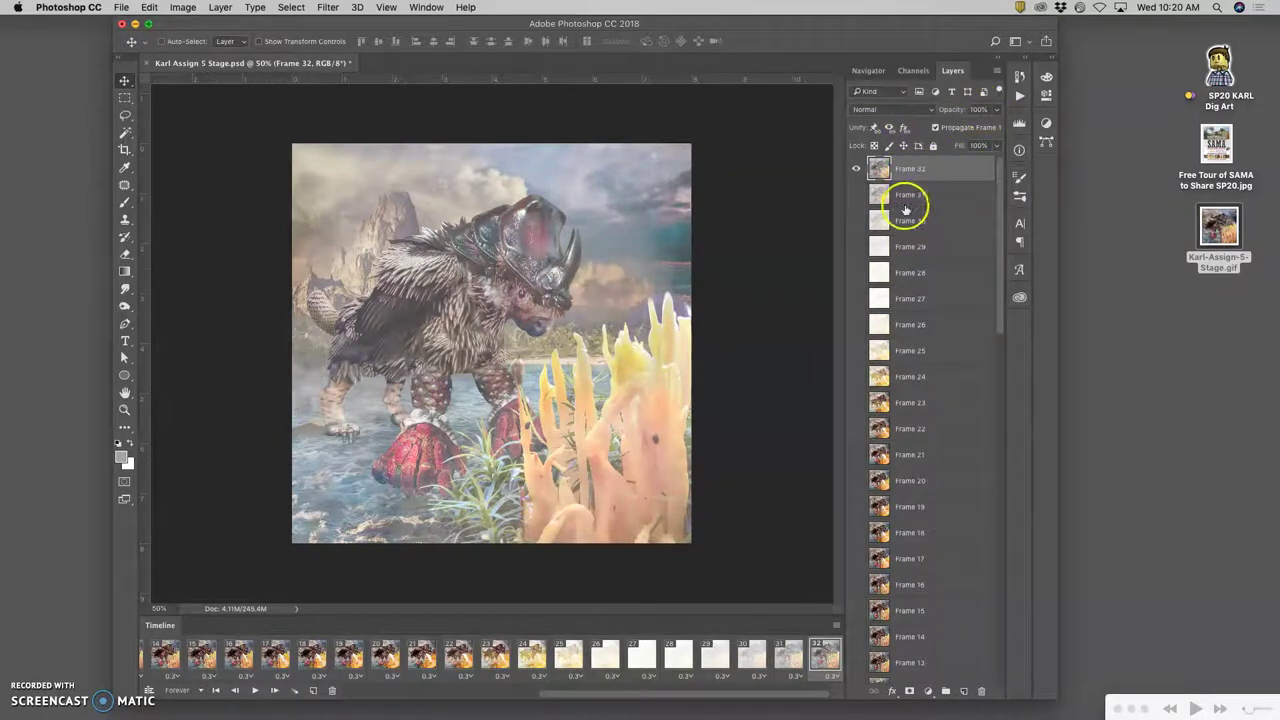
- Delete all the original layers below the Frame 1 layer, from Layer 27 down to the bottommost Layer 28
scroll(916, 437, down, 3)
scroll(905, 416, down, 10)
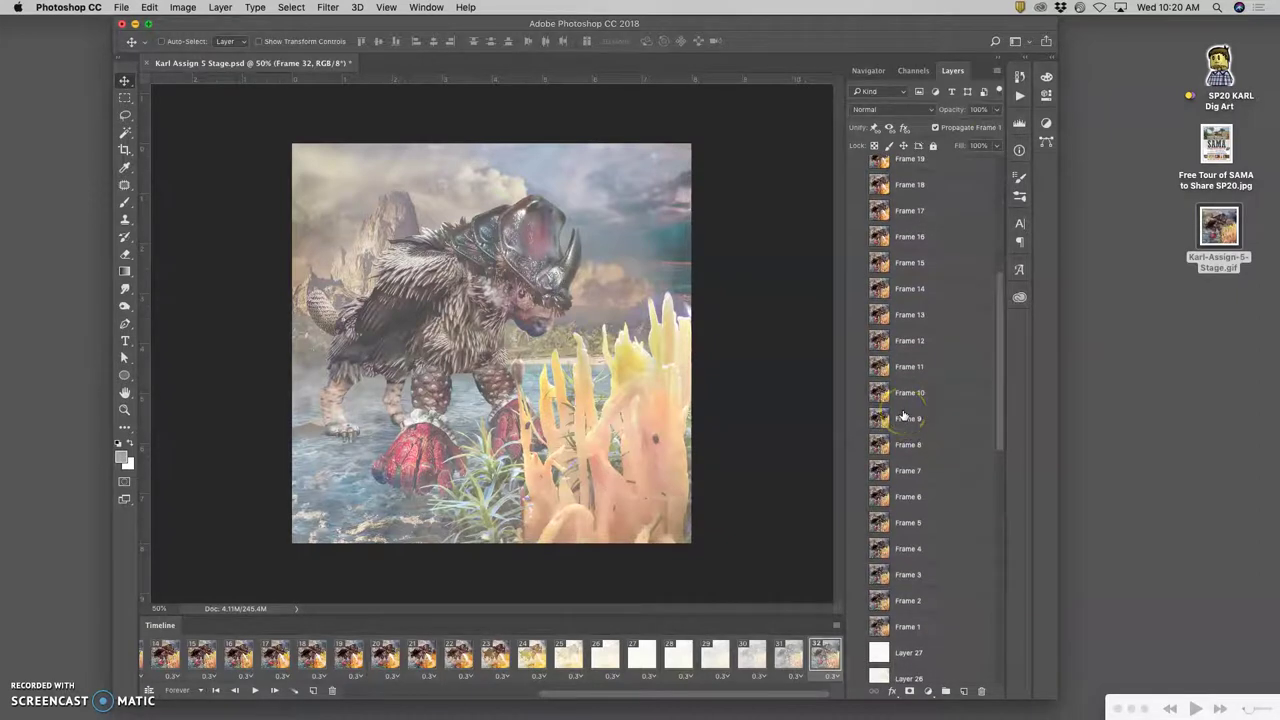
scroll(928, 419, down, 9)
click(910, 425)
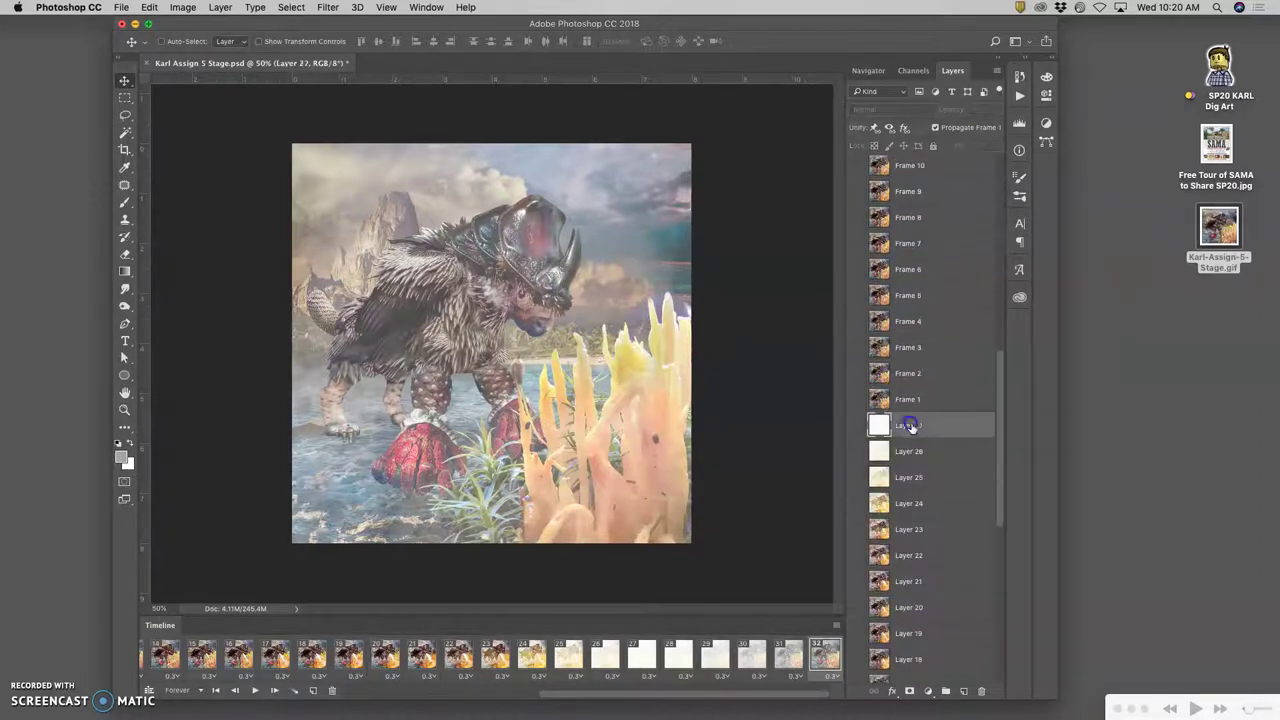
scroll(913, 440, down, 15)
drag(914, 514, 932, 672)
shift+click(932, 672)
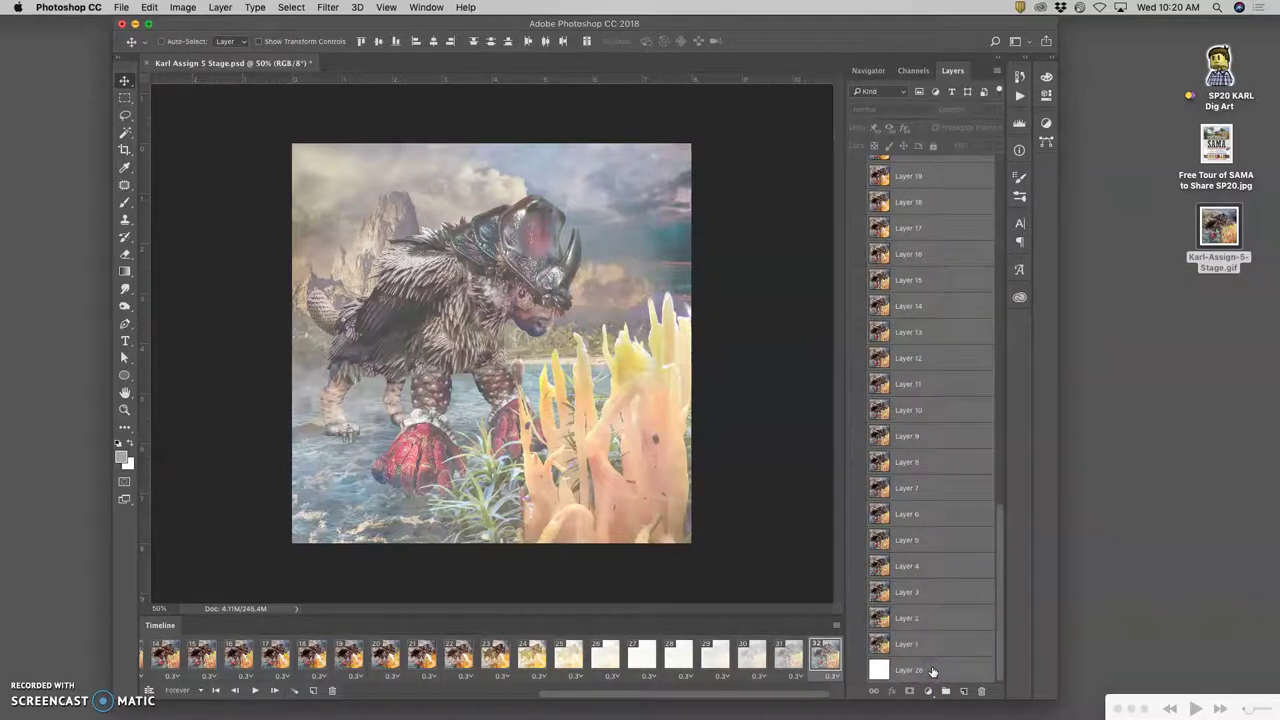
drag(952, 550, 951, 591)
scroll(943, 650, up, 15)
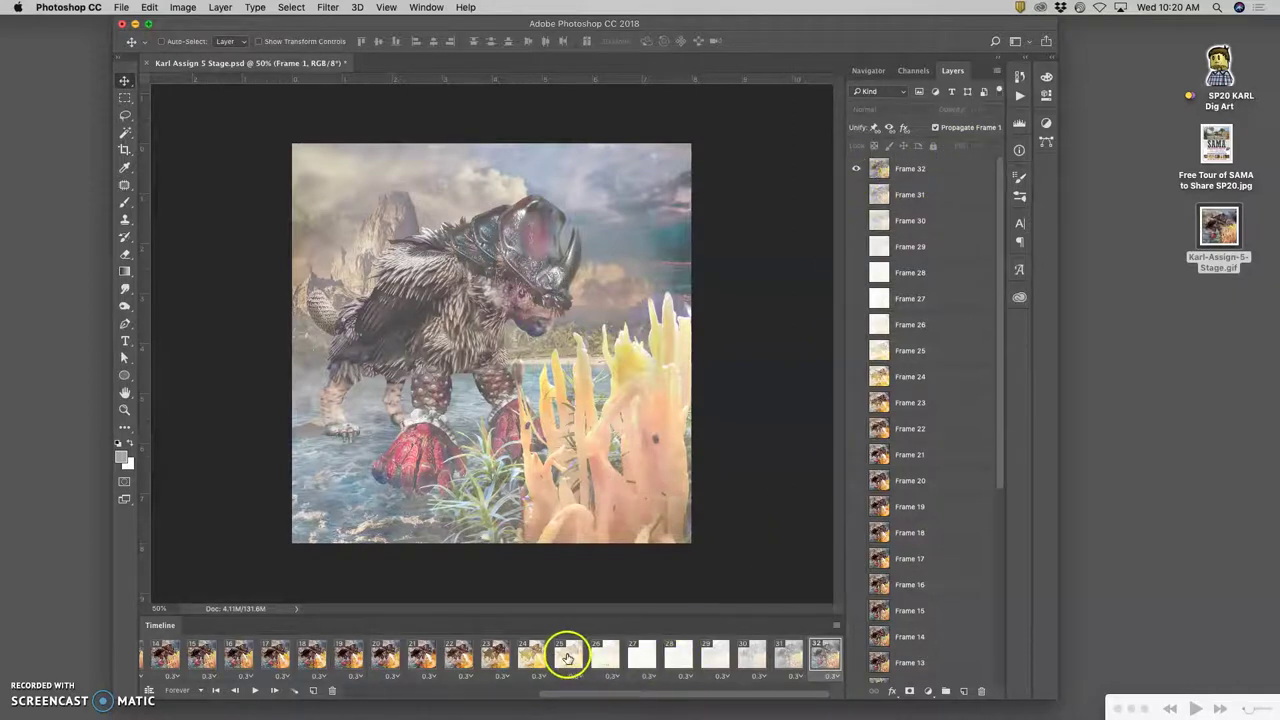
- Delete the animation frames from frame 1 through frame 32 and hide the timeline
scroll(586, 658, left, 10)
drag(392, 660, 170, 652)
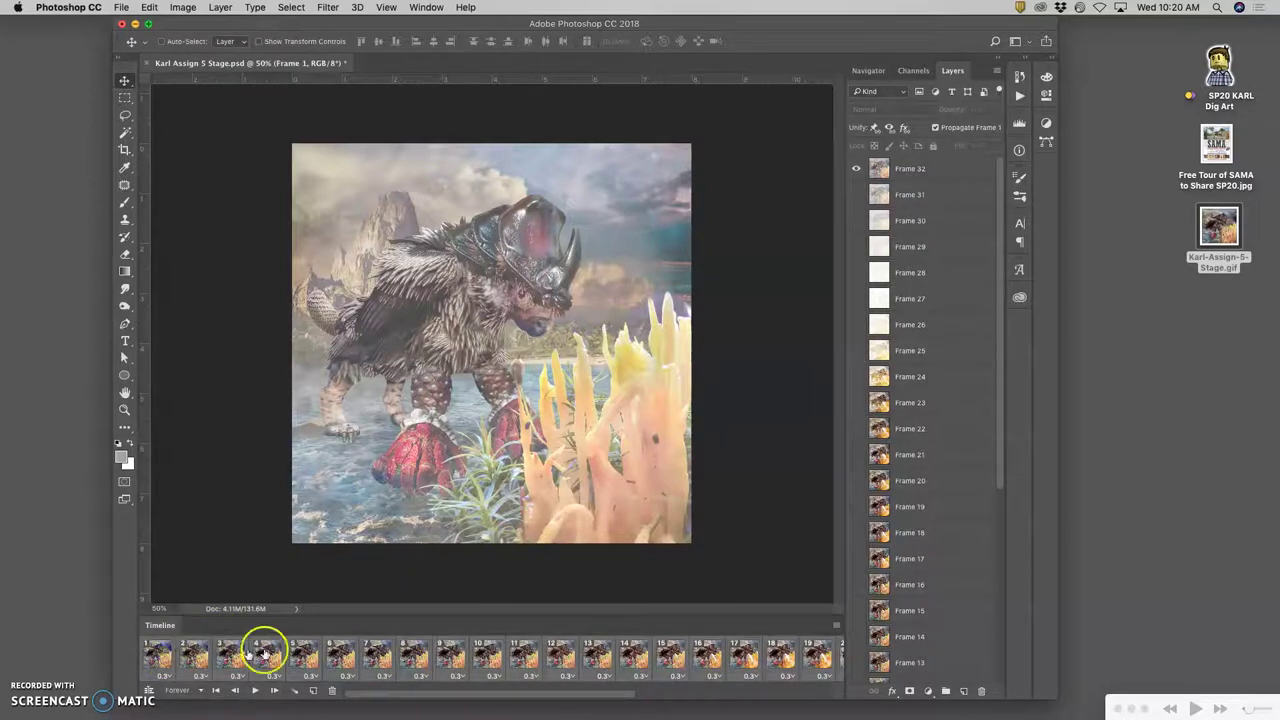
click(332, 690)
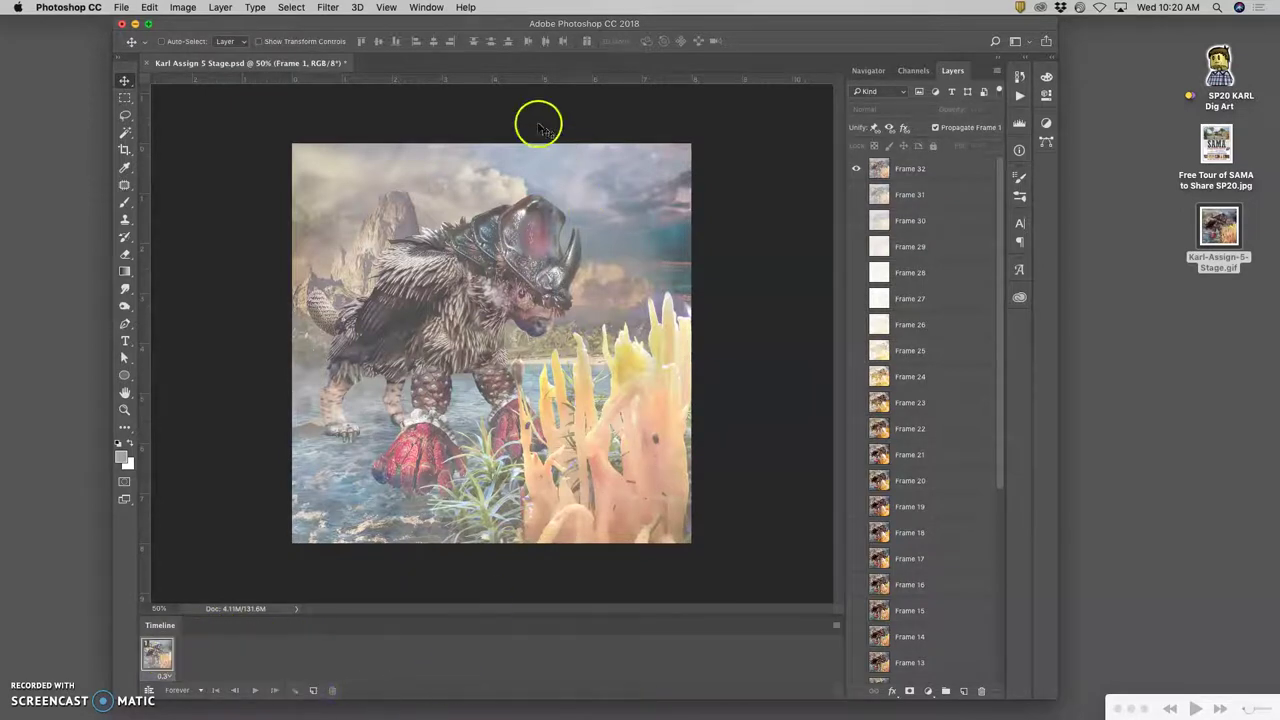
click(427, 7)
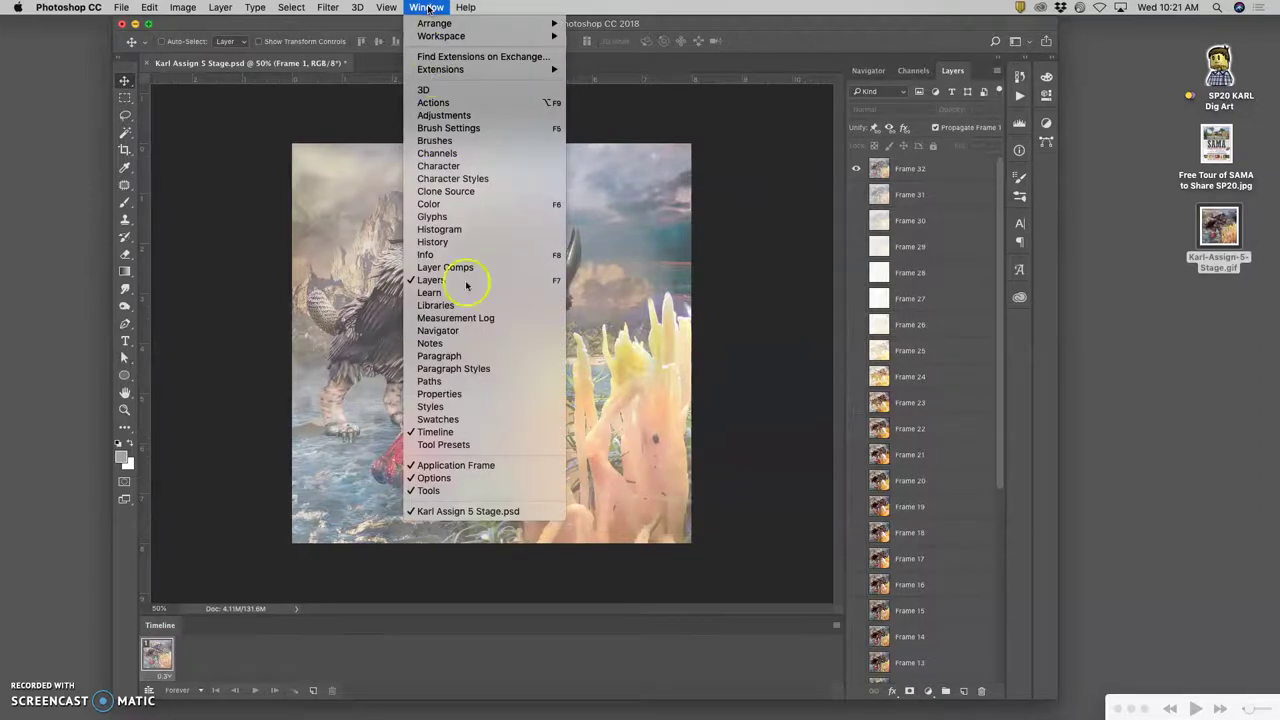
click(445, 432)
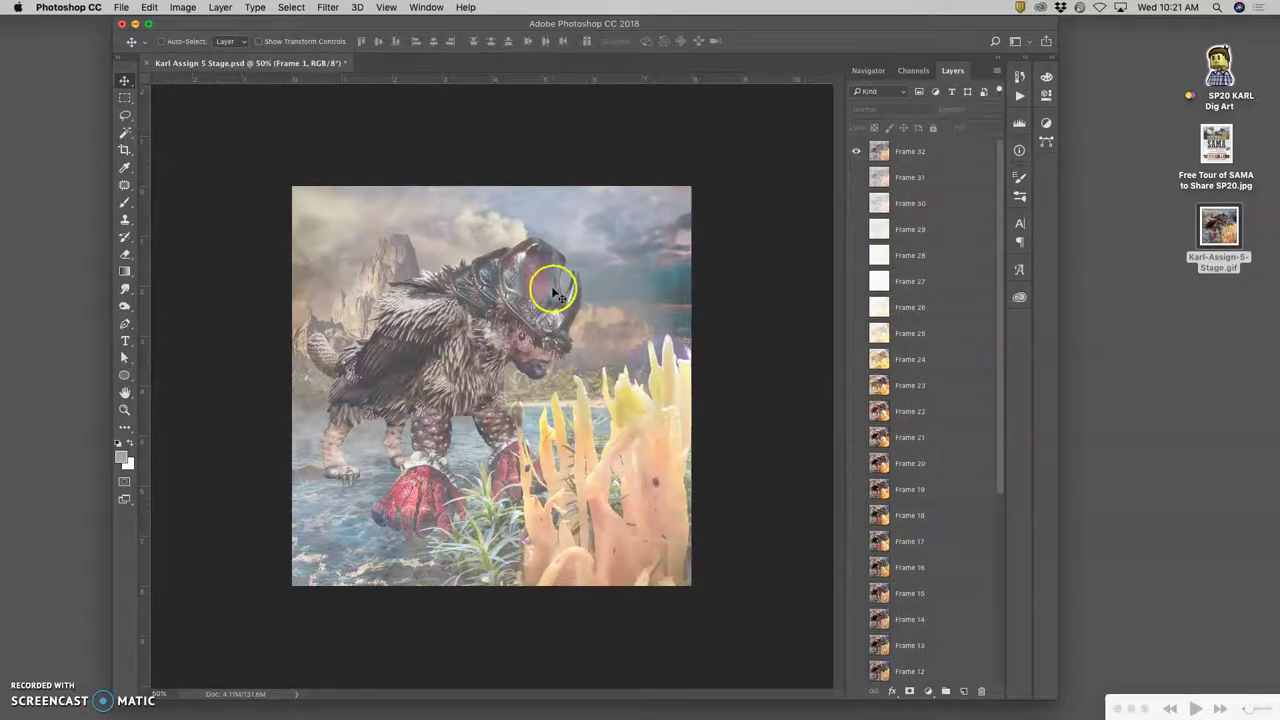
- Save the document to the desktop as a new PSD with "Refined Stroyboard" replacing "Stage" in its name, and line up its icon
click(120, 7)
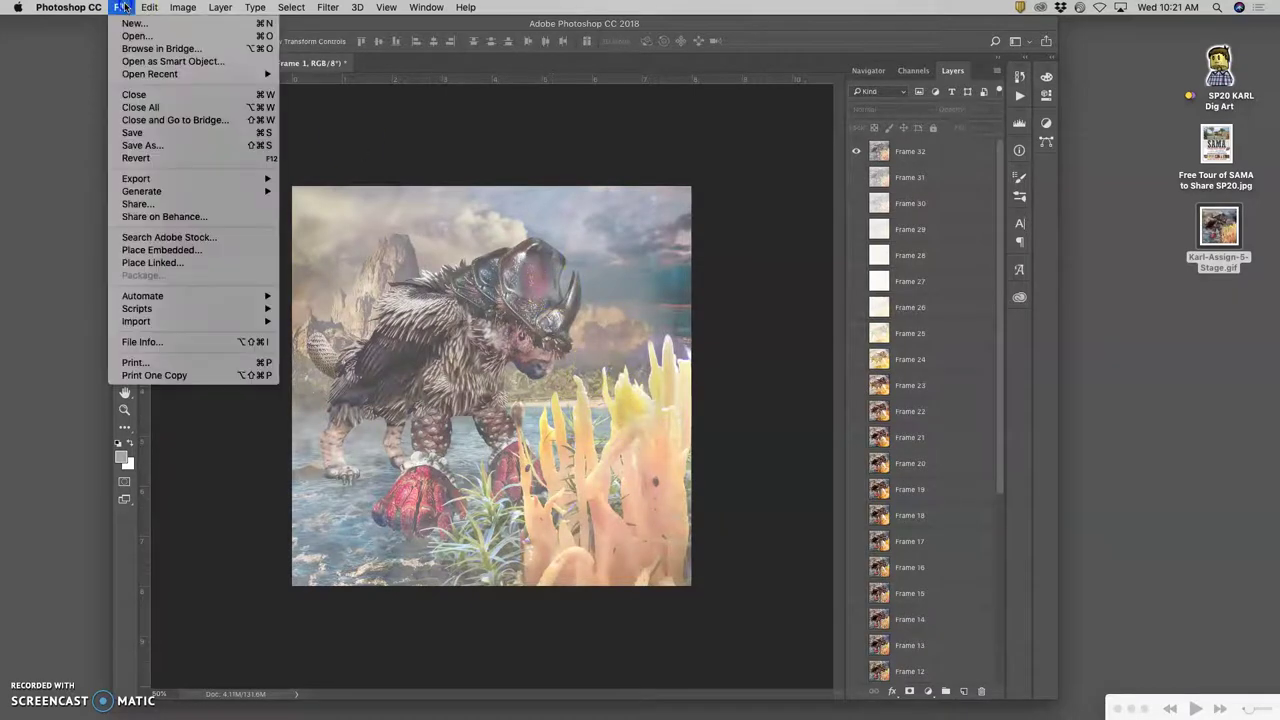
click(169, 149)
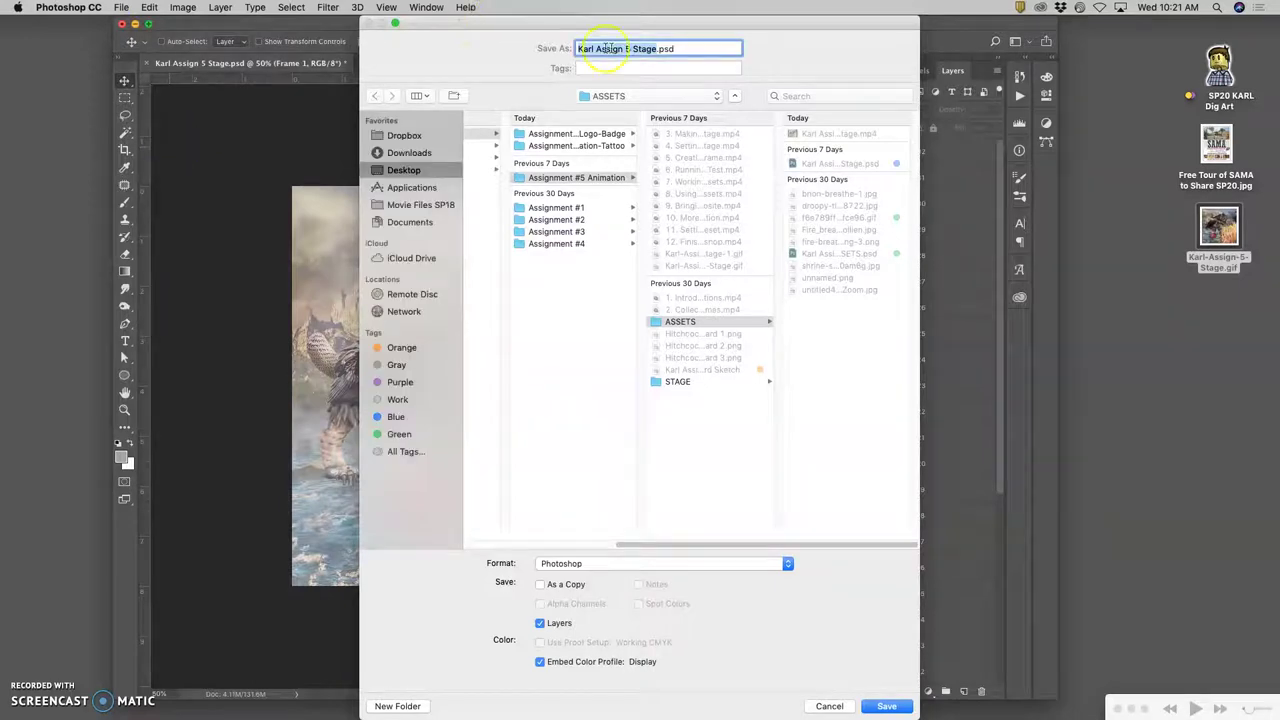
click(647, 49)
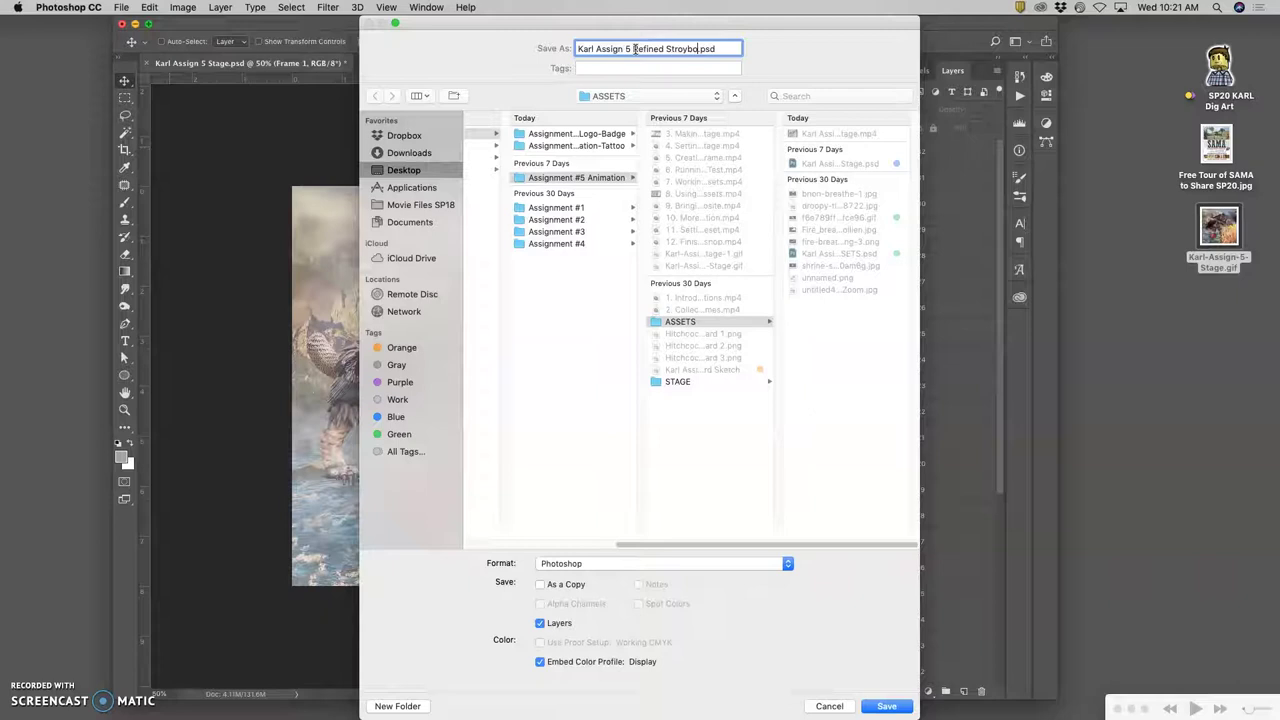
text(ard)
key(Return)
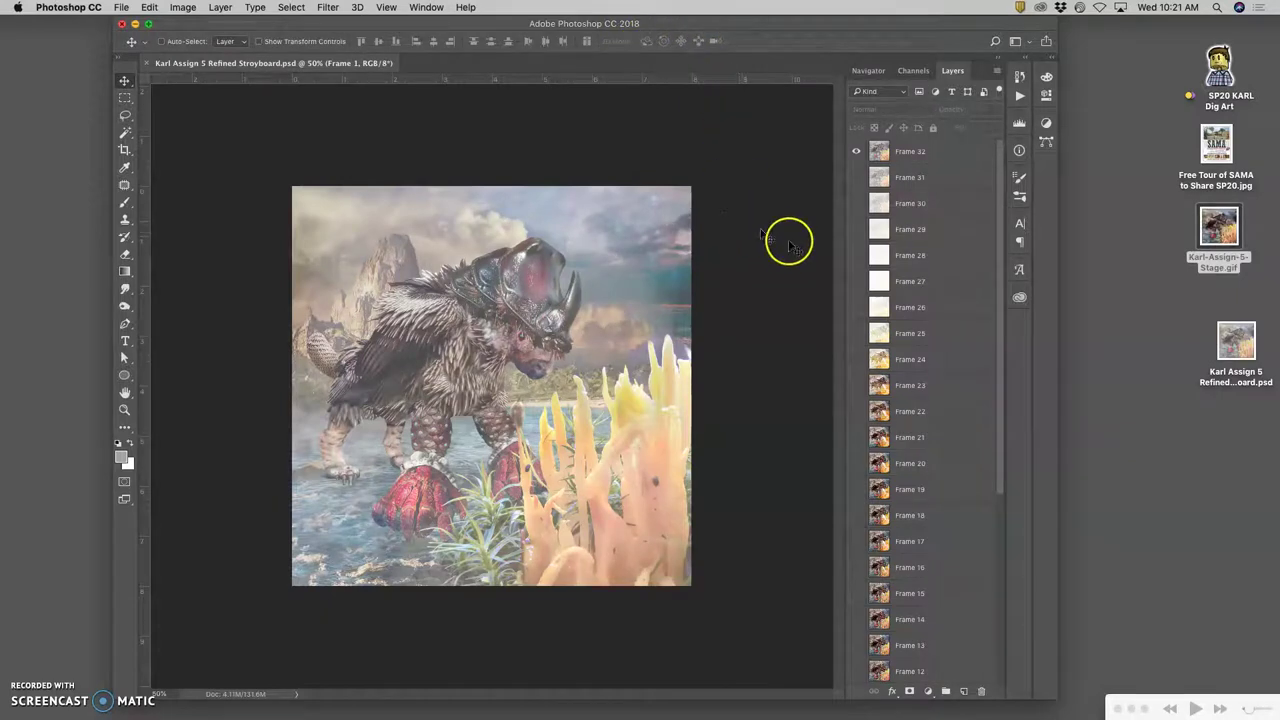
drag(1242, 346, 1231, 326)
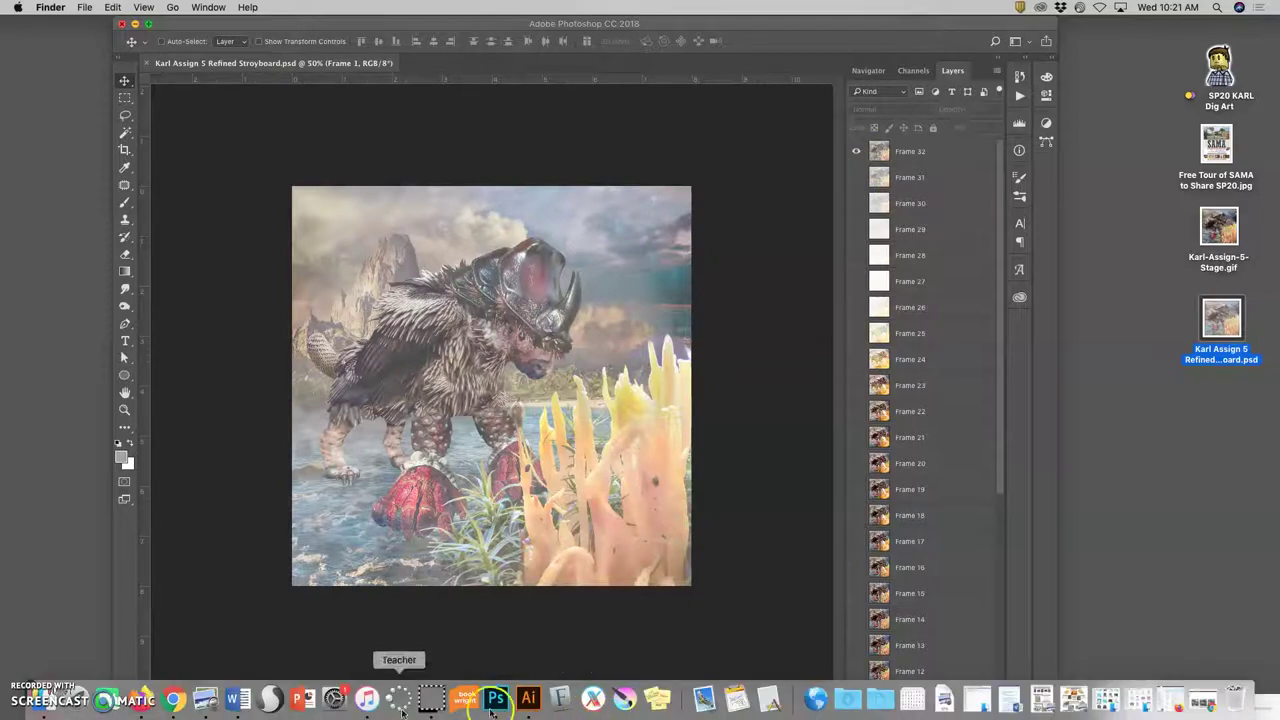
- Switch to Chrome, review the bird-and-dinosaur stage sheet with all nine images in view, and minimize the browser
click(176, 698)
scroll(571, 477, down, 5)
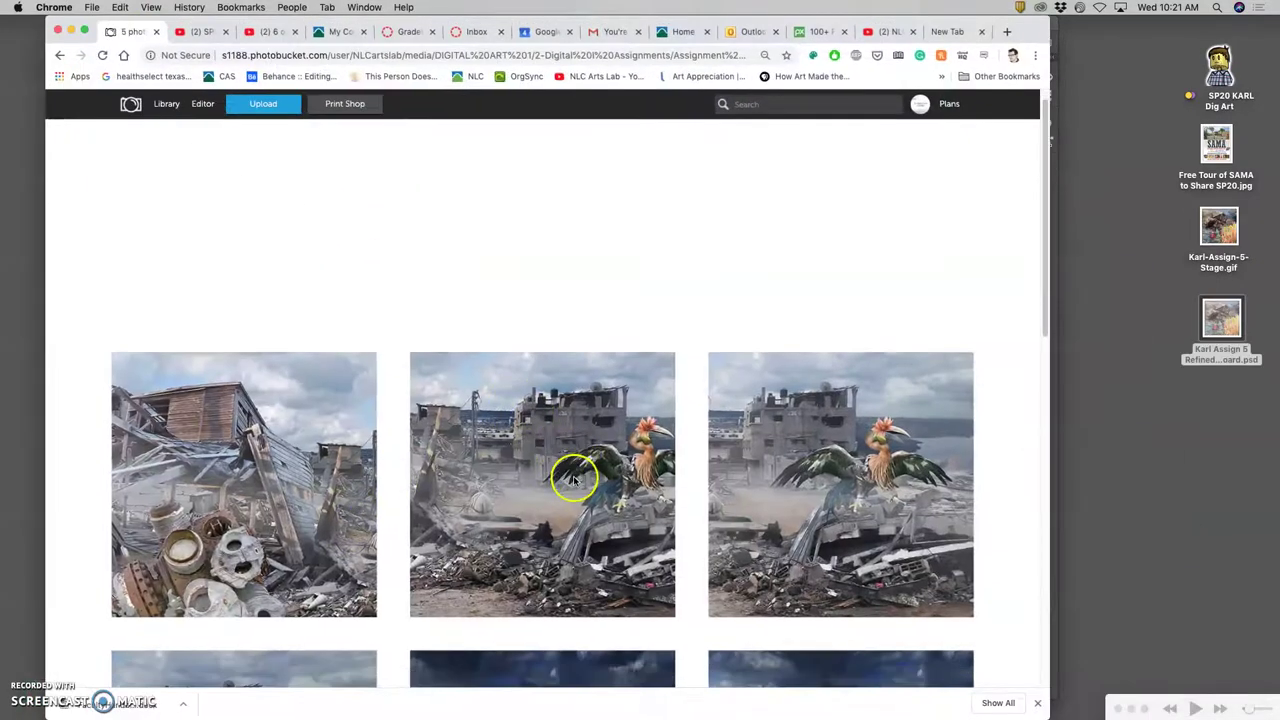
scroll(574, 480, down, 3)
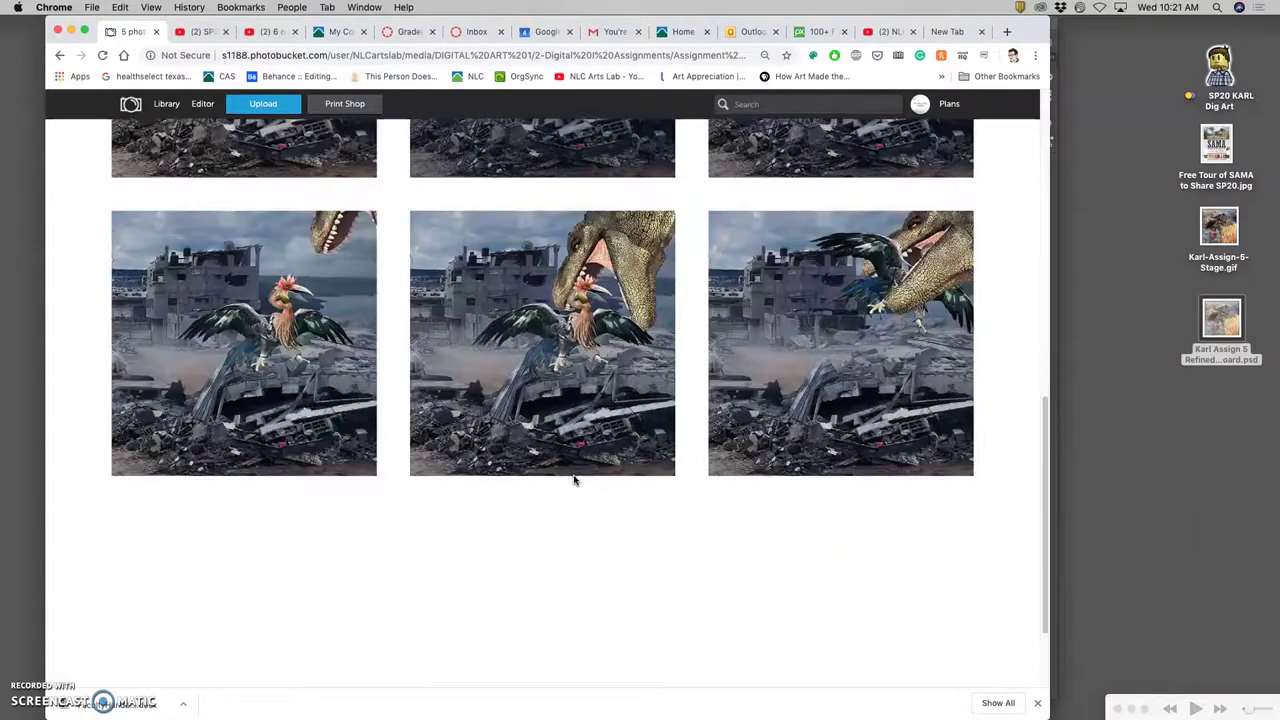
key(super+minus)
key(super+minus)
key(super+minus)
key(super+minus)
key(super+minus)
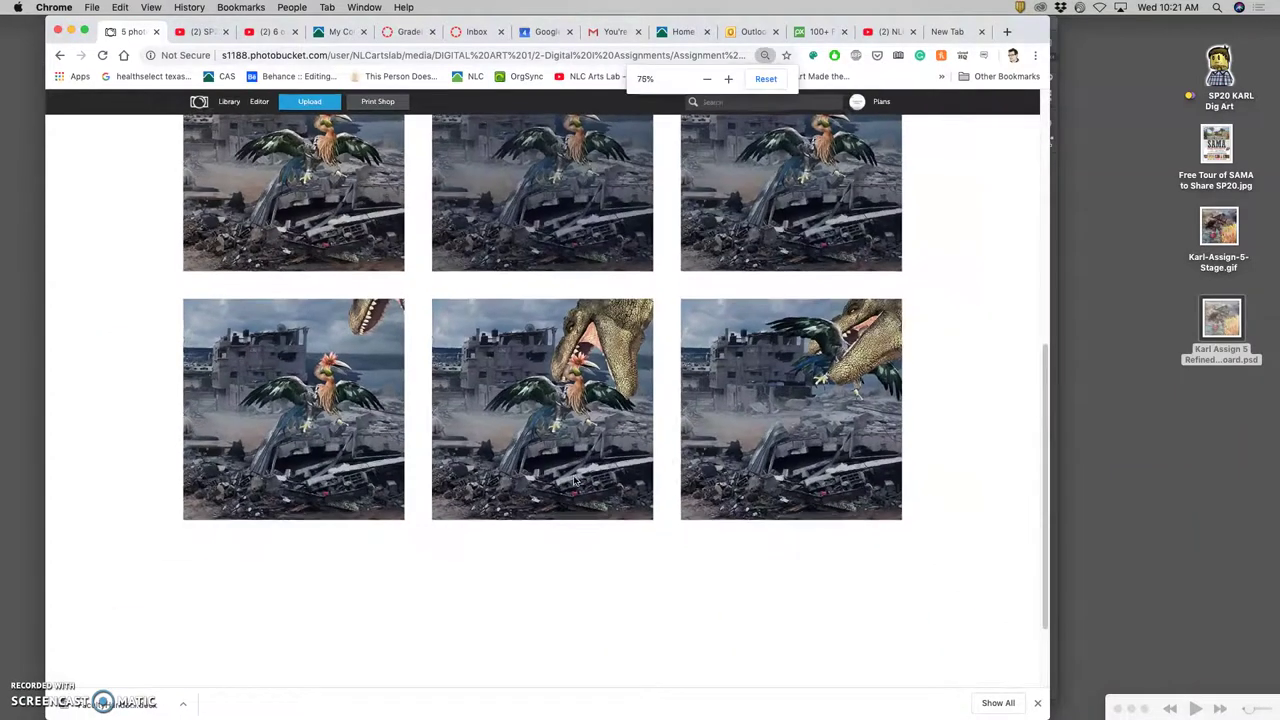
scroll(578, 466, down, 2)
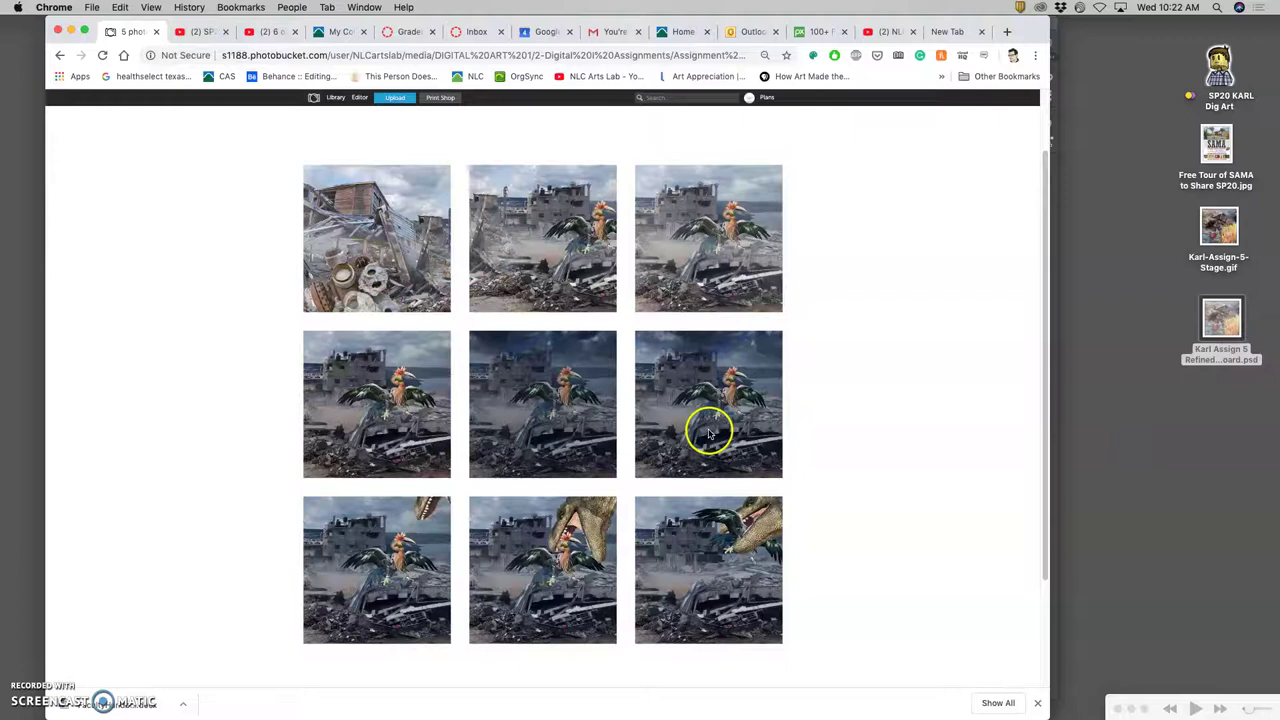
click(72, 31)
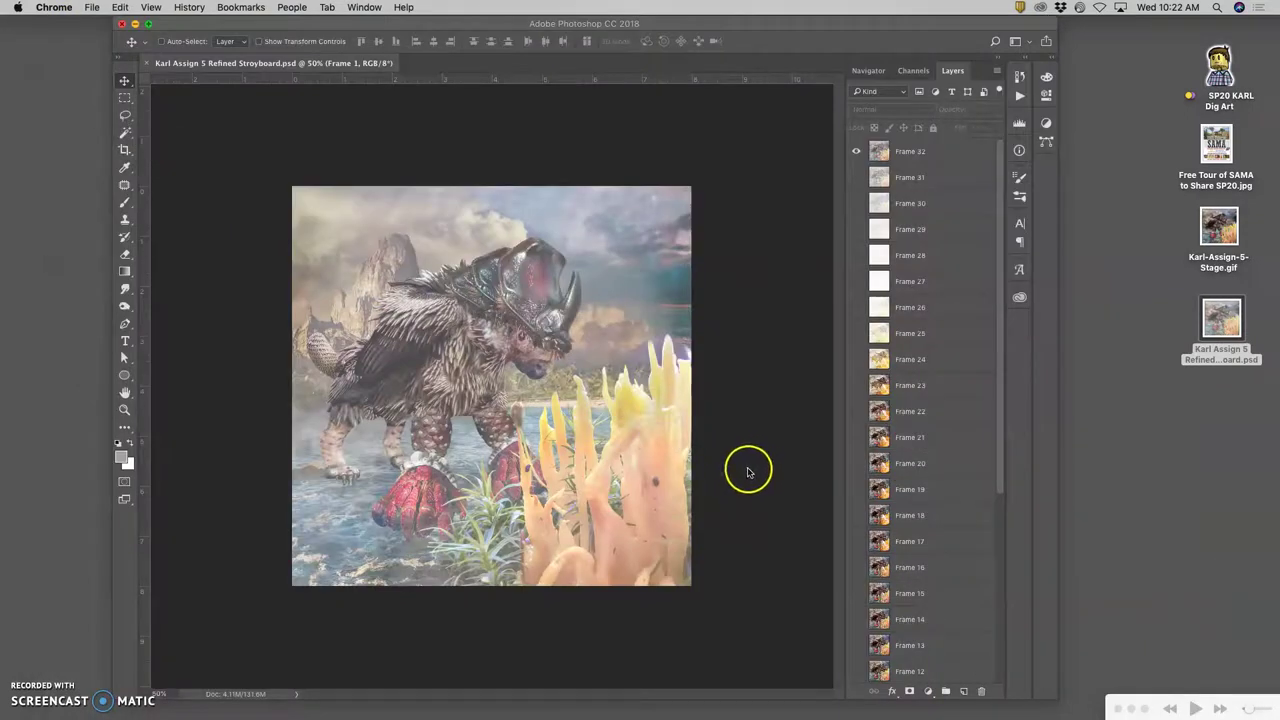
- Look through the flattened frame layers and move the Photoshop window aside
click(900, 490)
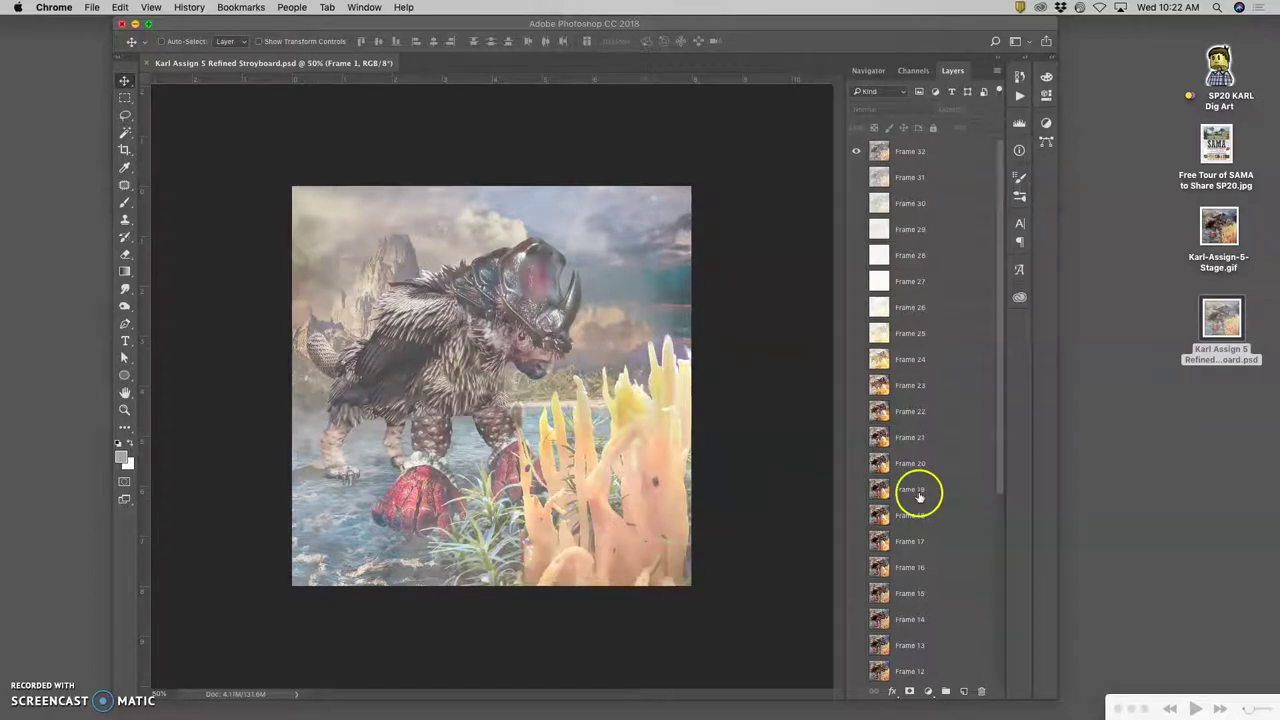
scroll(891, 491, down, 5)
scroll(918, 498, up, 5)
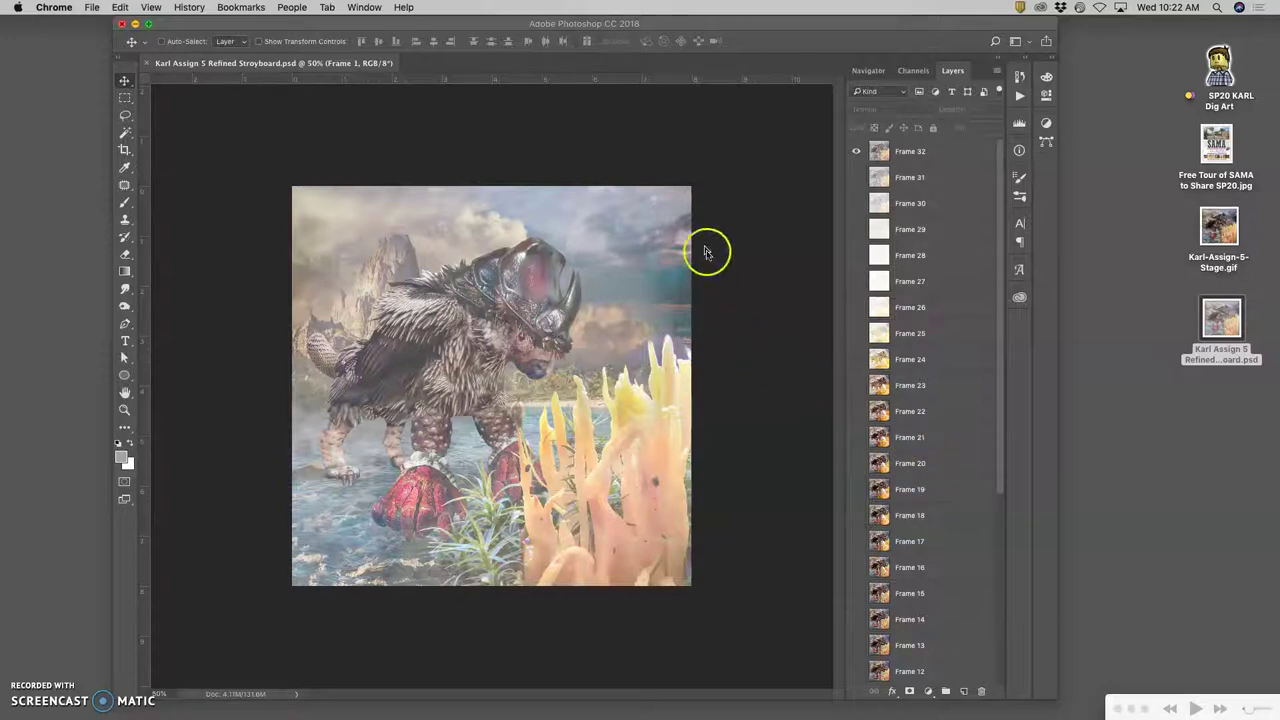
click(600, 23)
drag(609, 27, 760, 27)
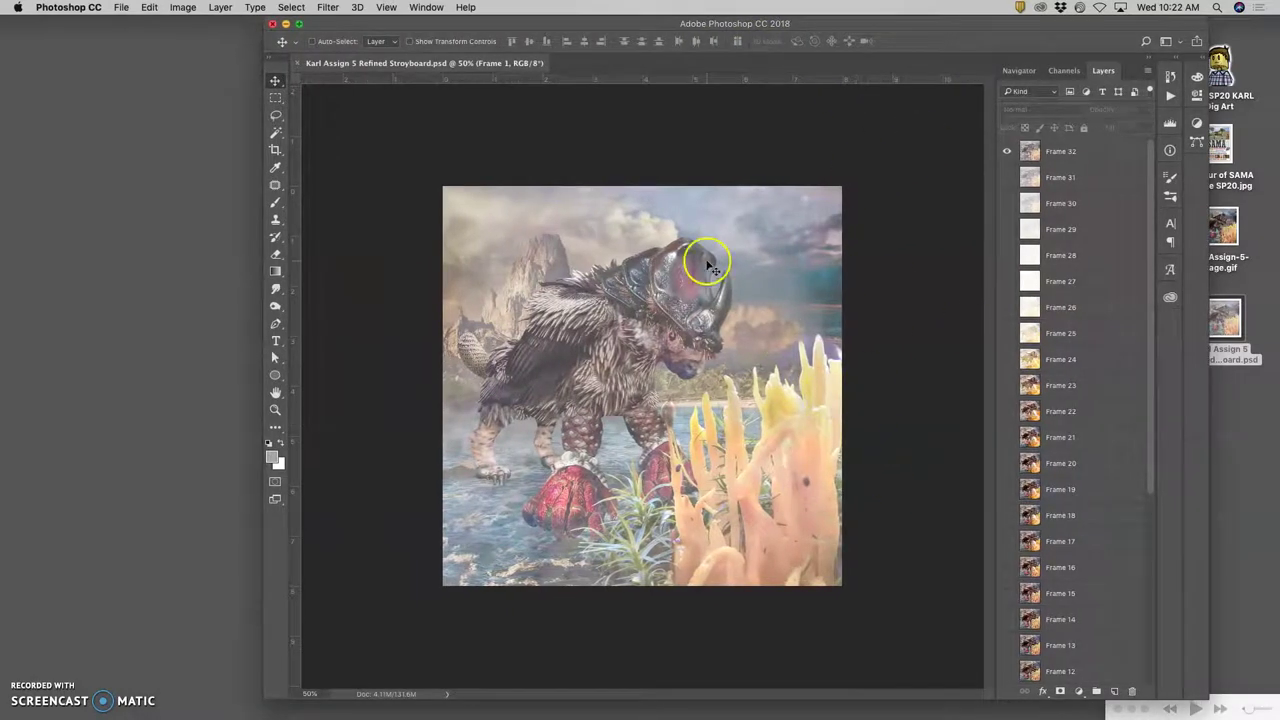
- Switch to Chrome, return from the stage sheet to the album's GIF example page, and minimize the browser
mouse_move(720, 712)
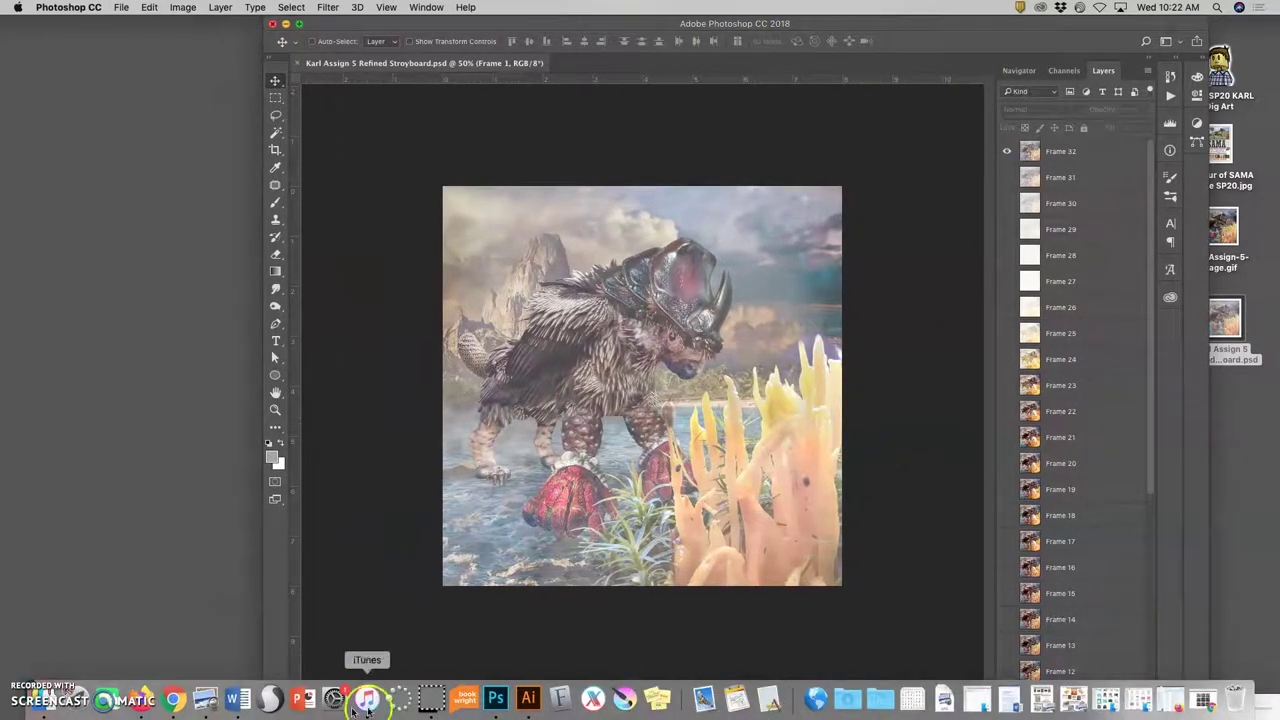
click(175, 698)
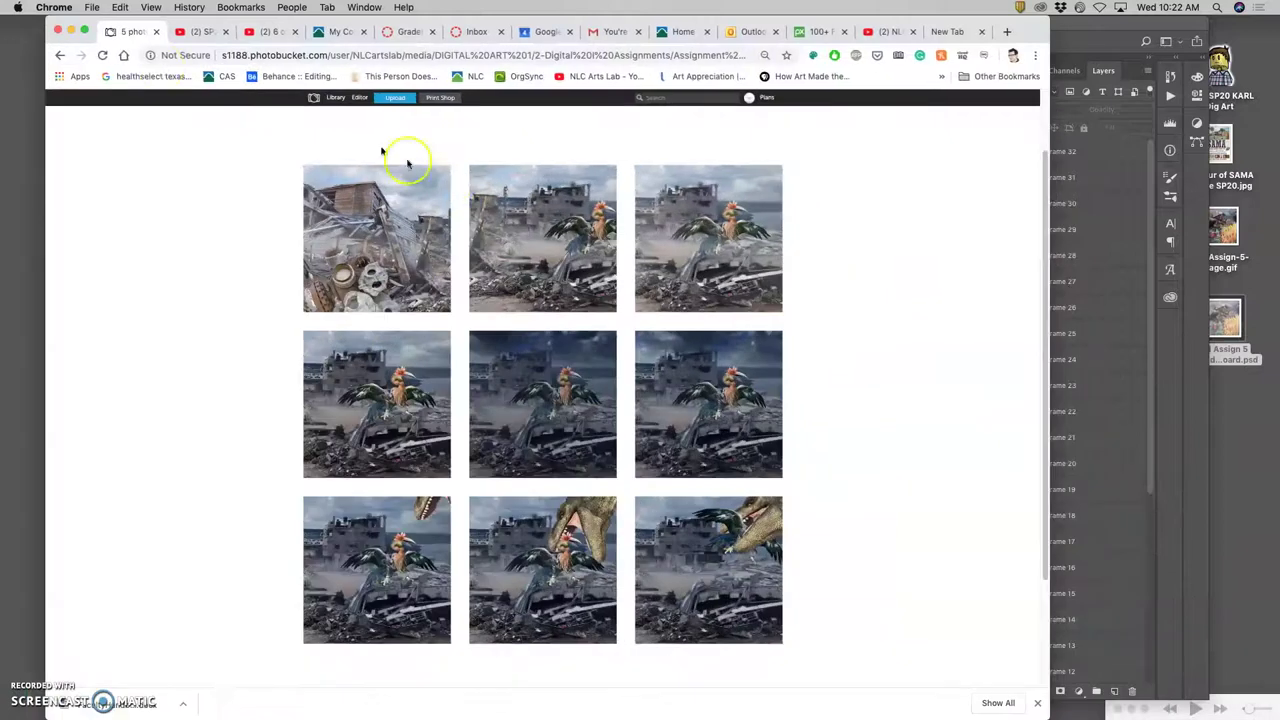
click(60, 55)
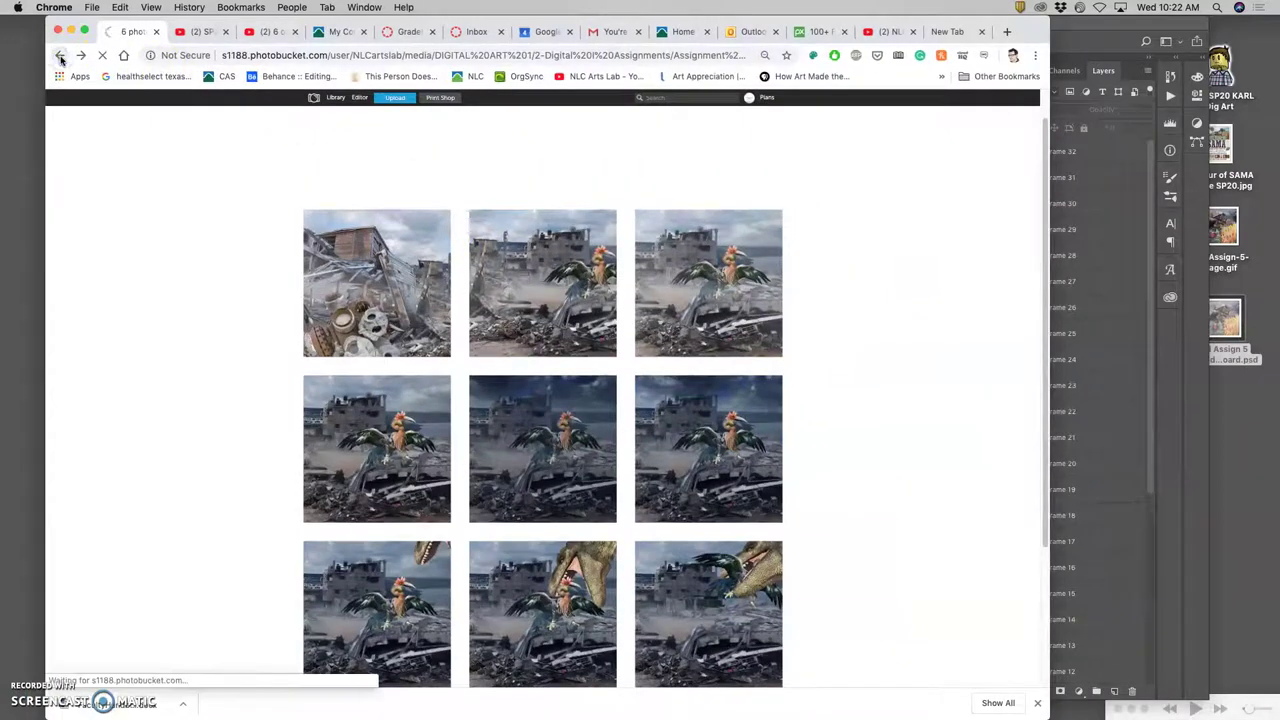
click(60, 56)
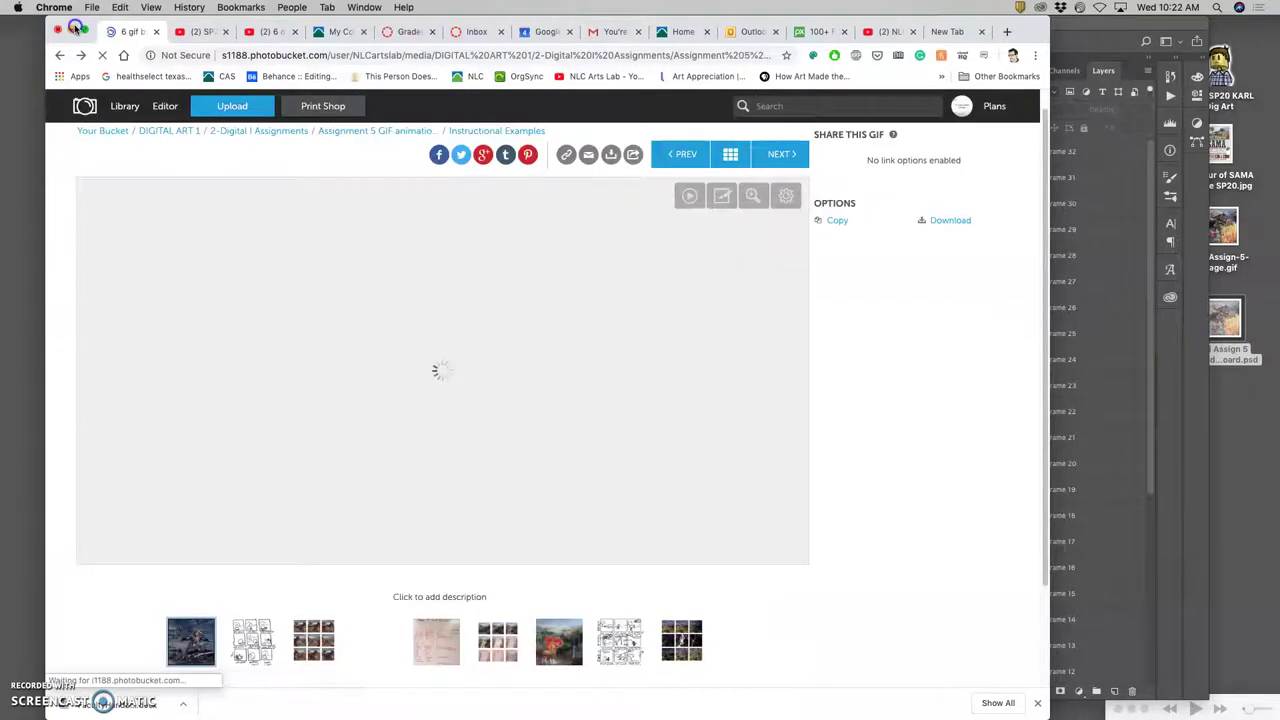
key(super+m)
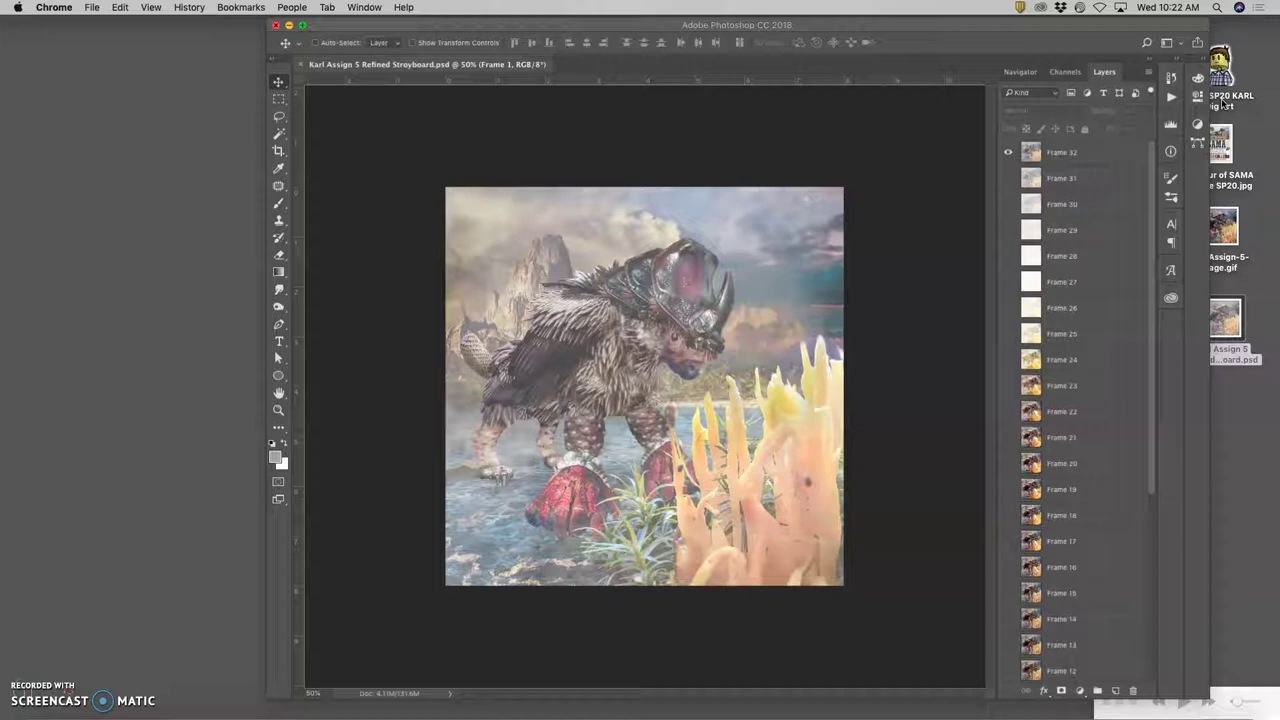
- Switch to Finder, go up from ASSETS to the Assignment #5 Animation folder, and select the storyboard sketch file
key(ctrl+Up)
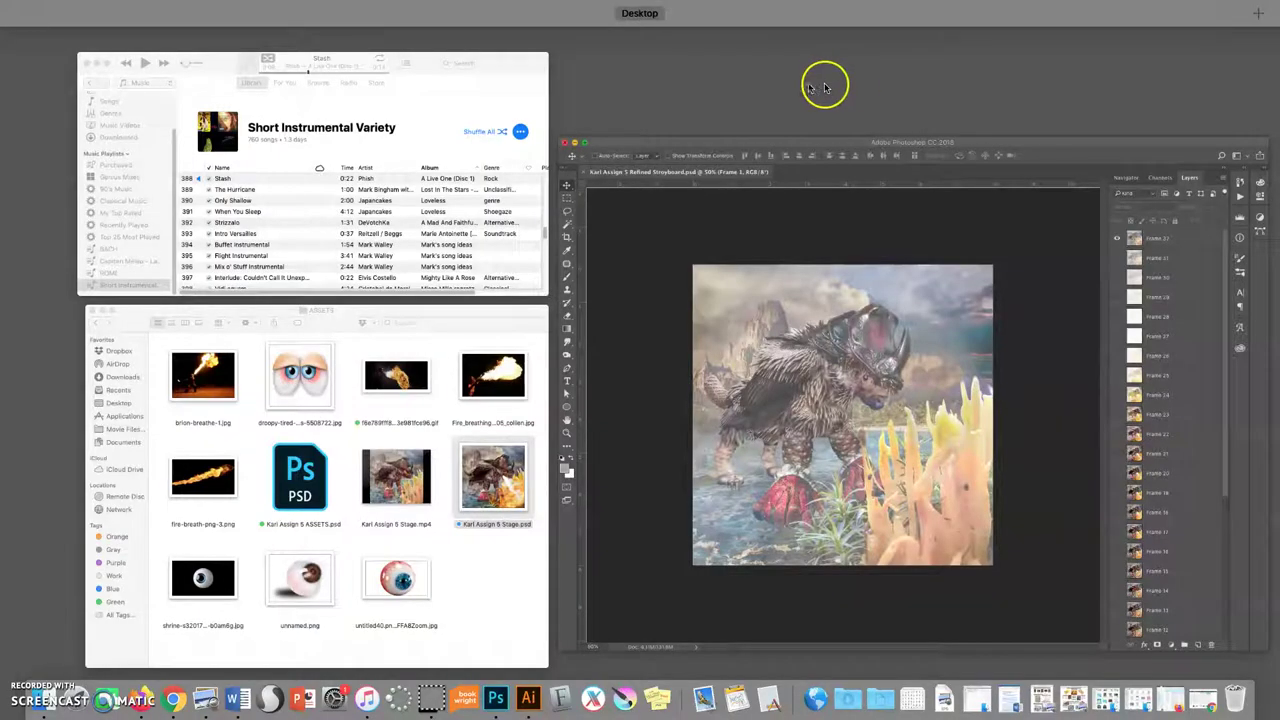
click(376, 414)
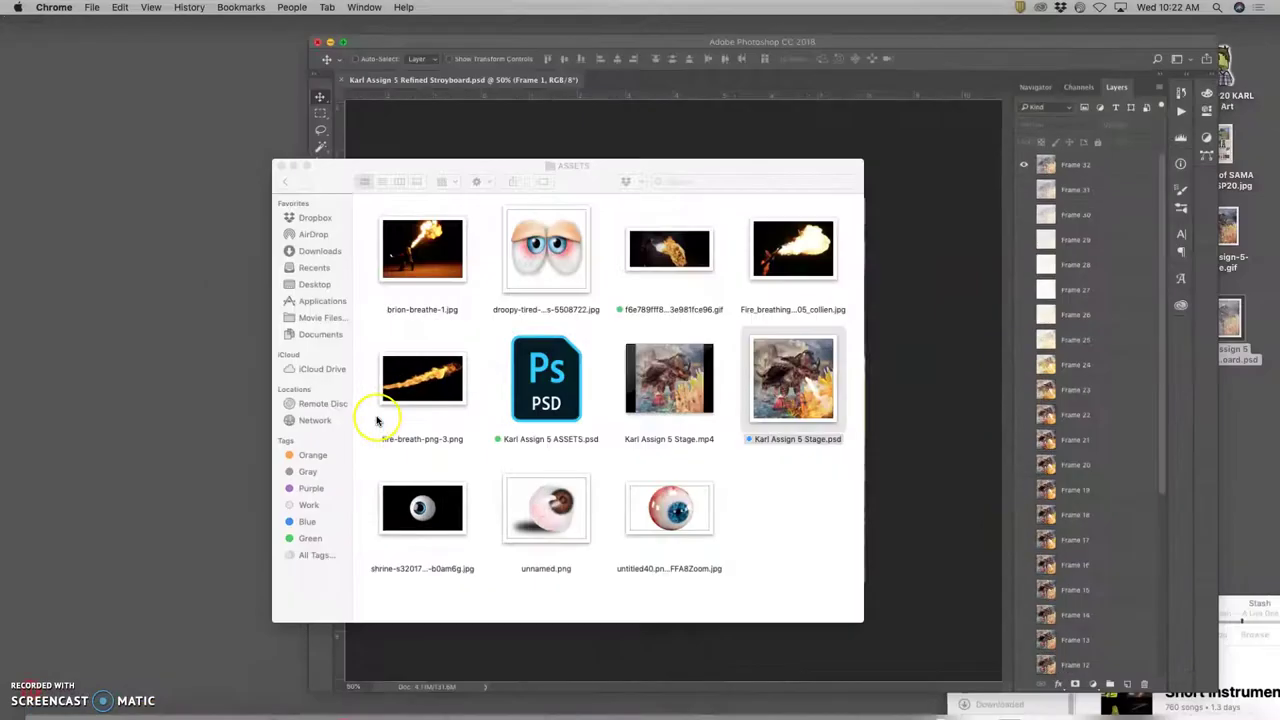
click(316, 157)
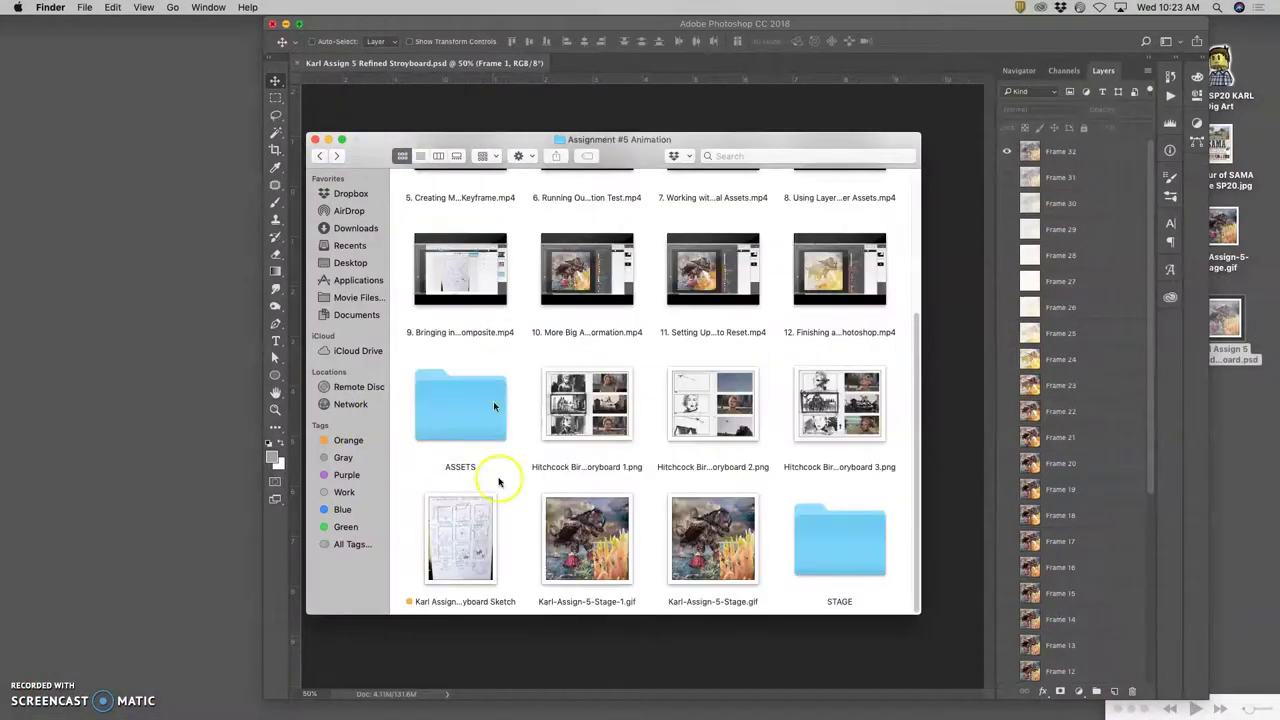
click(455, 541)
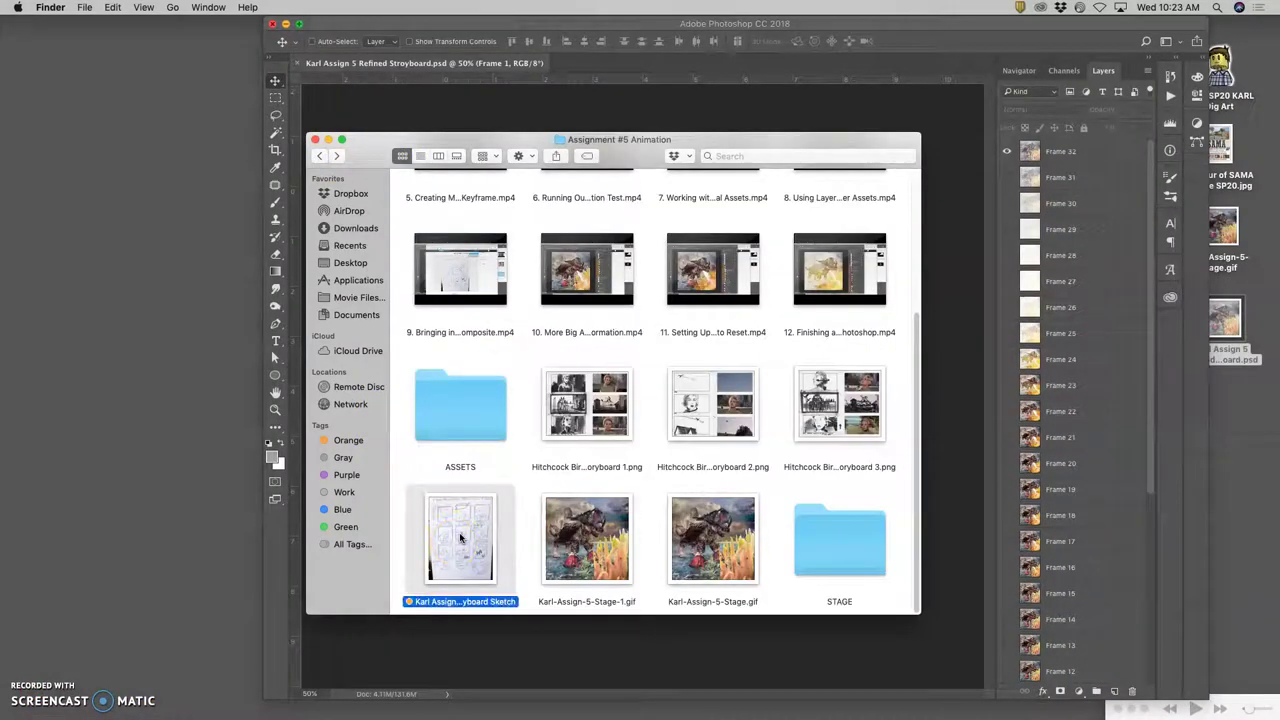
- Open the storyboard sketch in Preview, move it beside the frame document, and switch back to Photoshop
double_click(460, 538)
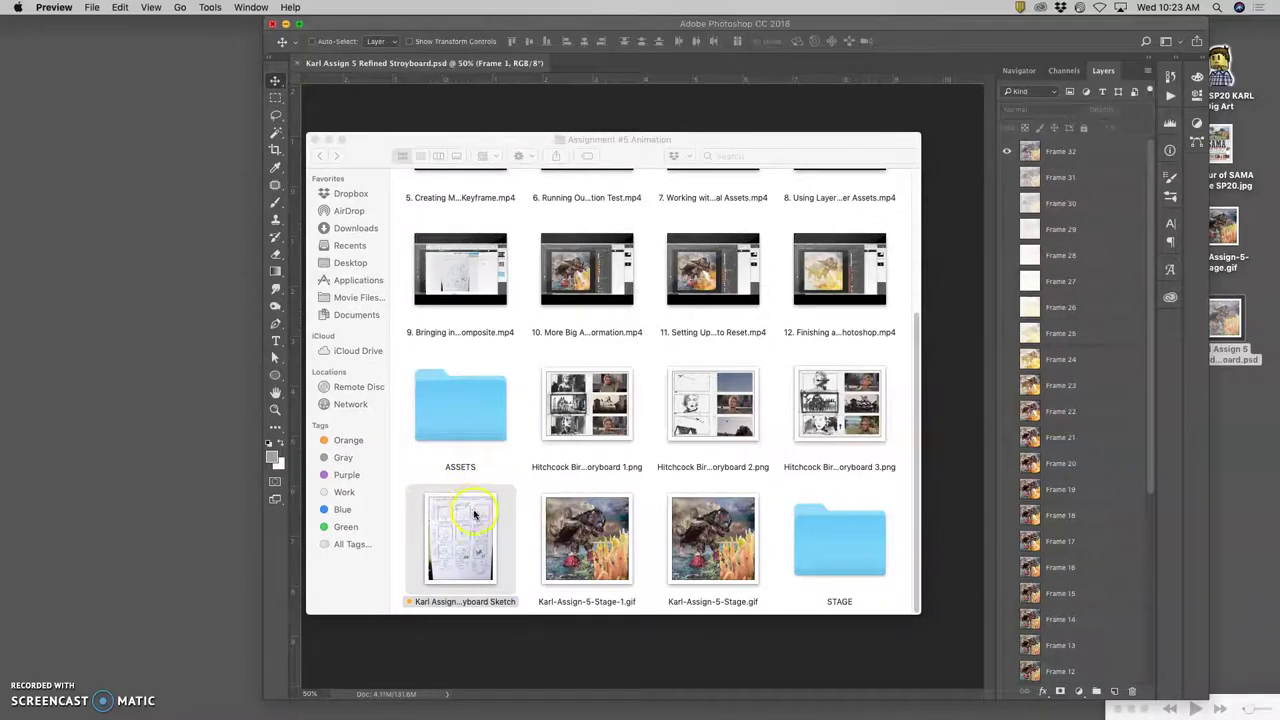
mouse_move(430, 175)
mouse_down()
mouse_move(392, 172)
mouse_move(327, 42)
mouse_up()
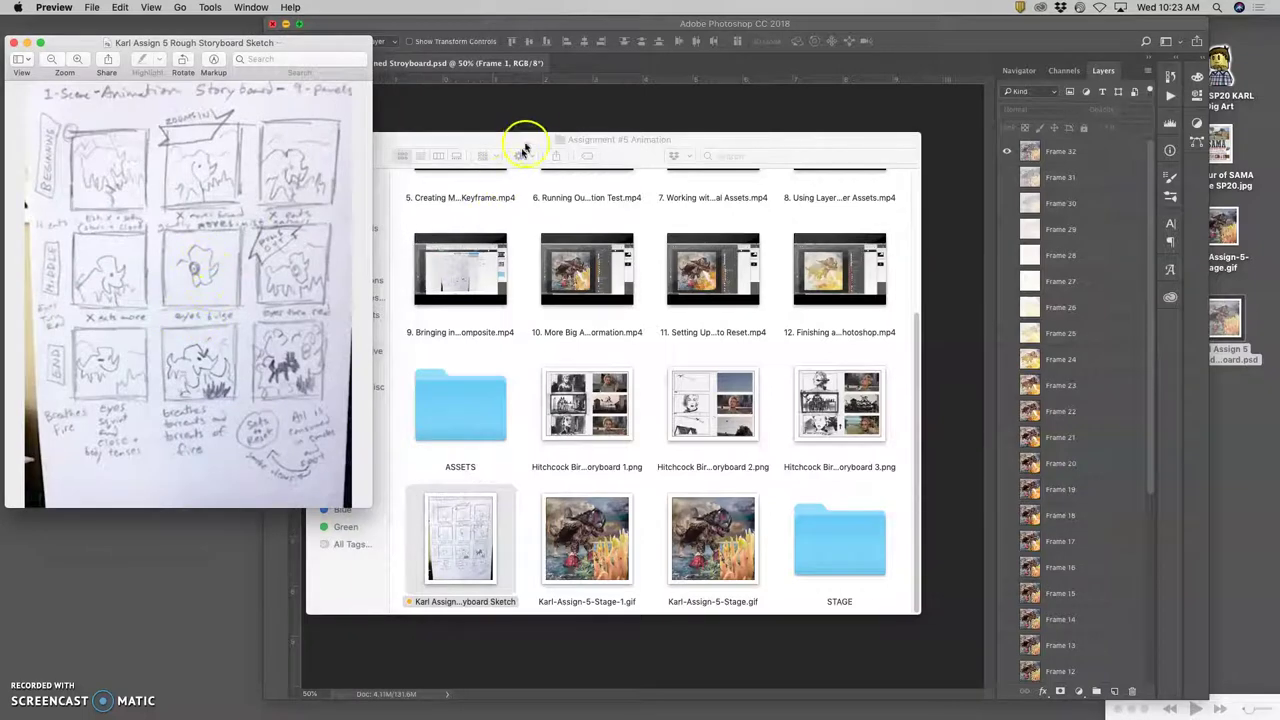
click(528, 105)
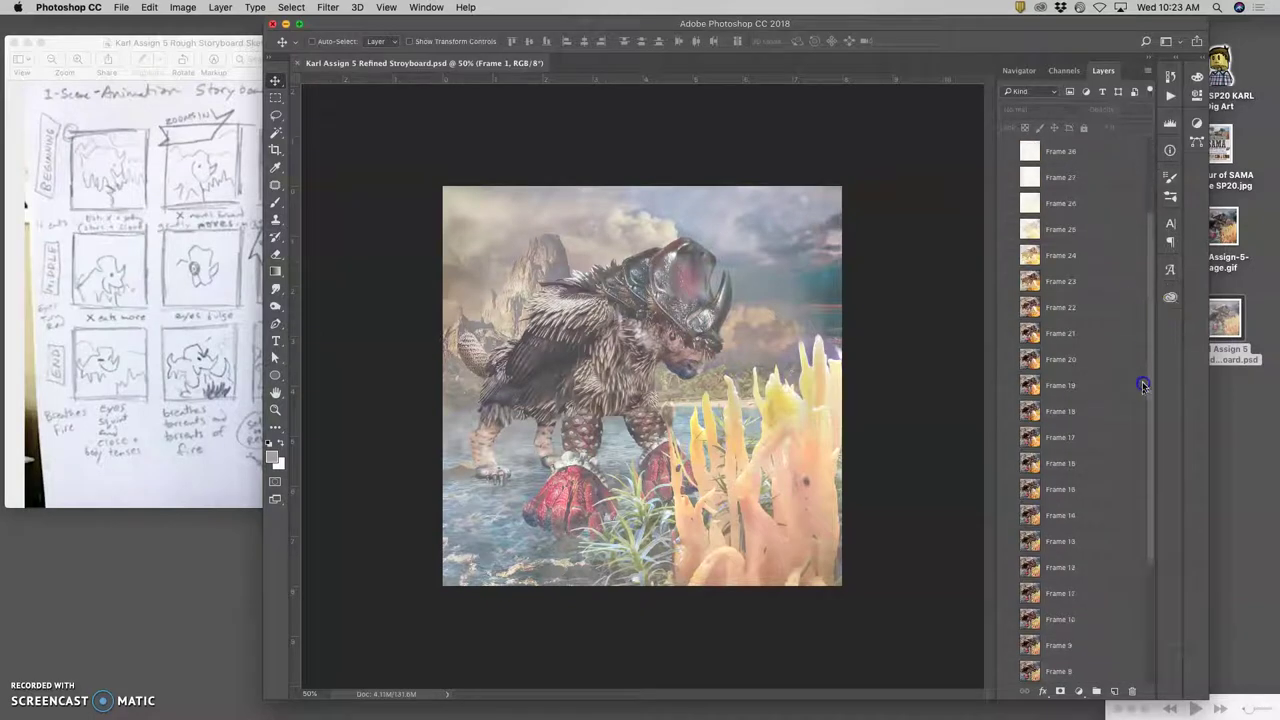
- Hide the Frame 32 layer and check the Frame 16 image by showing it and hiding it again
click(1008, 151)
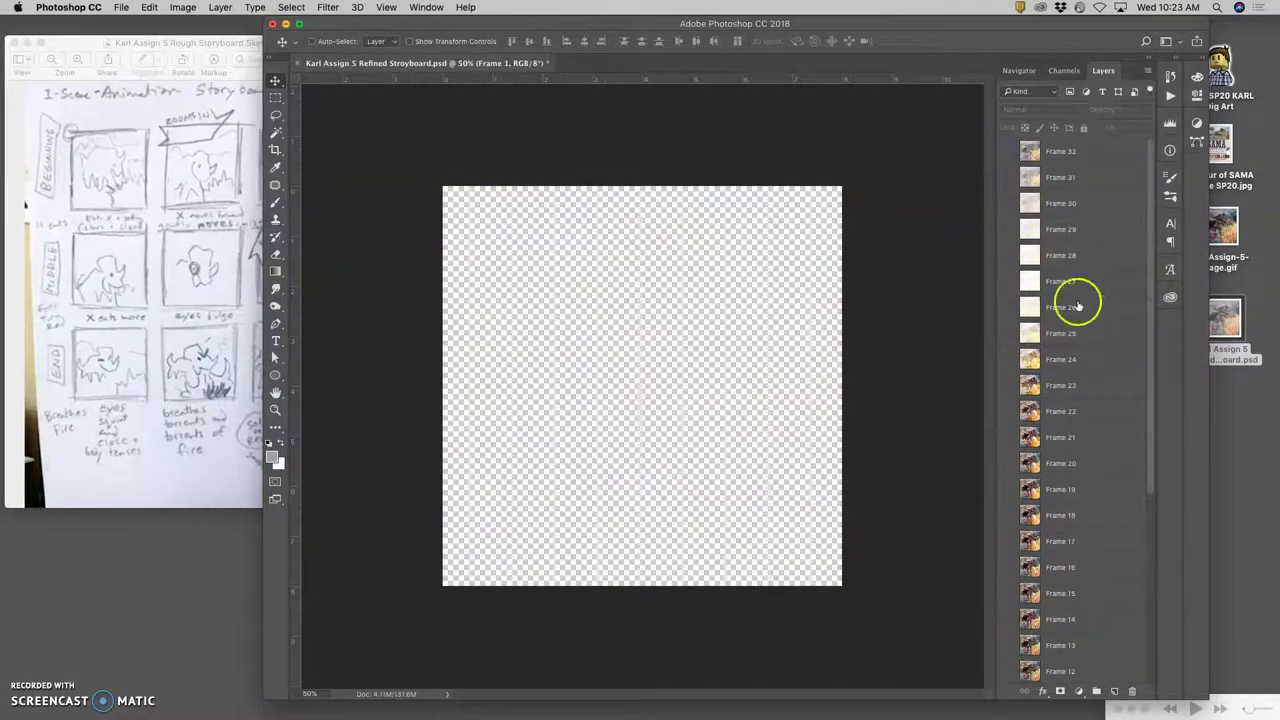
drag(1150, 398, 1145, 450)
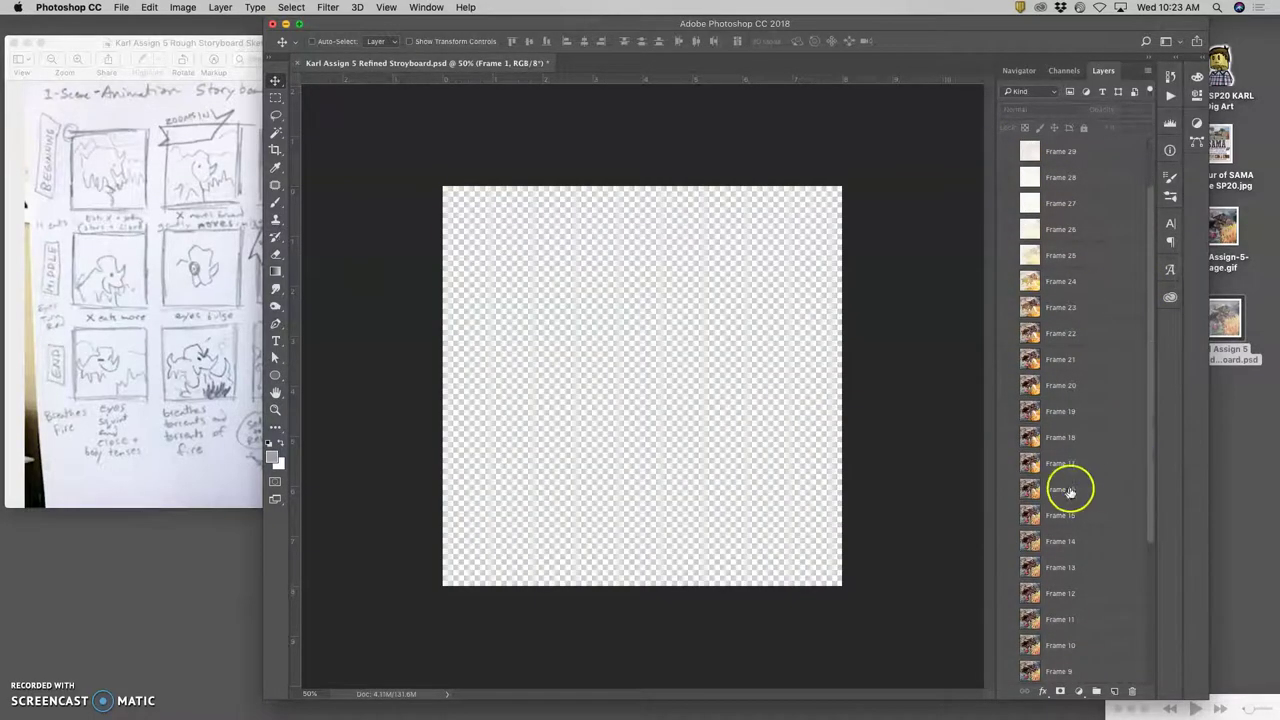
click(1008, 489)
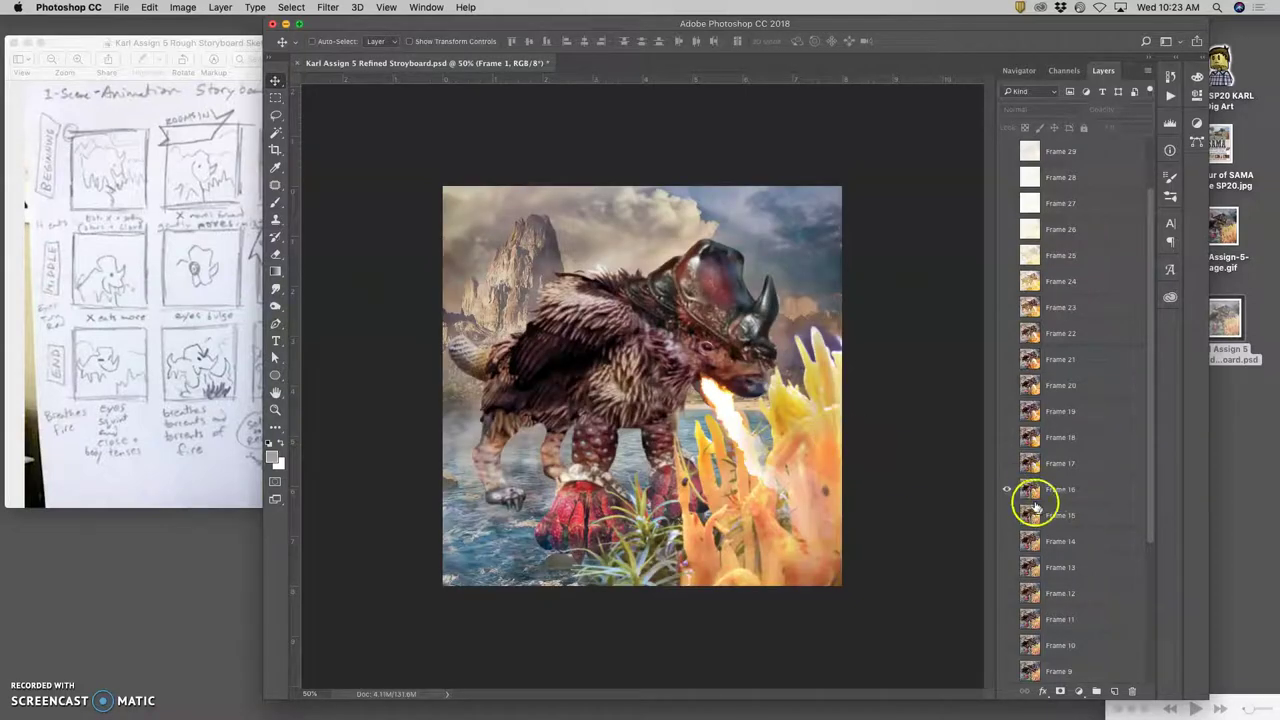
click(1006, 489)
- Show frames from Frame 4 up to Frame 13 one after another to examine the eye for the storyboard's eye-bulge panel
scroll(1030, 605, down, 1)
scroll(1030, 605, down, 4)
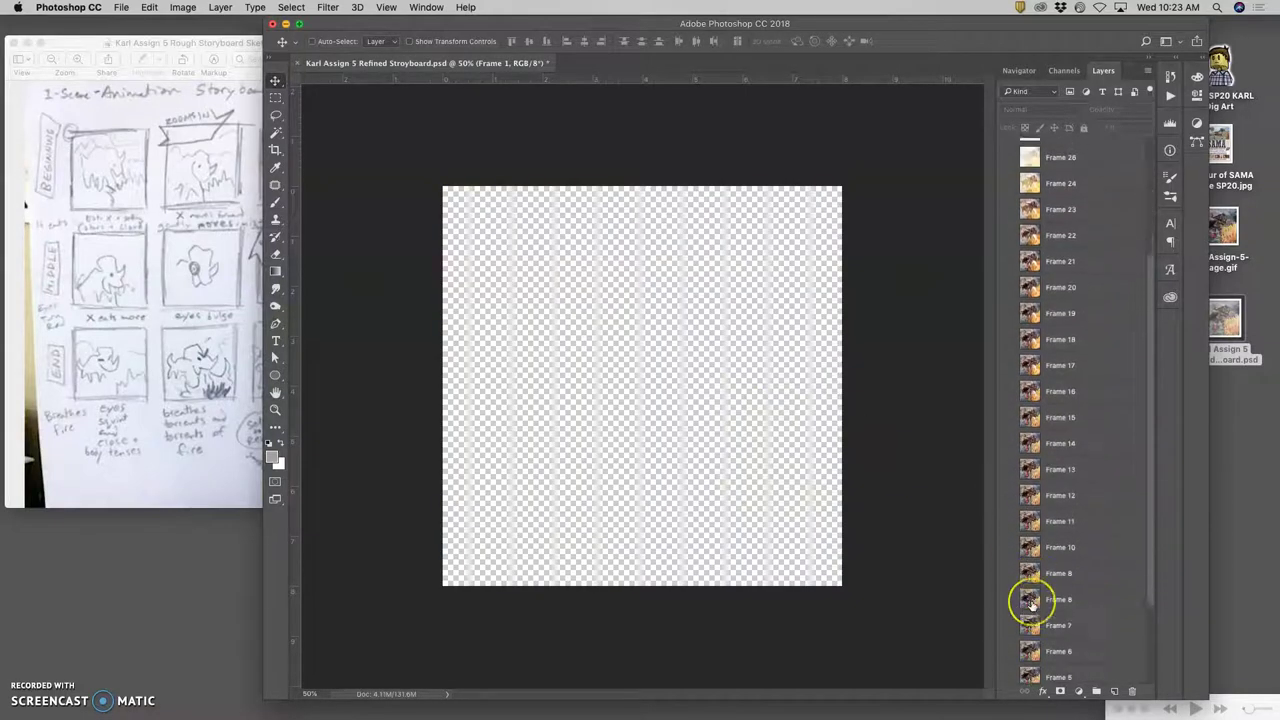
scroll(1031, 607, down, 3)
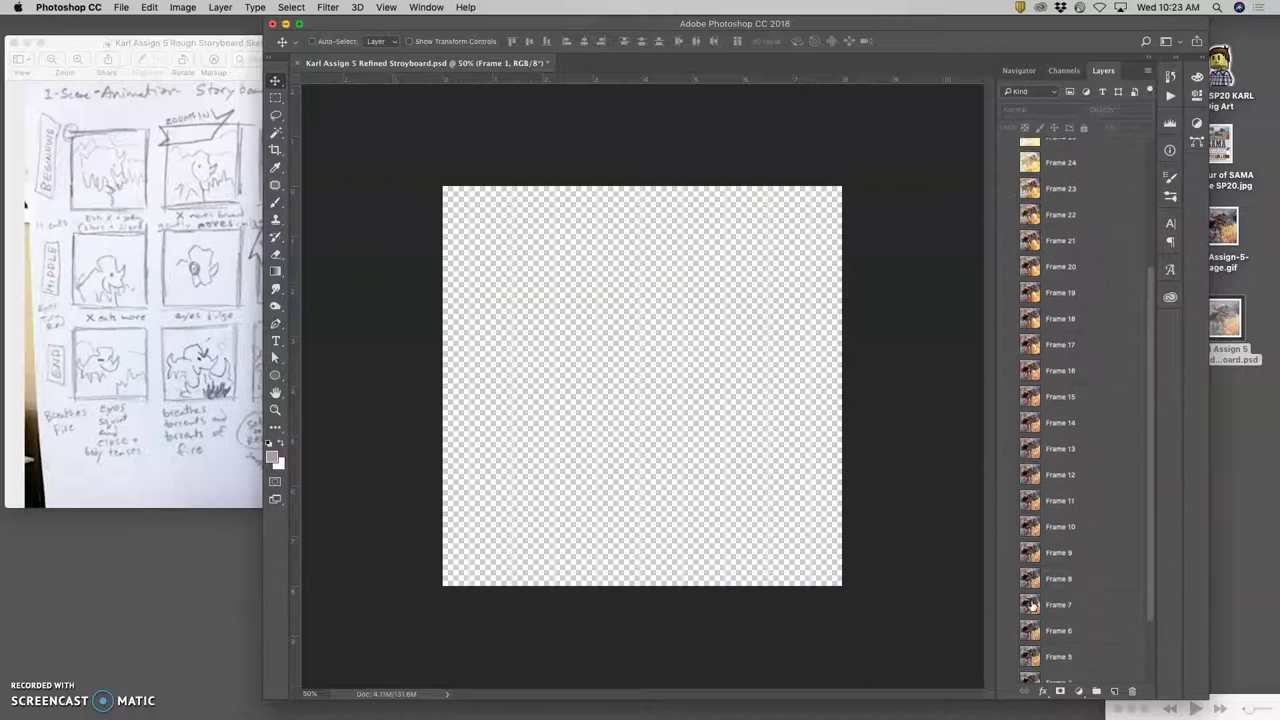
click(1008, 594)
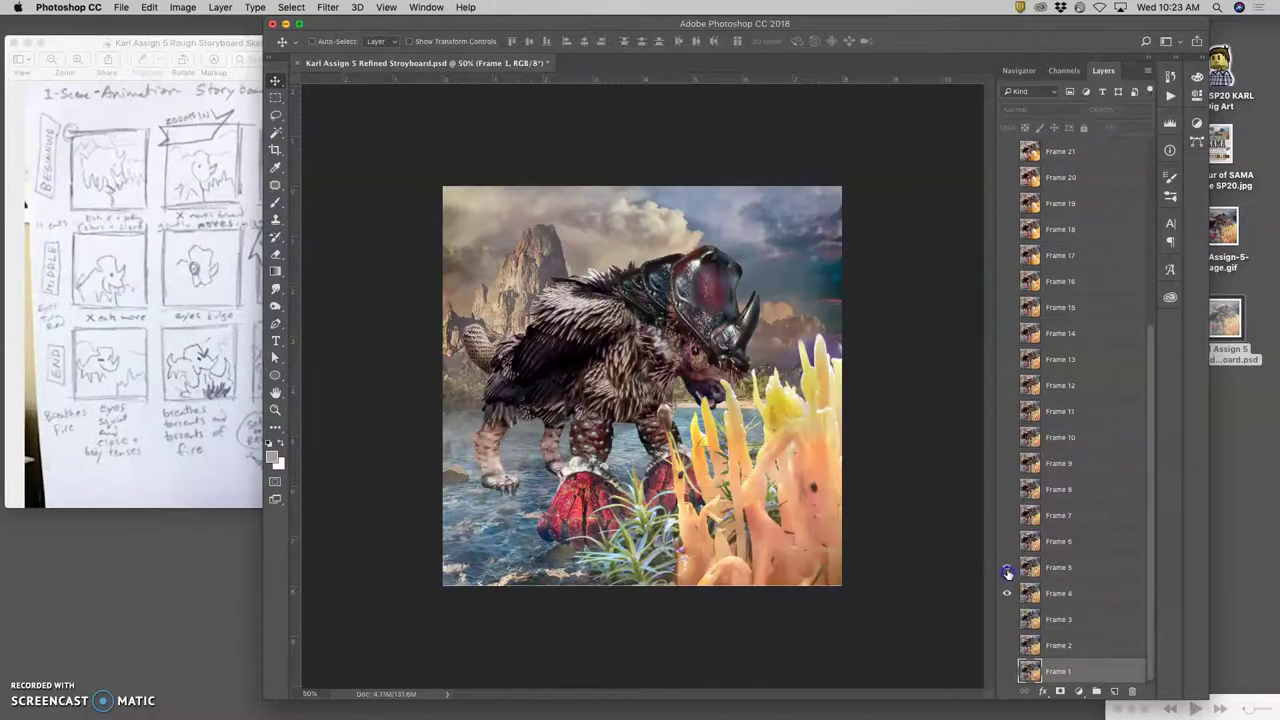
click(1007, 567)
click(1007, 541)
click(1007, 489)
click(1007, 437)
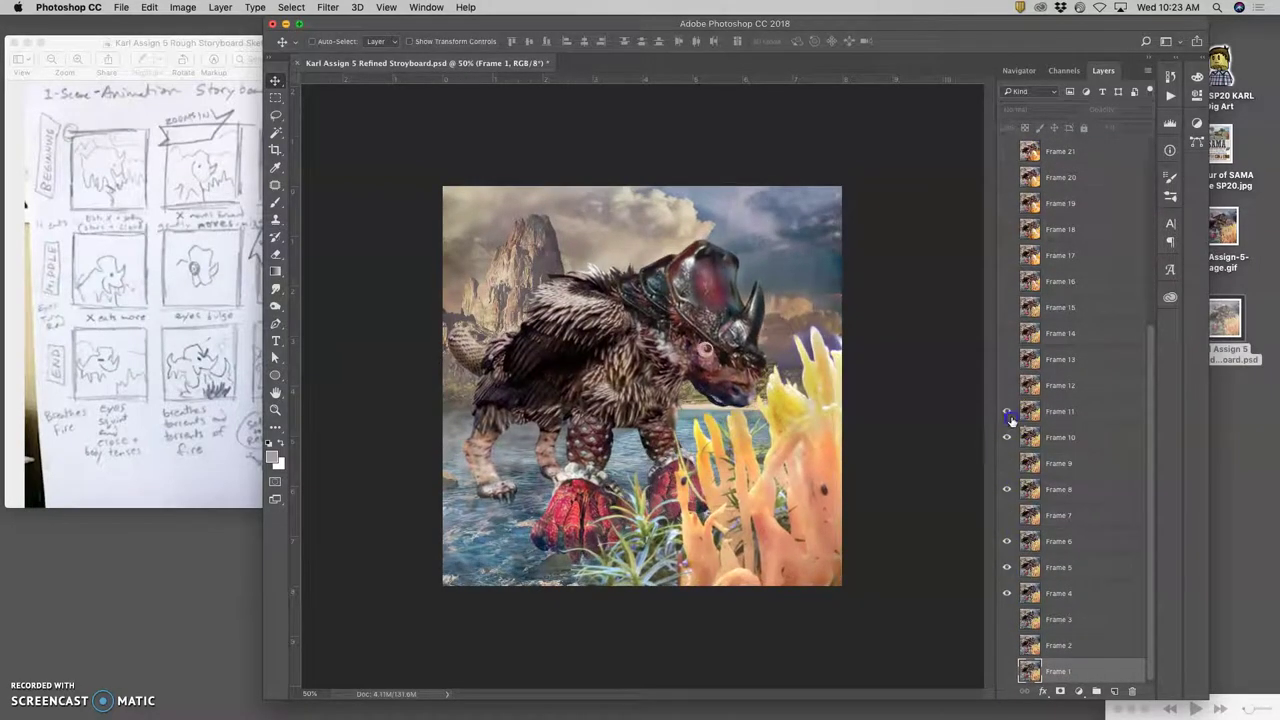
click(1007, 411)
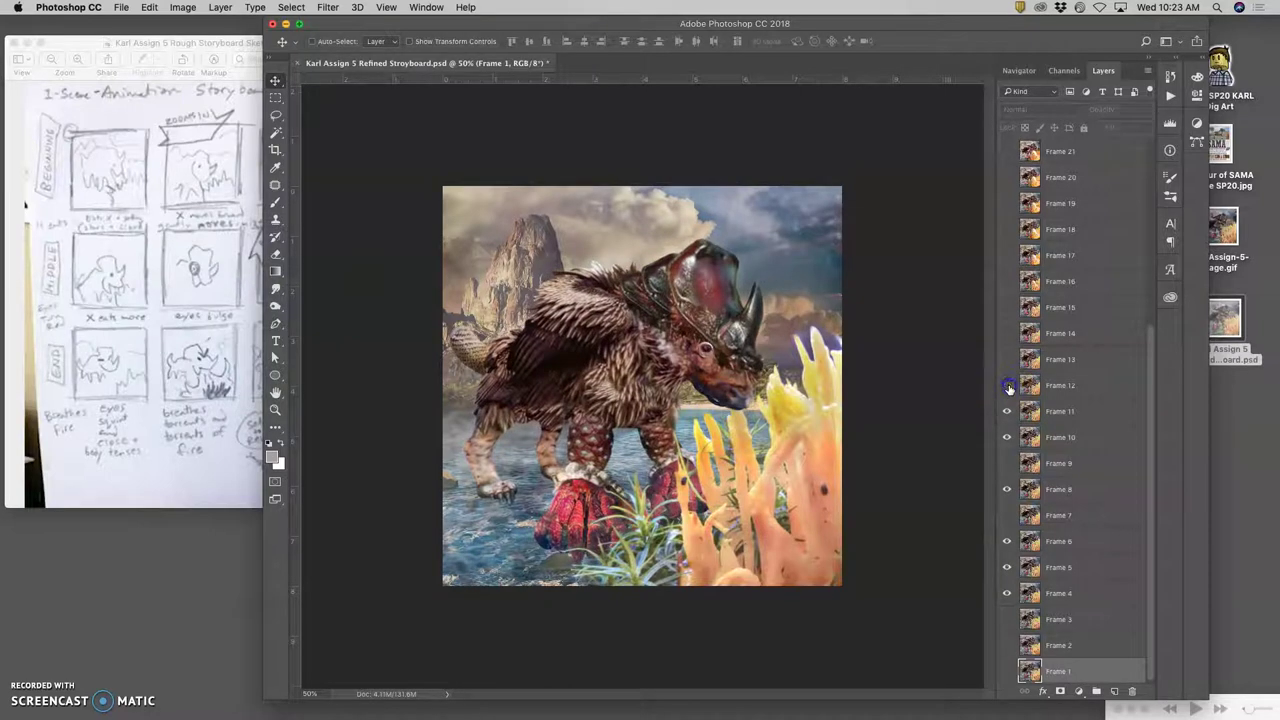
click(1008, 386)
click(1007, 360)
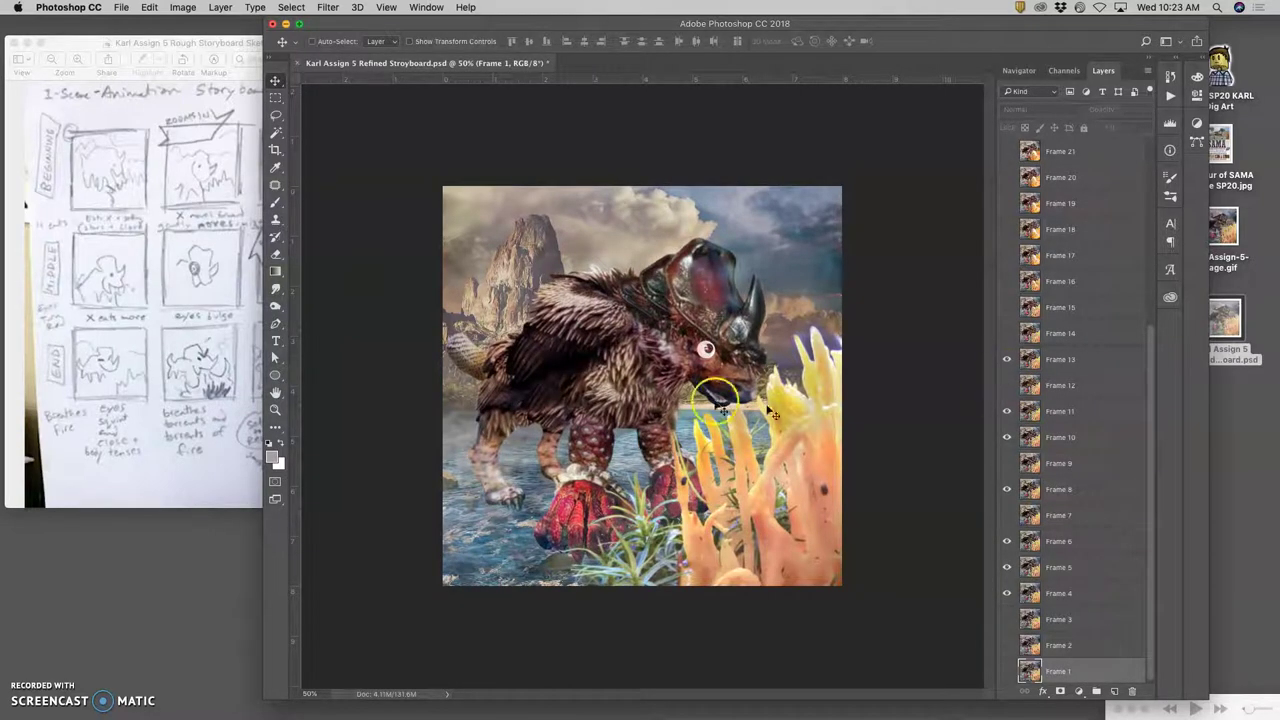
- Label the Frame 13 layer green and hide the other visible frame layers below it
right_click(1016, 369)
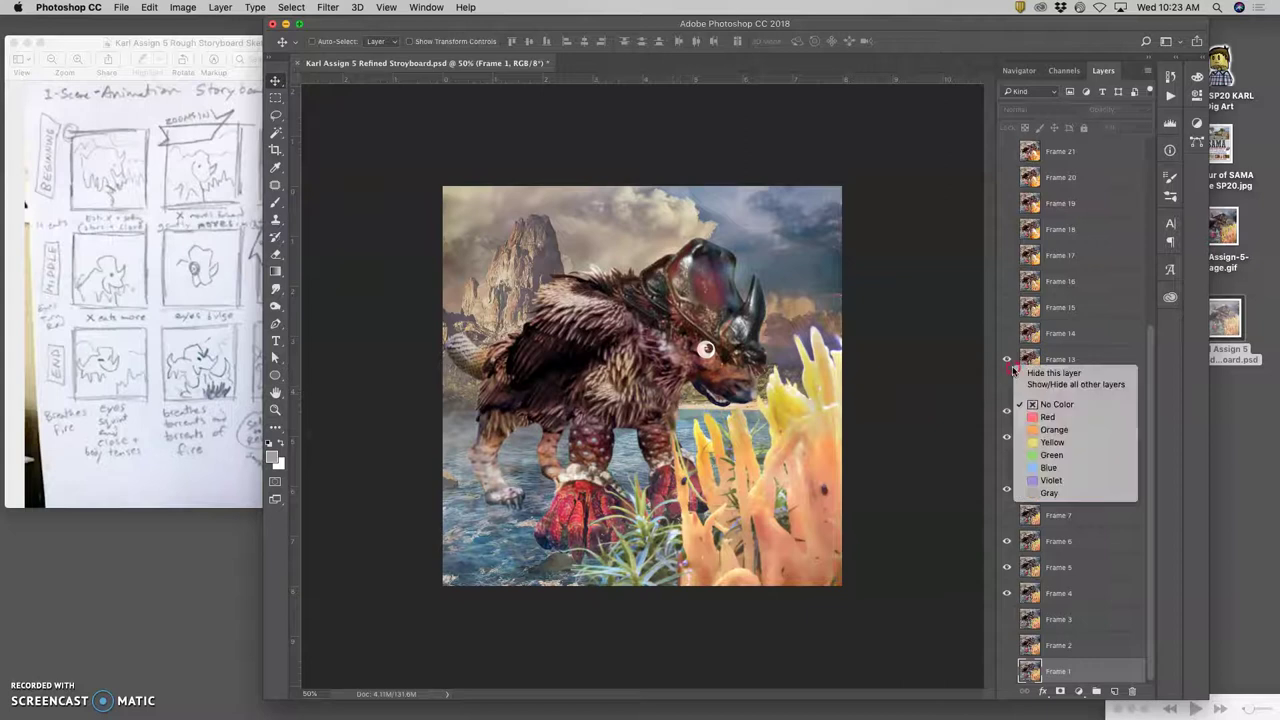
click(1023, 372)
click(1007, 411)
click(1007, 437)
click(1007, 489)
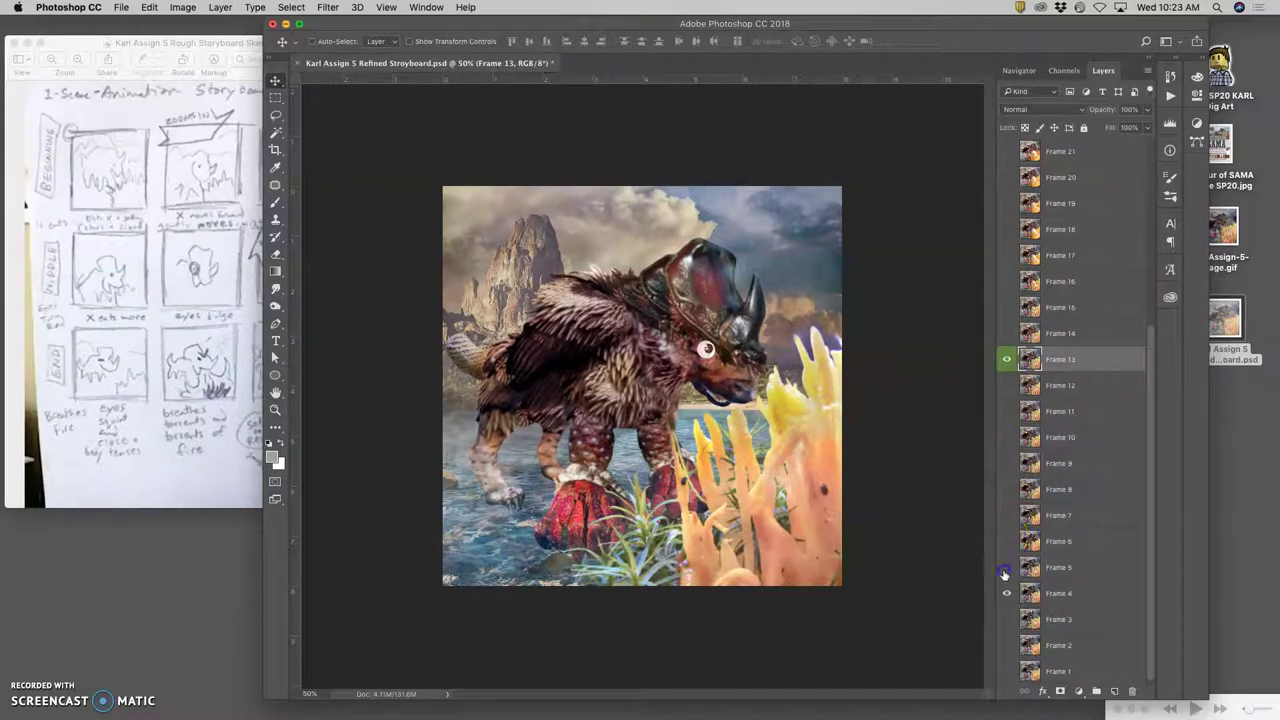
- Place two horizontal and two vertical guides along the four edges of the image
click(778, 424)
drag(297, 114, 443, 134)
drag(626, 78, 612, 188)
drag(660, 76, 658, 585)
drag(305, 411, 842, 451)
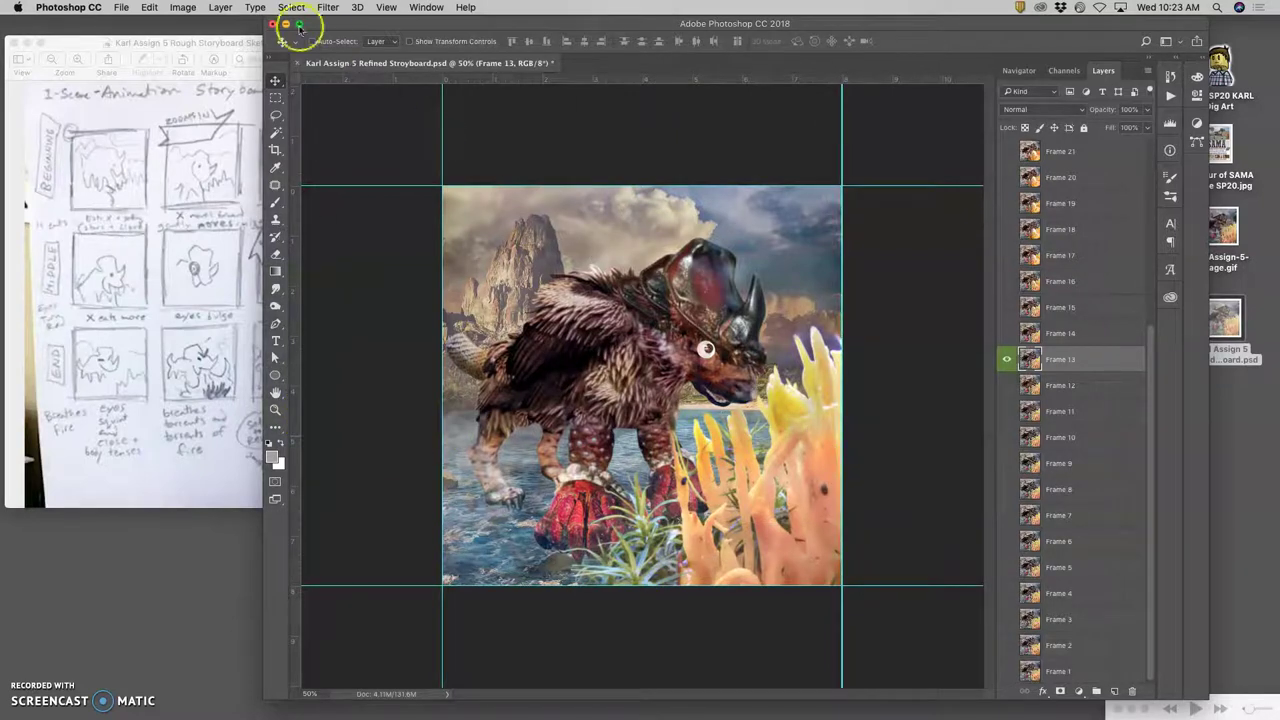
- Set the image width to 8 inches so that the frame is 8 by 8 inches
click(184, 8)
click(212, 110)
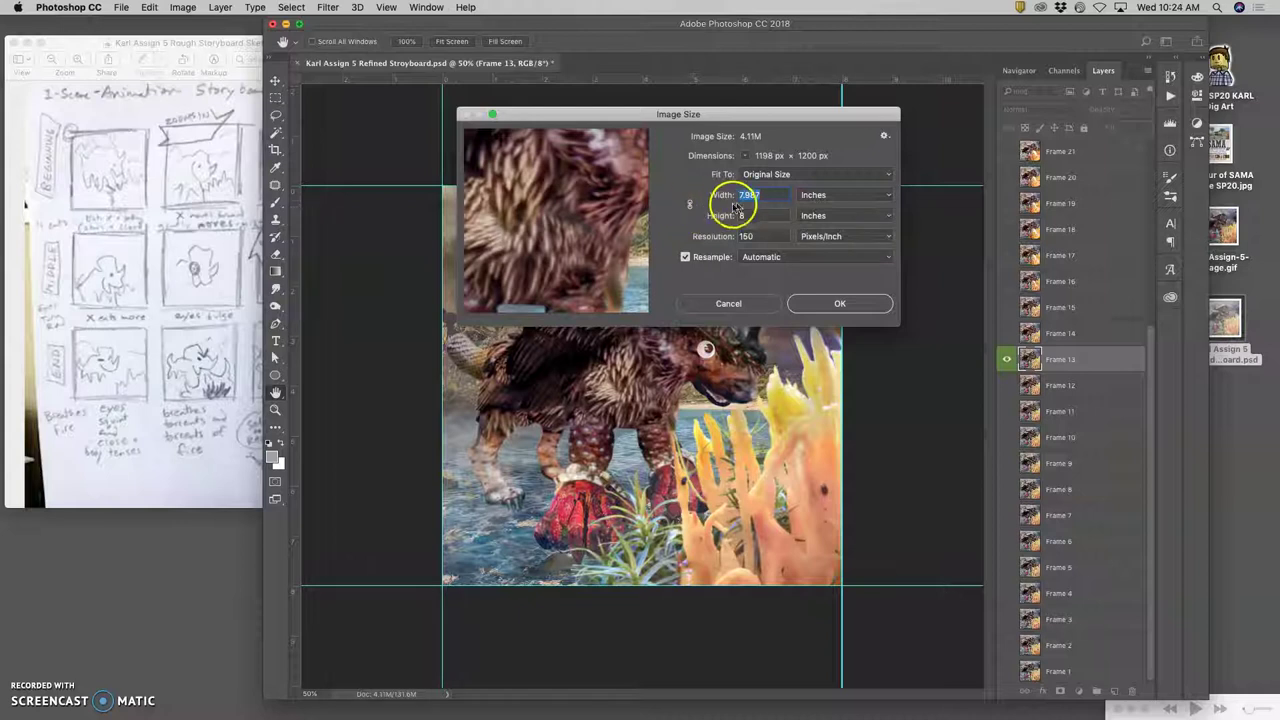
text(8)
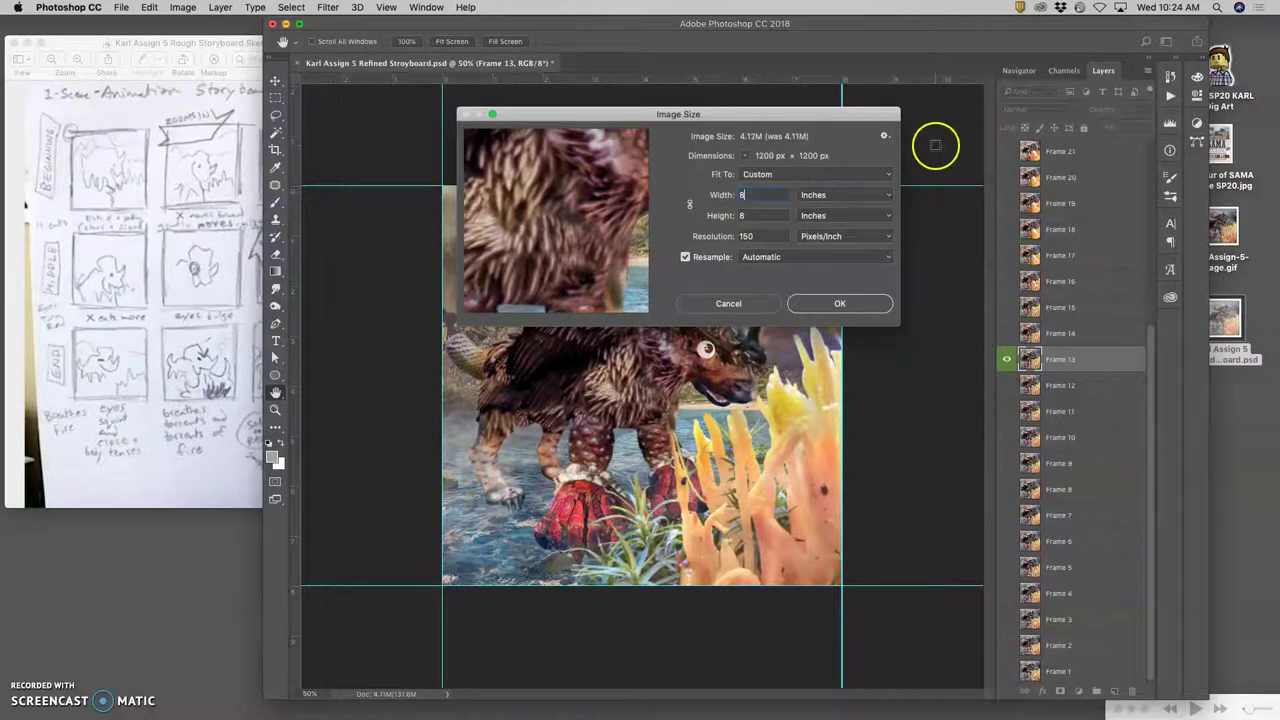
click(840, 304)
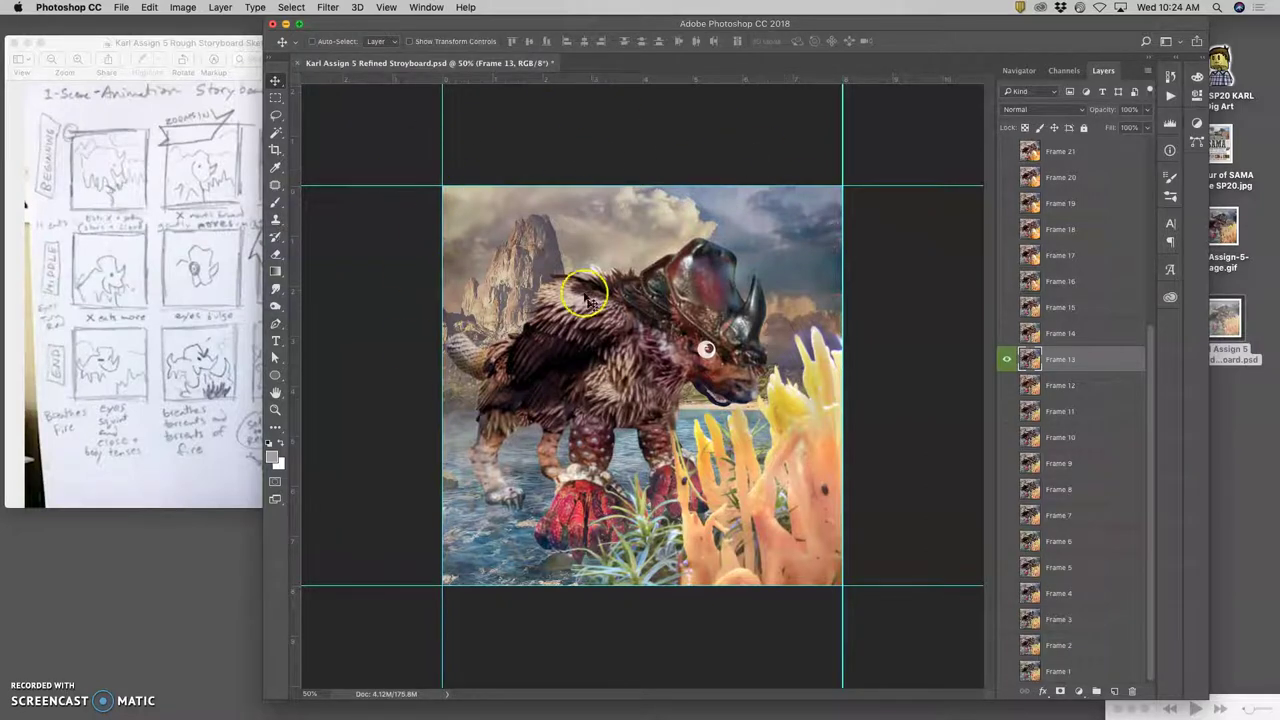
- Enlarge the canvas to 30 by 40 inches, keeping the image anchored in the centre
key(super+minus)
key(super+minus)
key(super+minus)
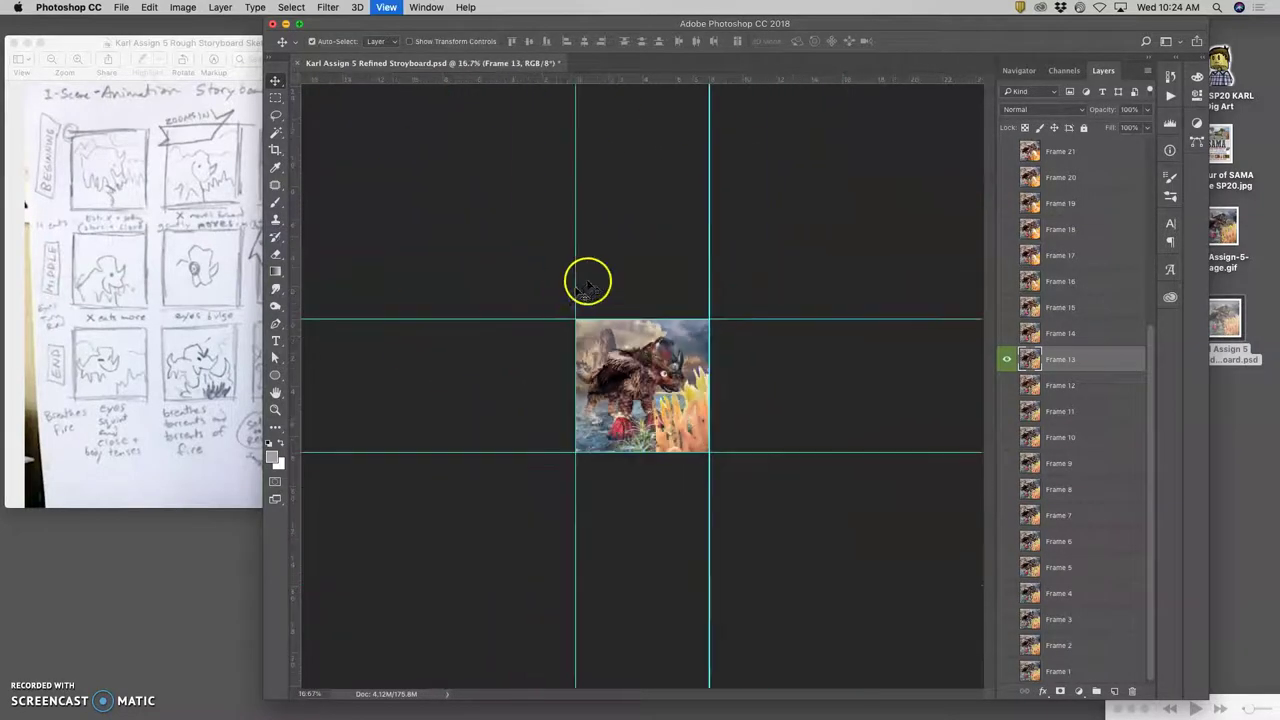
click(187, 7)
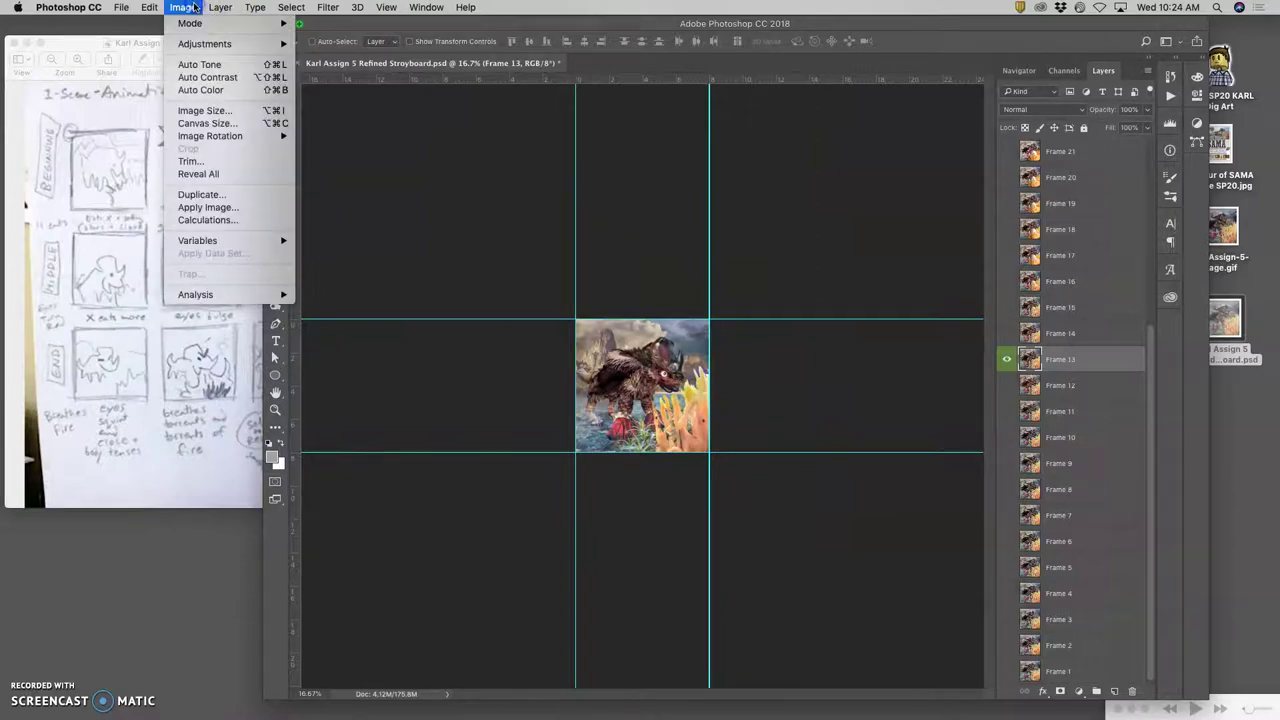
click(209, 123)
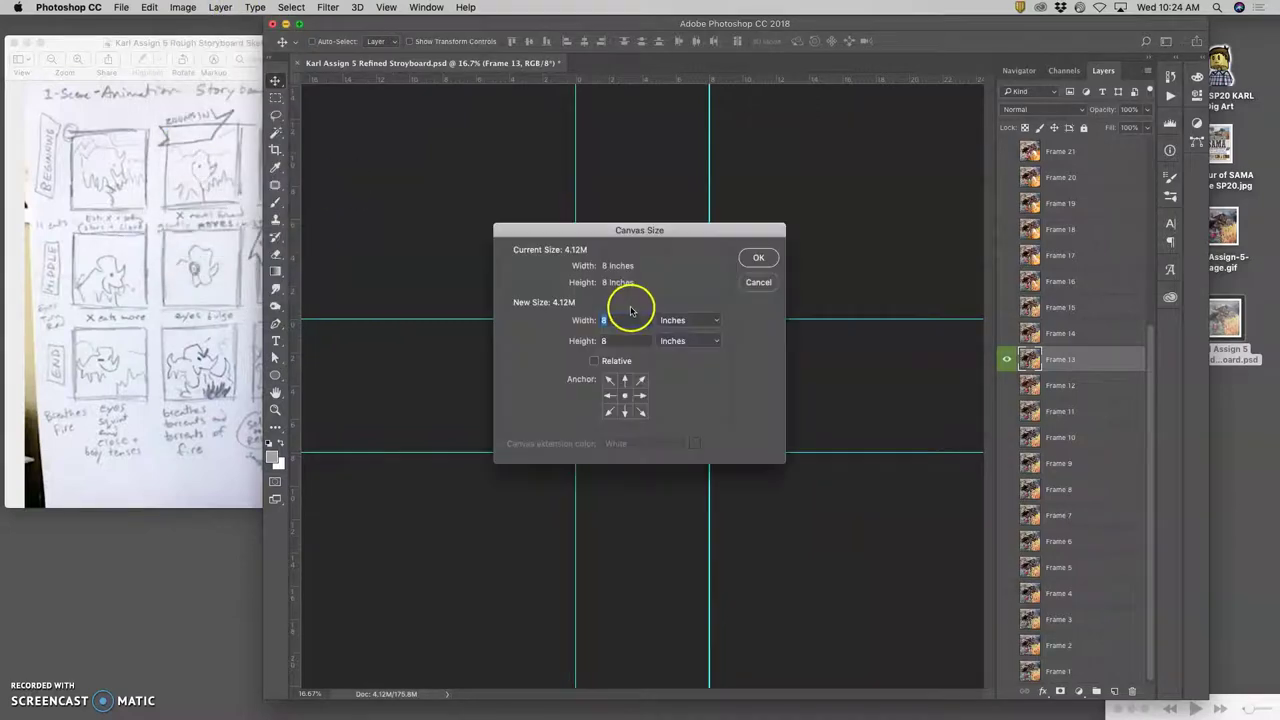
text(30)
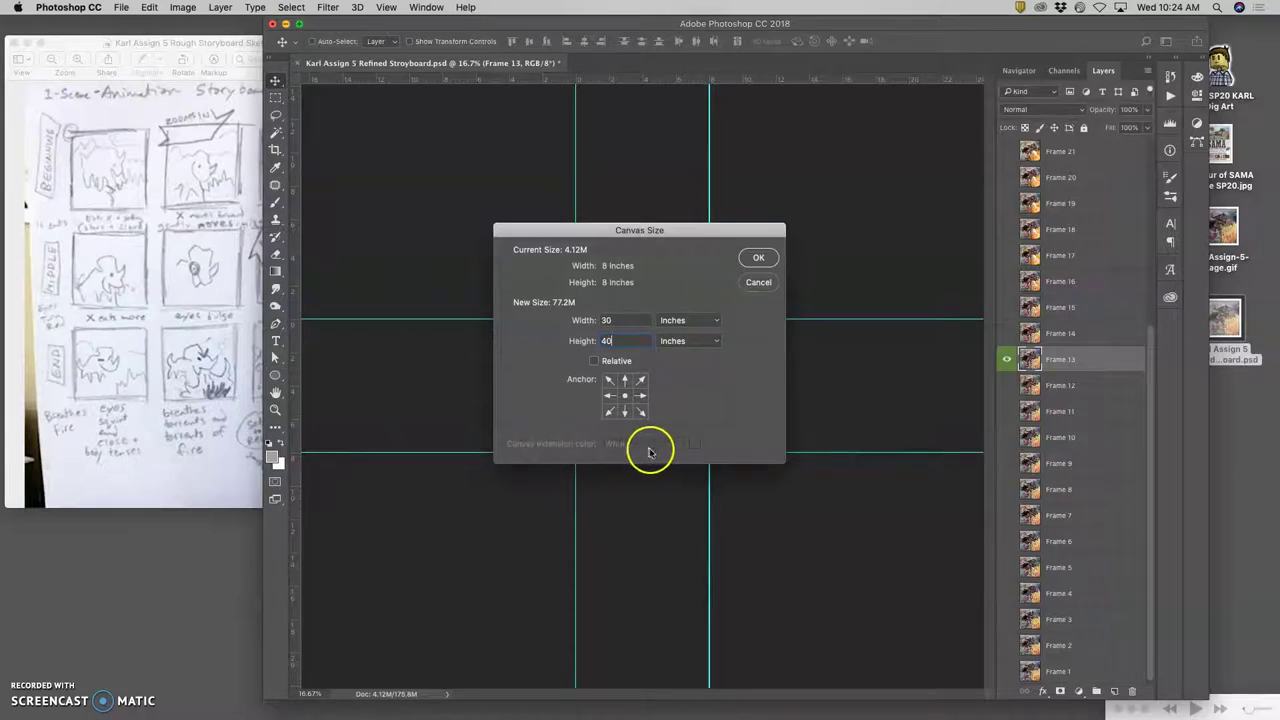
click(757, 259)
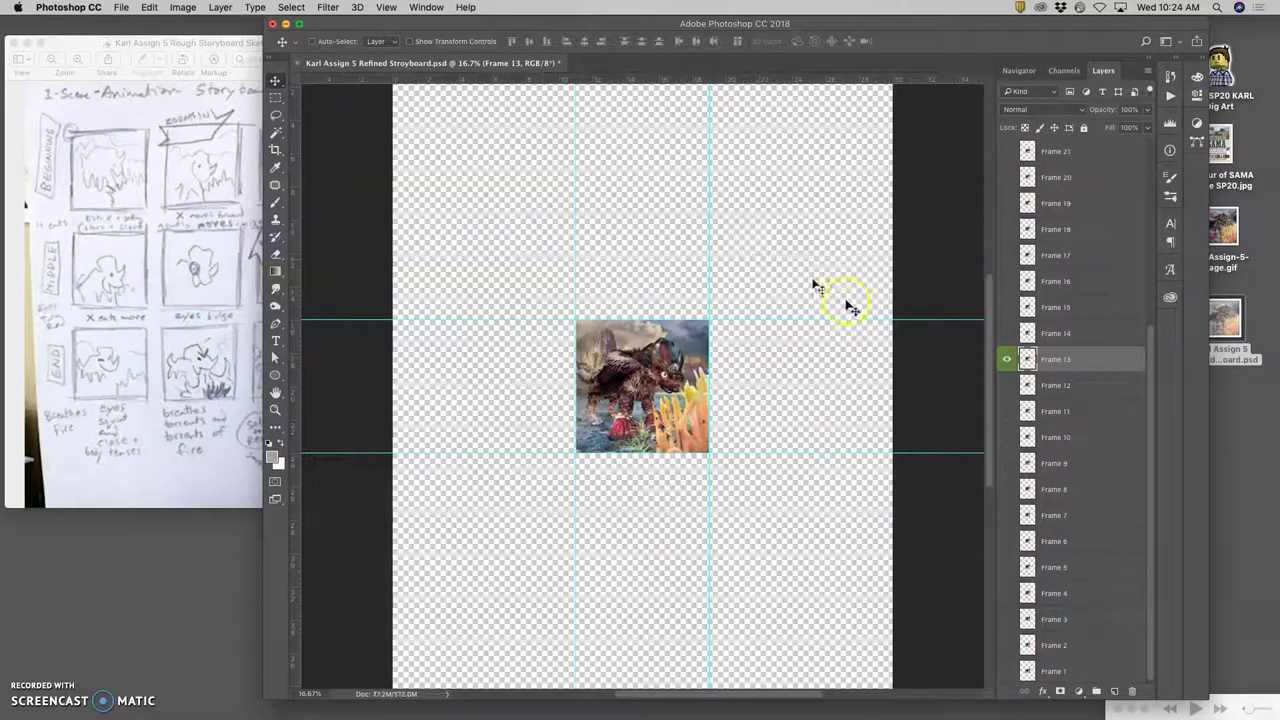
- Add a new layer beneath Frame 1 and fill it with white at 100% opacity
scroll(1080, 457, down, 1)
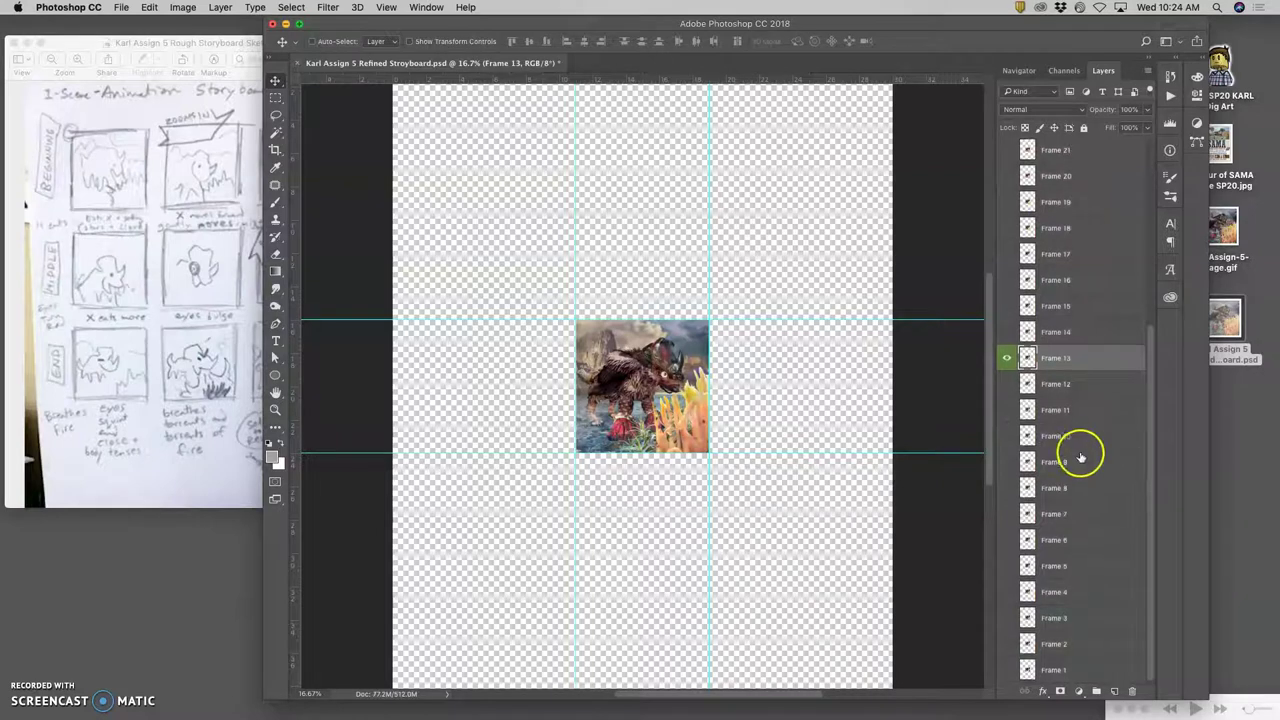
click(1081, 673)
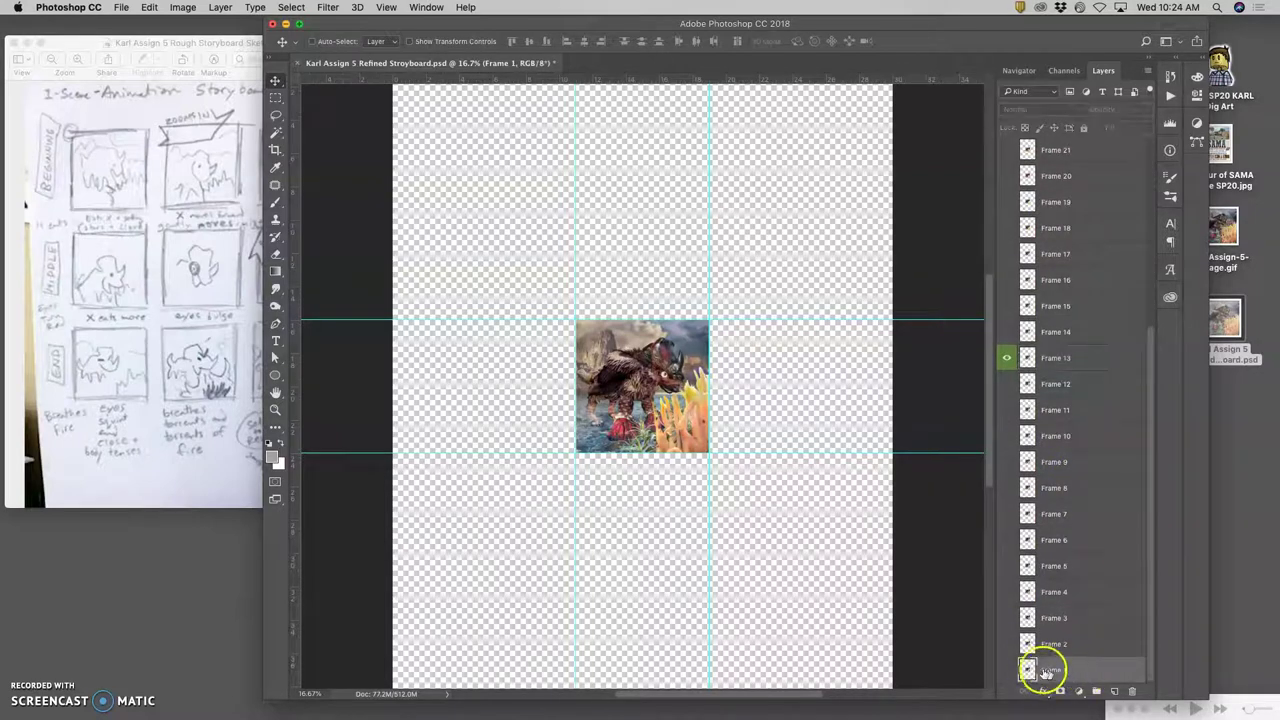
click(1114, 690)
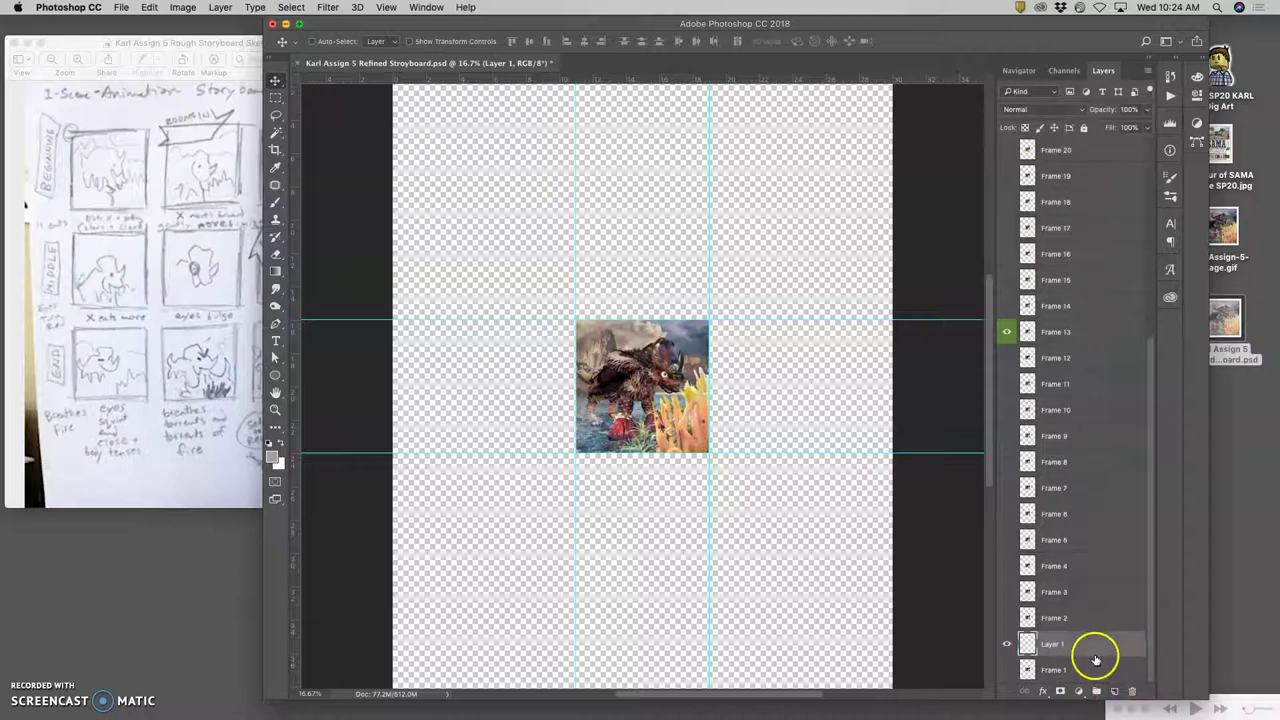
drag(1084, 650, 1083, 673)
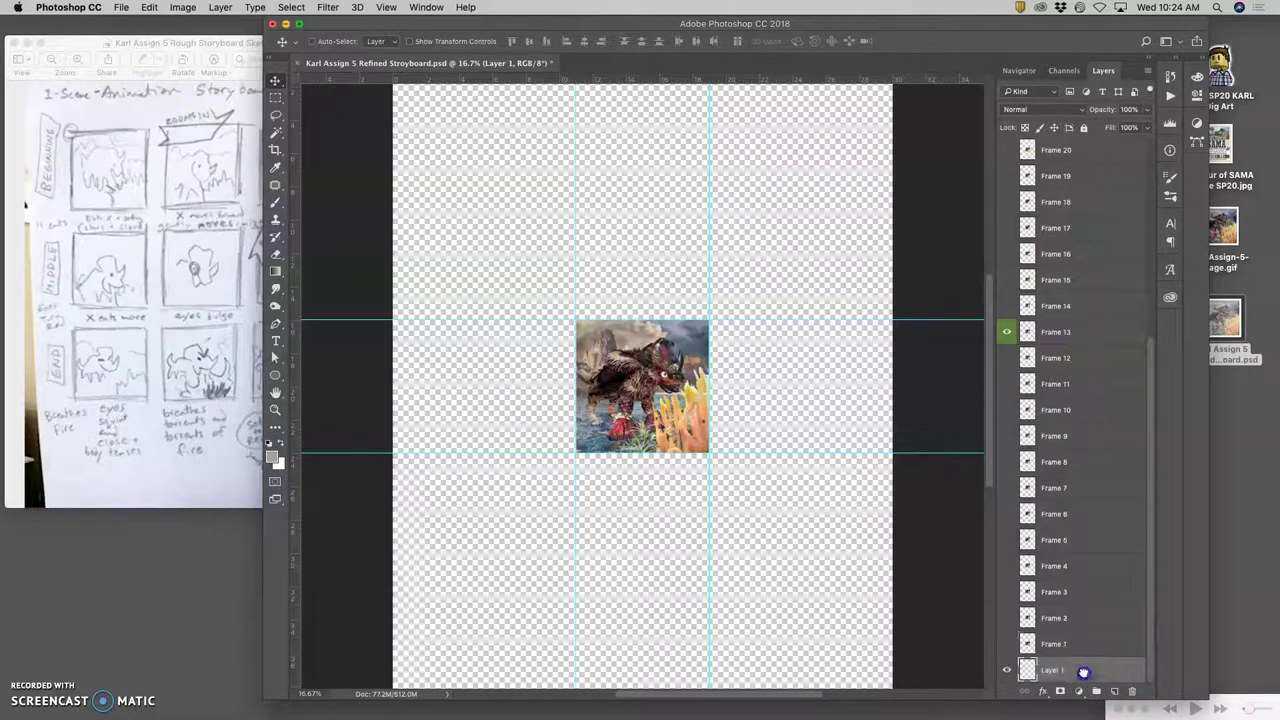
click(150, 7)
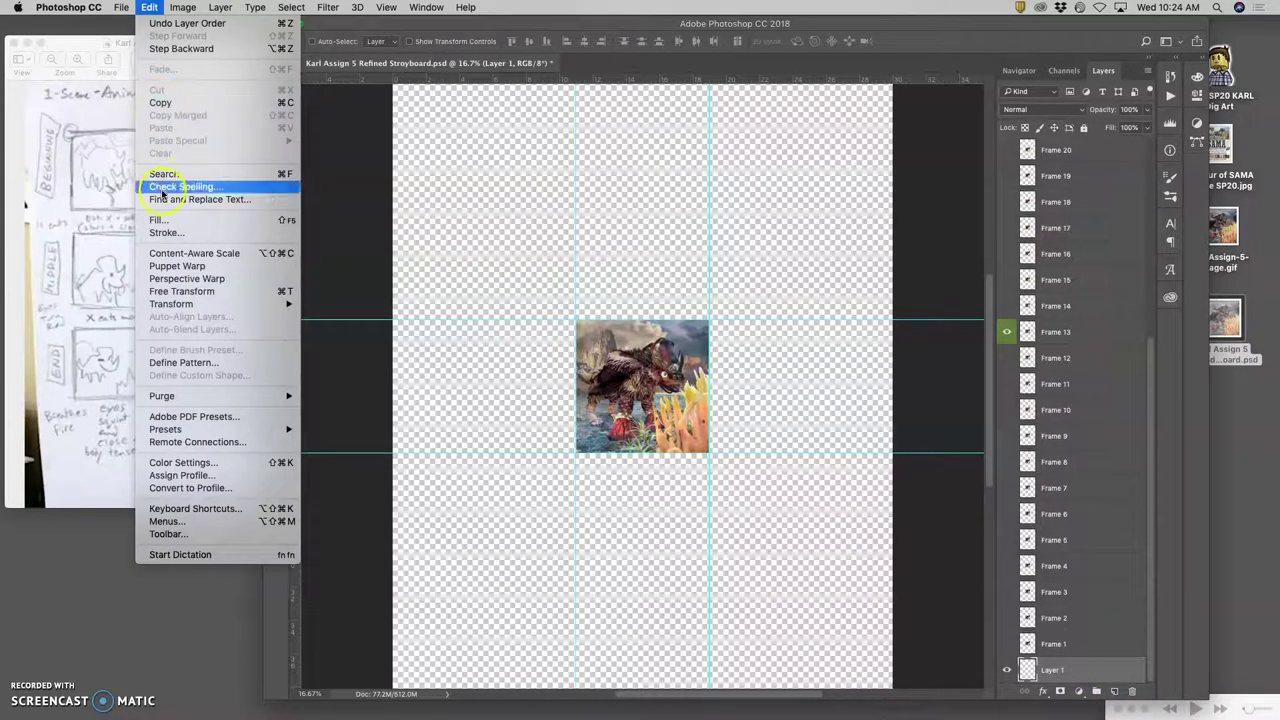
click(775, 318)
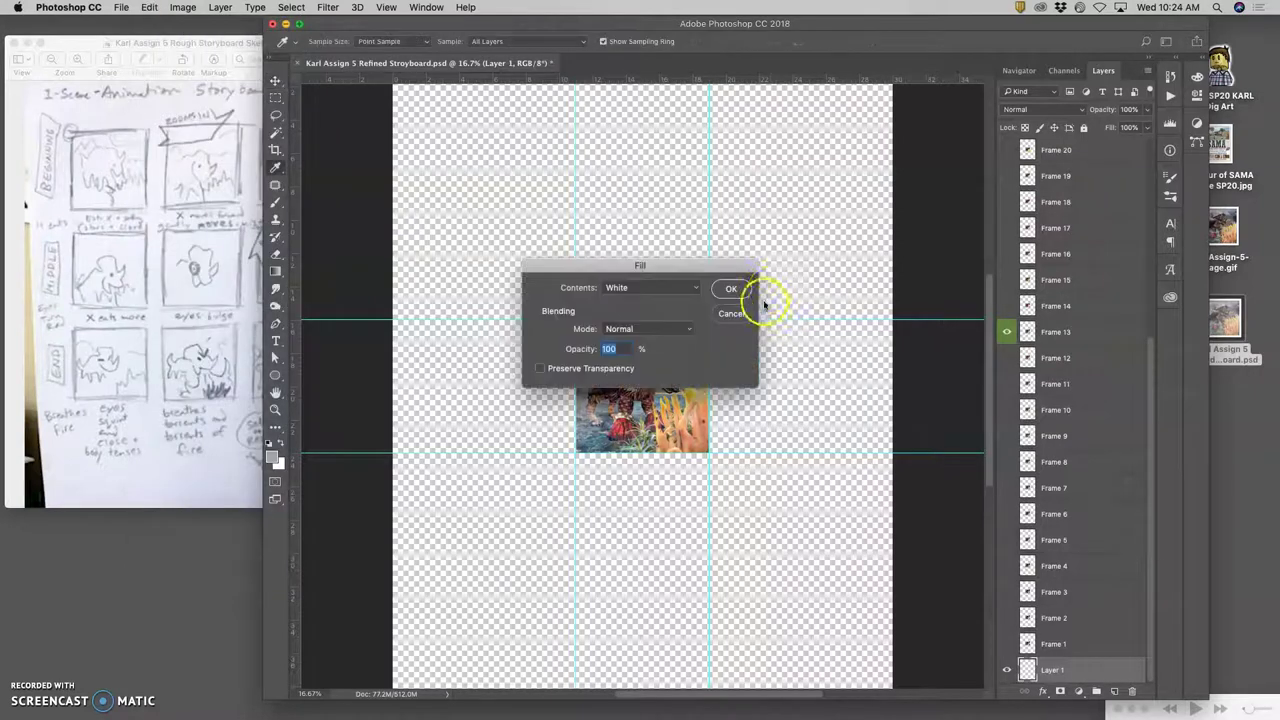
click(733, 290)
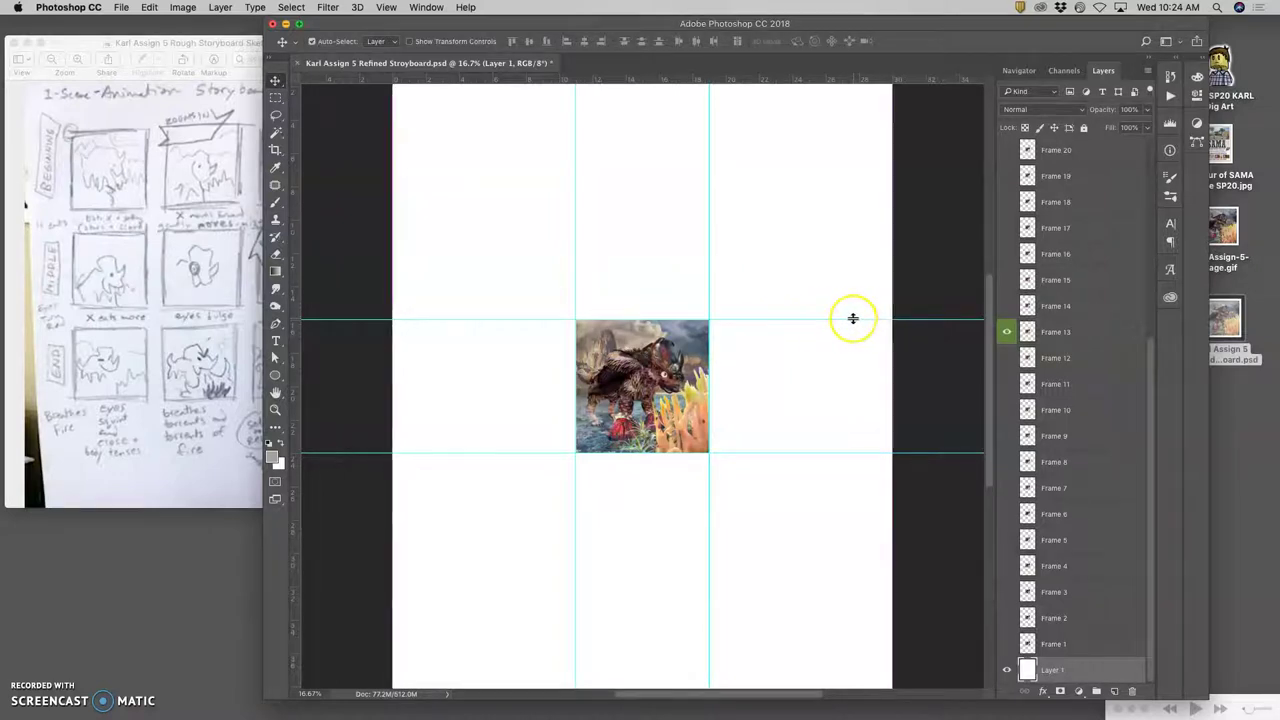
- Show the Frame 1 layer, try placing it diagonally up and left of the centre frame, and undo the move
key(super+minus)
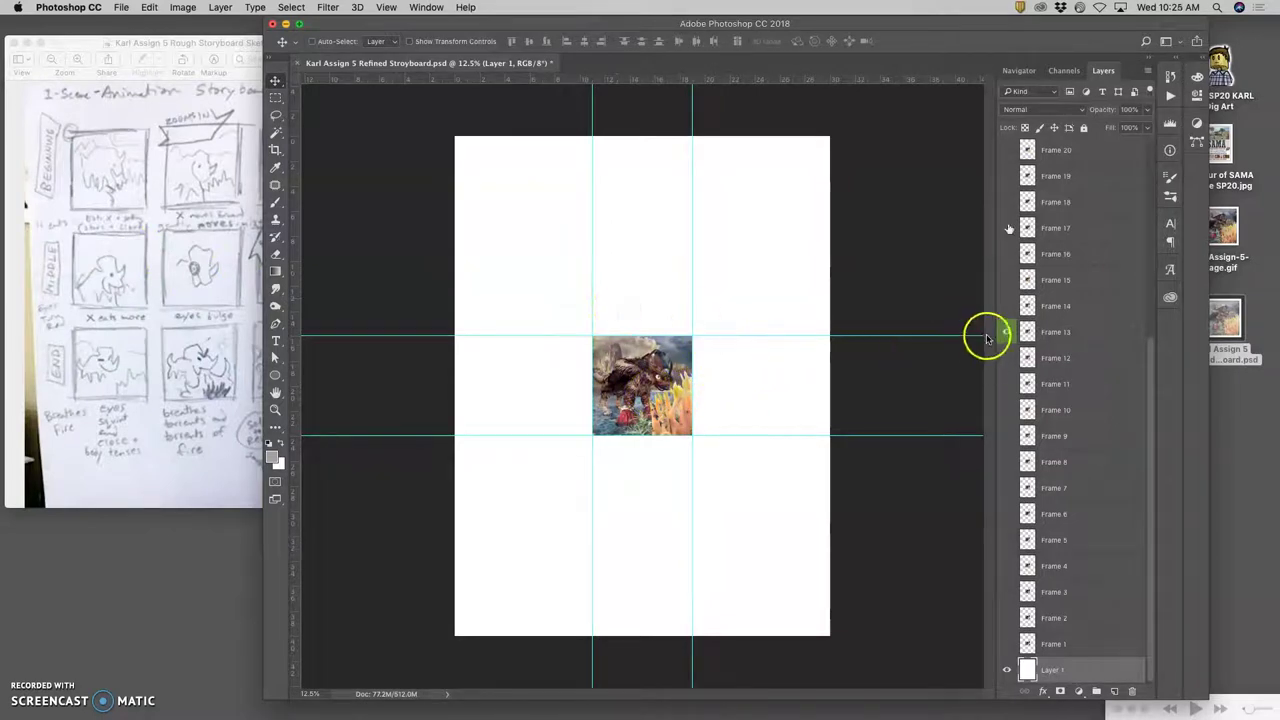
click(1052, 645)
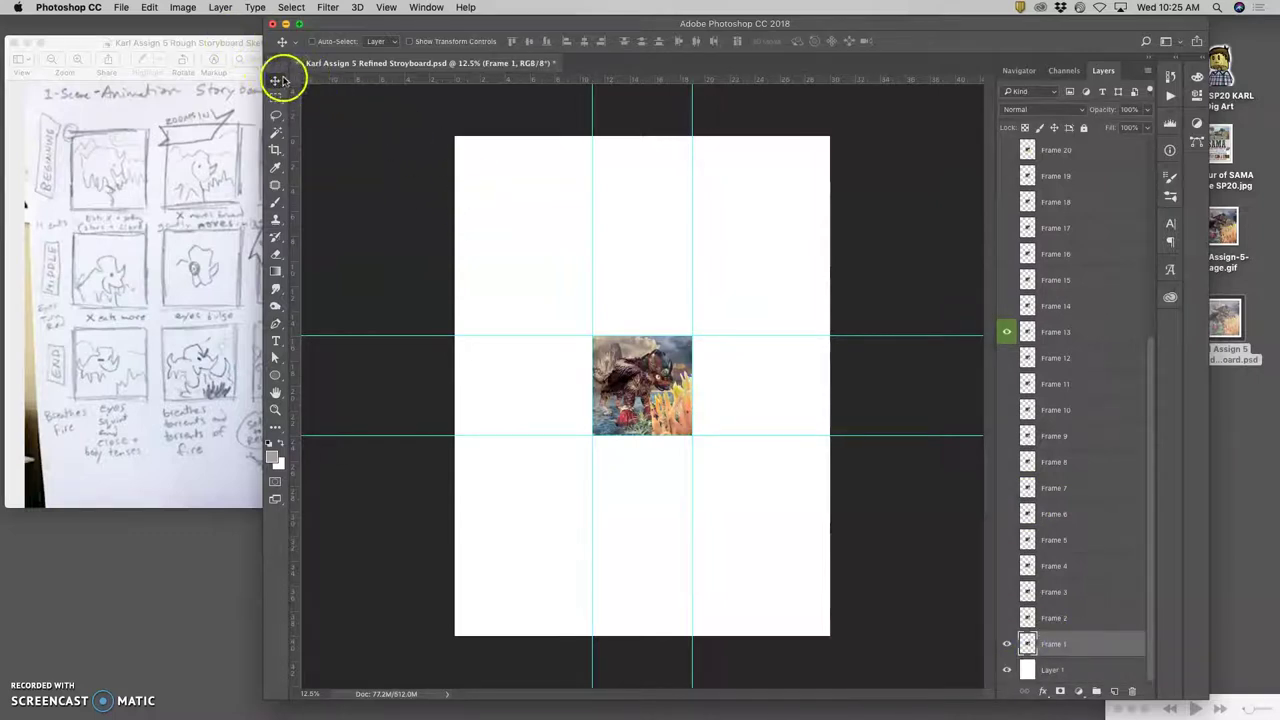
drag(629, 371, 527, 269)
mouse_move(563, 313)
mouse_down()
mouse_move(762, 313)
mouse_move(562, 313)
mouse_up()
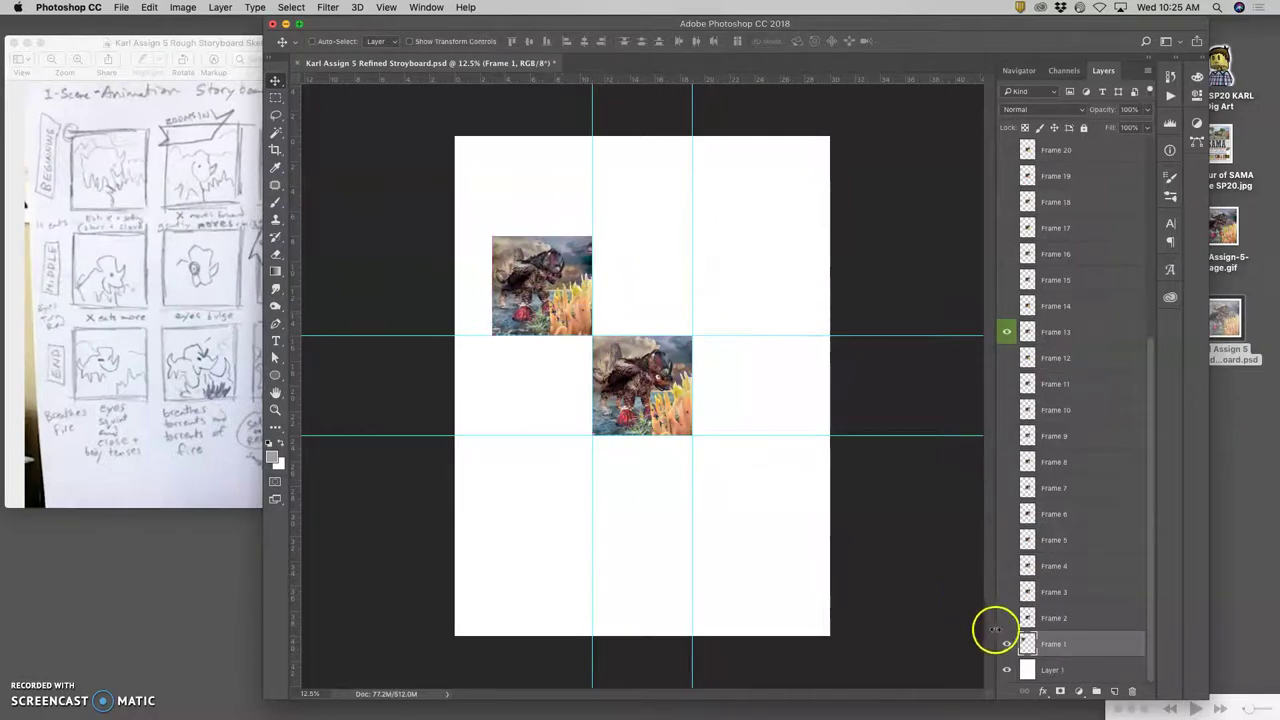
key(super+z)
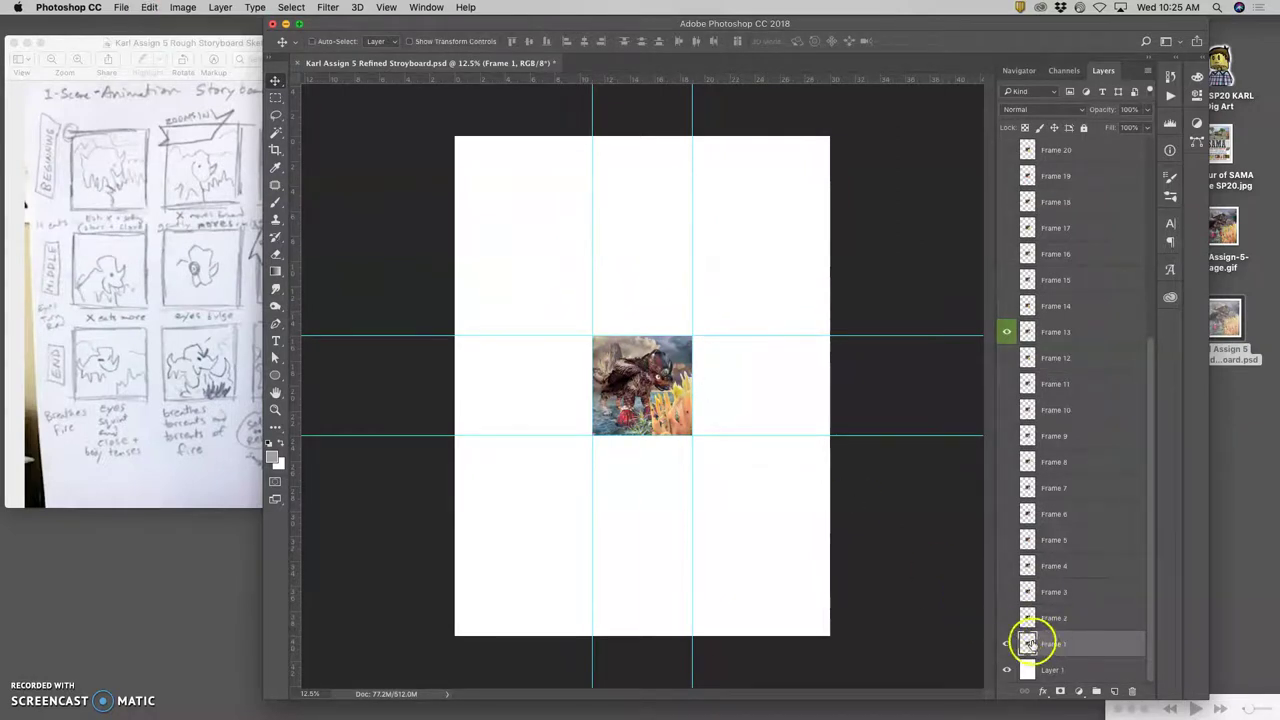
- Display the grid over the storyboard canvas
click(386, 7)
mouse_move(413, 237)
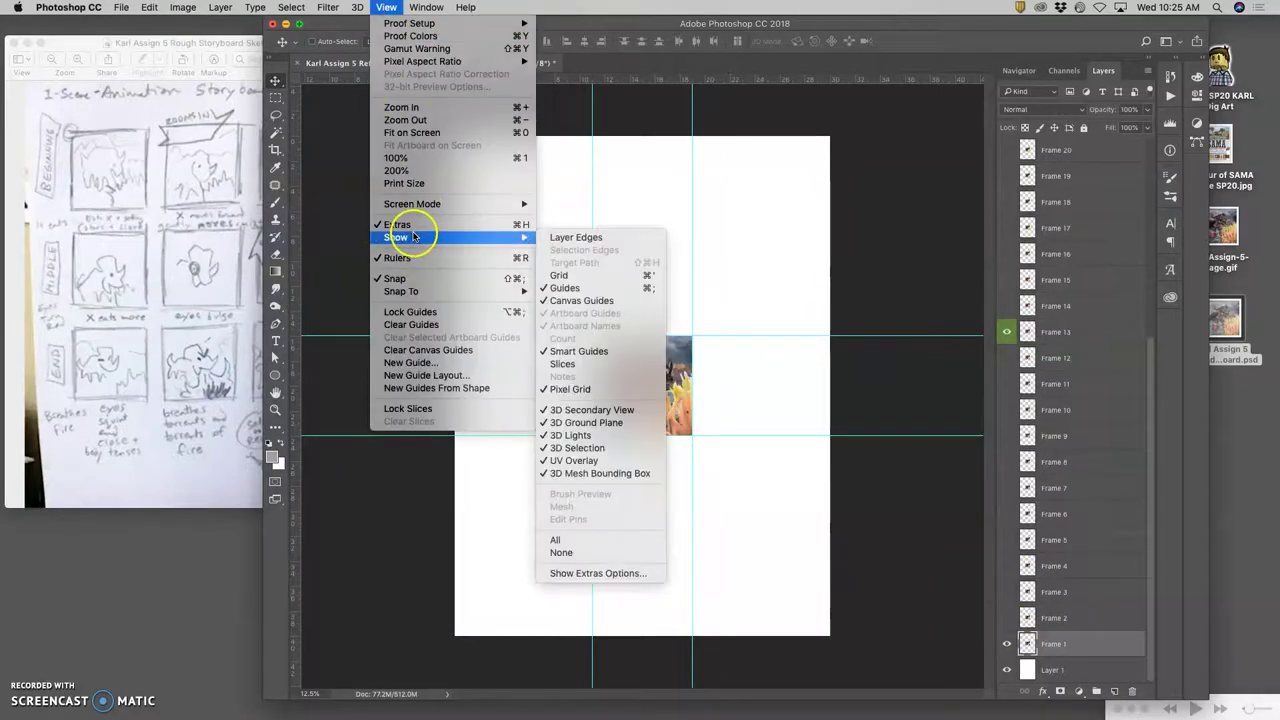
click(559, 275)
key(super+apostrophe)
key(super+apostrophe)
- Place a vertical and a horizontal guide one inch outside the centre frame's left and top edges
key(super+equal)
key(super+equal)
key(super+equal)
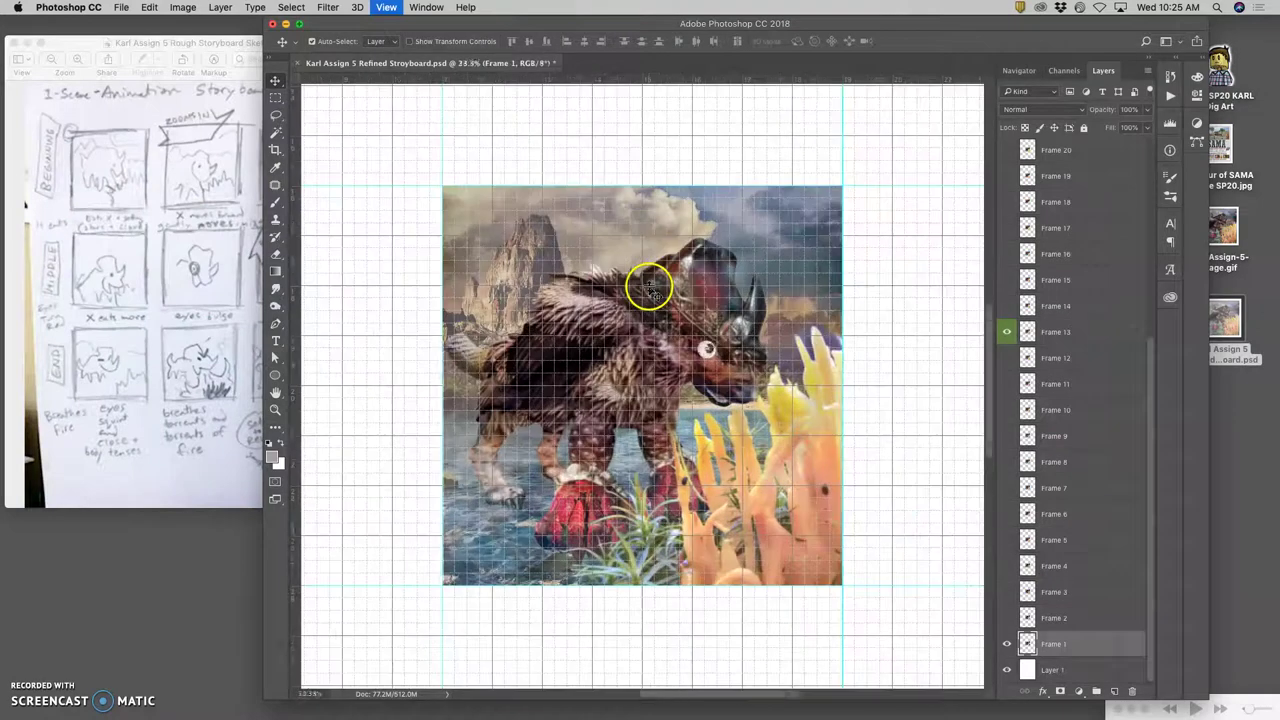
scroll(591, 271, left, 5)
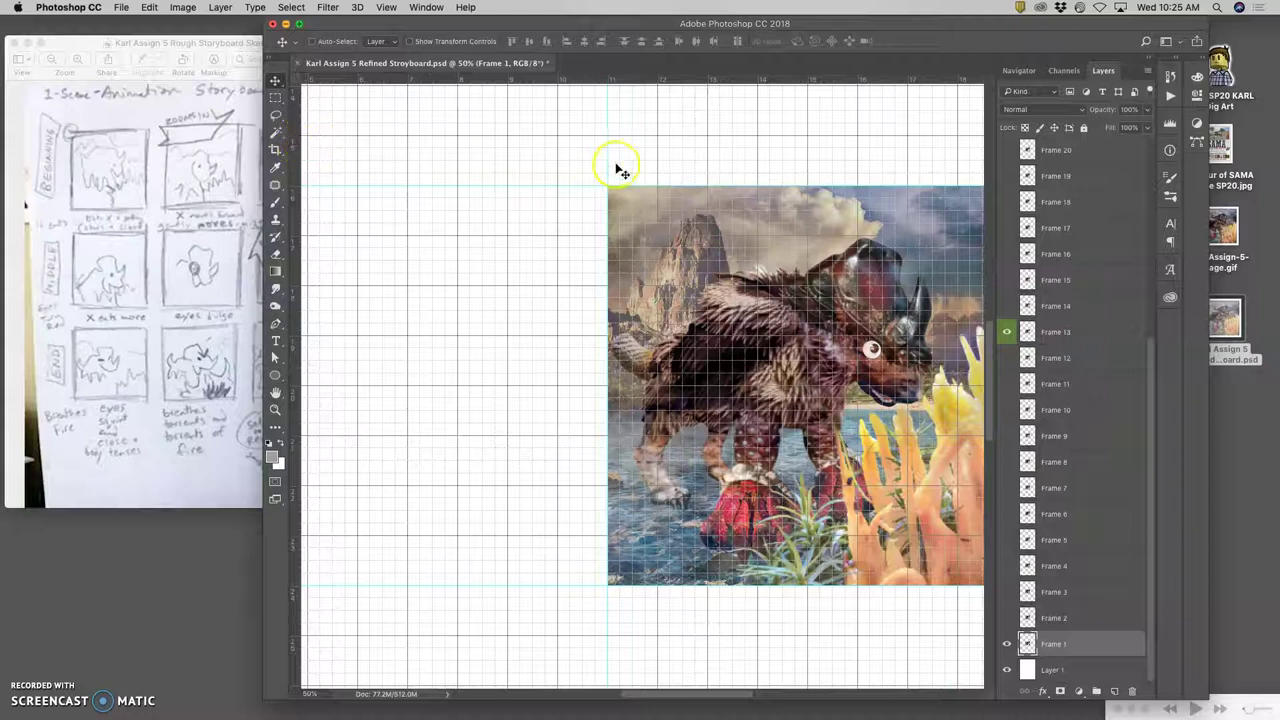
scroll(648, 172, right, 2)
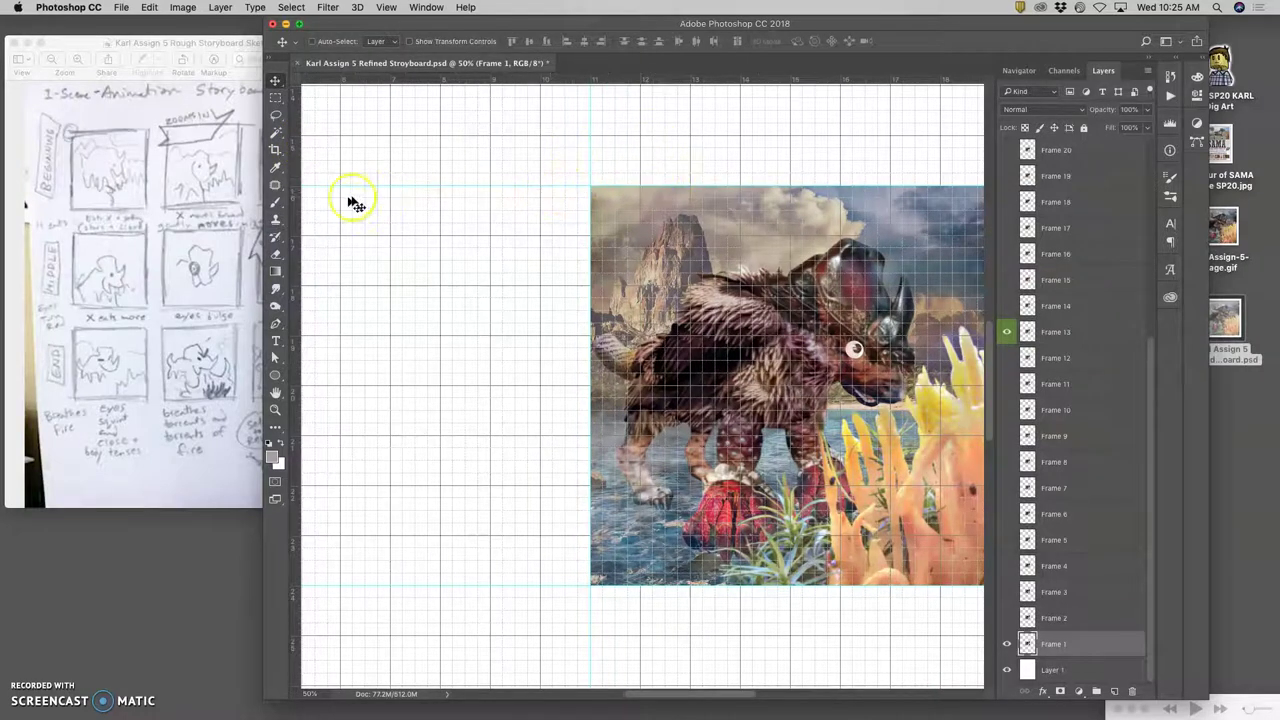
drag(292, 202, 540, 214)
drag(716, 79, 711, 134)
- Place a vertical and a horizontal guide one inch outside the centre frame's right and bottom edges
scroll(597, 218, right, 8)
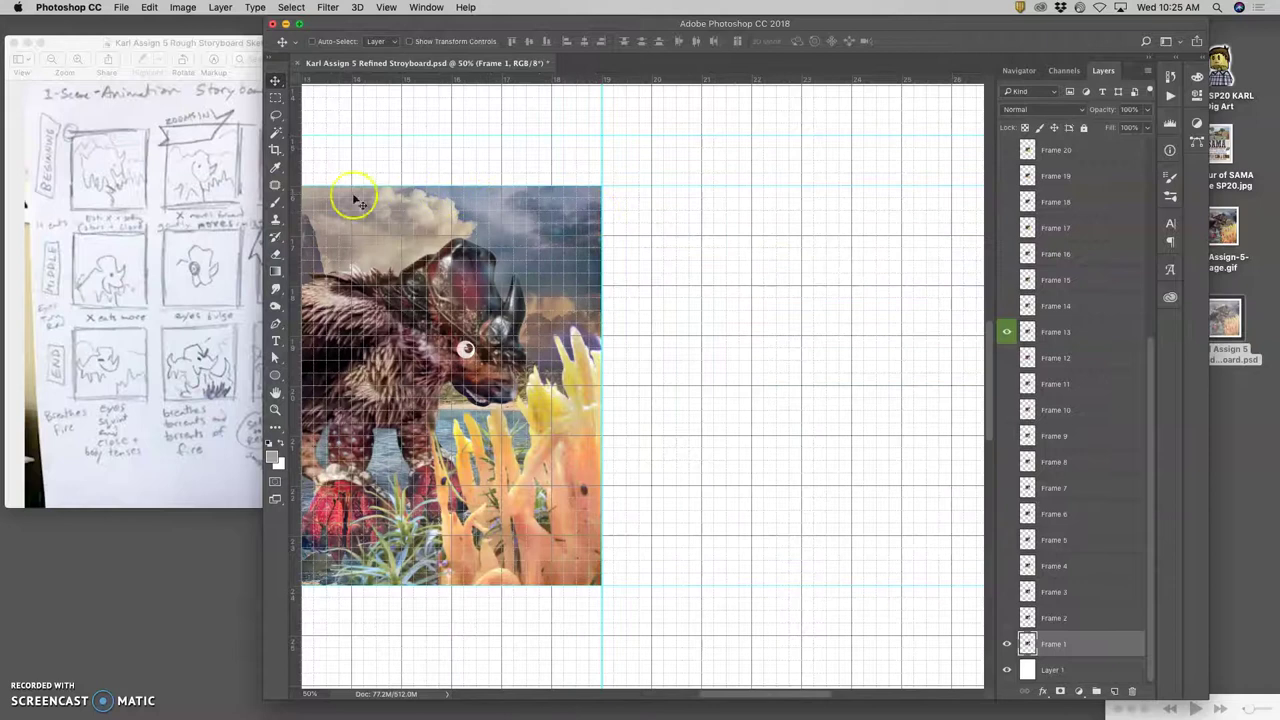
drag(291, 200, 650, 240)
drag(563, 78, 567, 587)
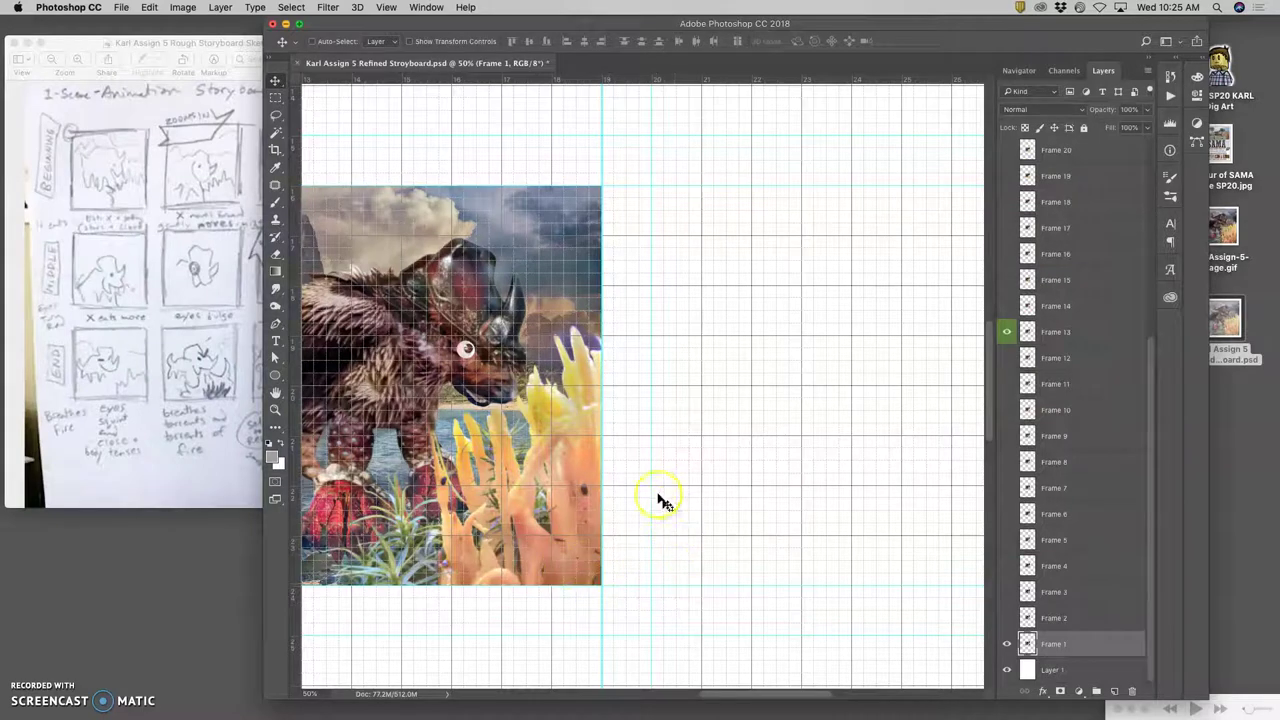
- Hide the grid, leaving the spacing guides displayed around the centre frame
scroll(663, 500, left, 5)
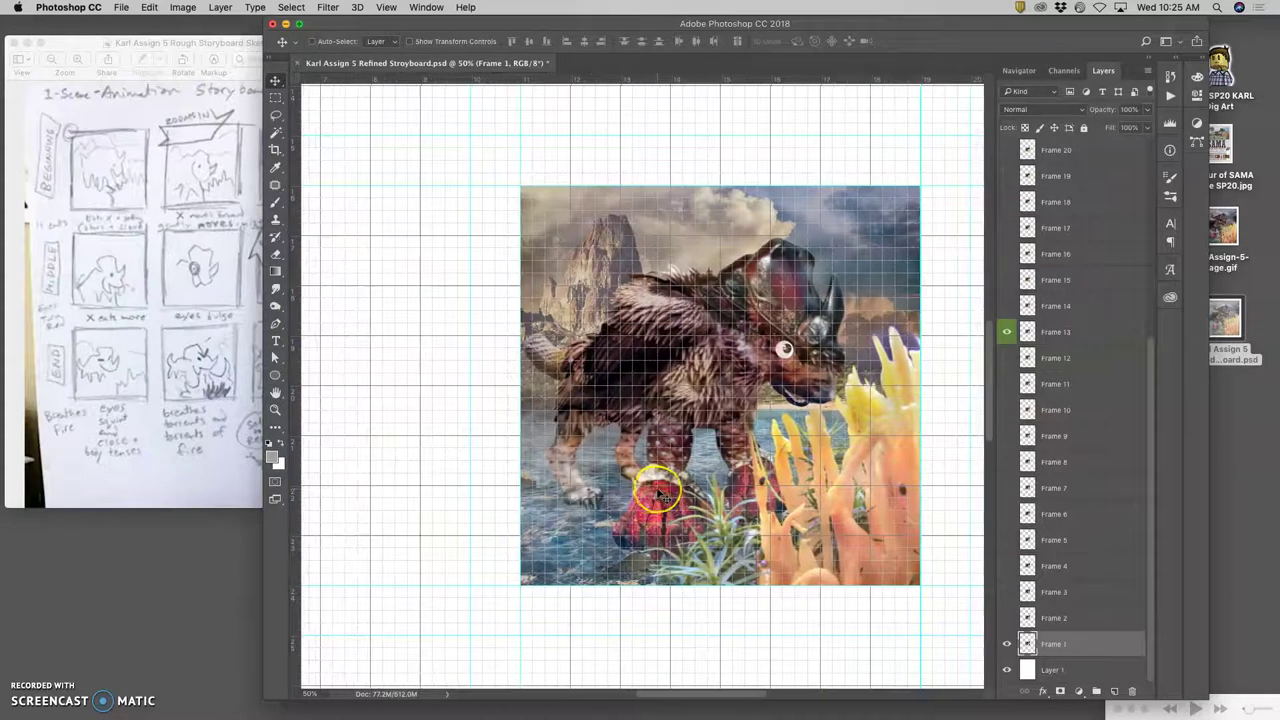
scroll(662, 495, right, 1)
key(super+apostrophe)
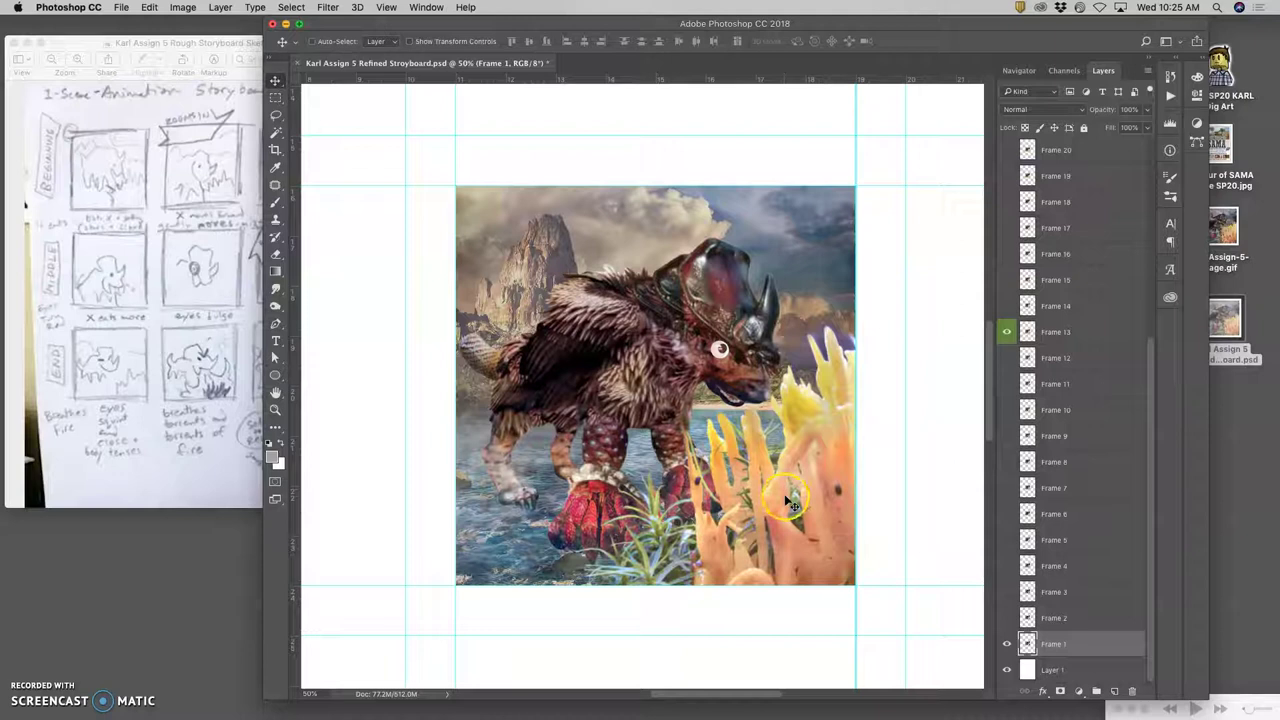
- Move Frame 1 diagonally up and left so its lower-right corner snaps to the outer guides, and hide the Frame 13 layer
key(super+minus)
key(super+minus)
key(super+minus)
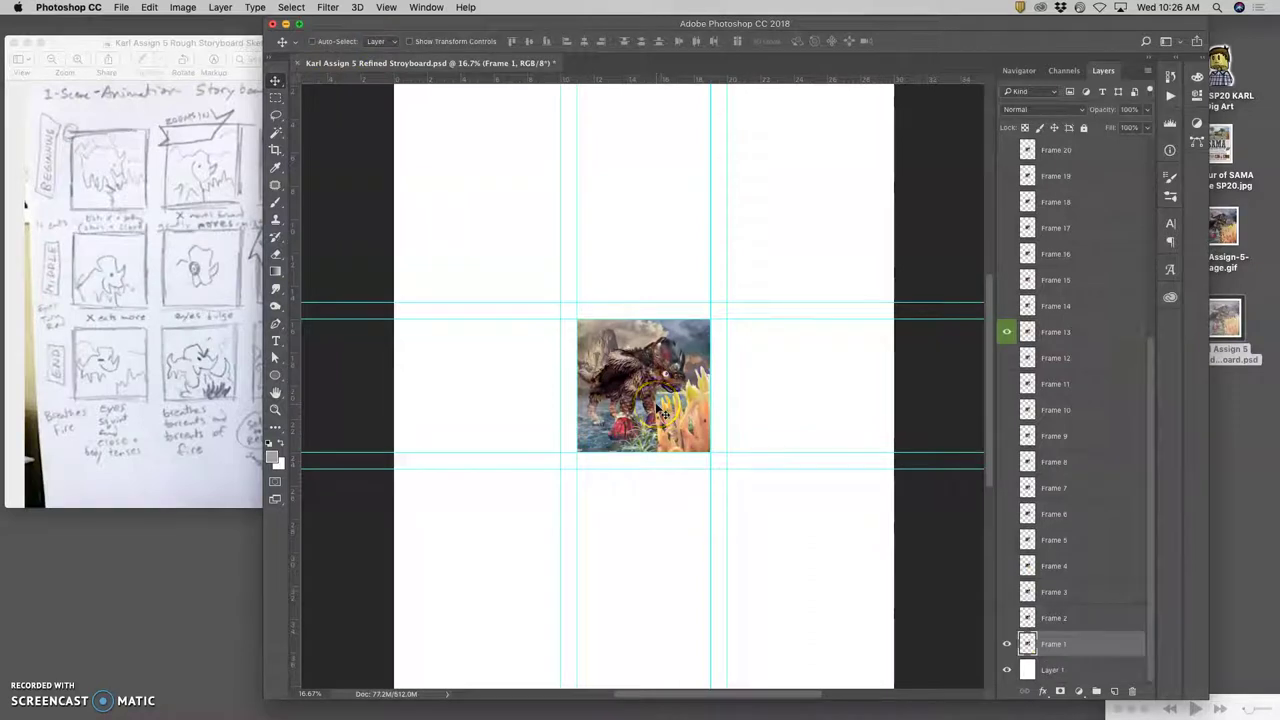
drag(663, 413, 505, 251)
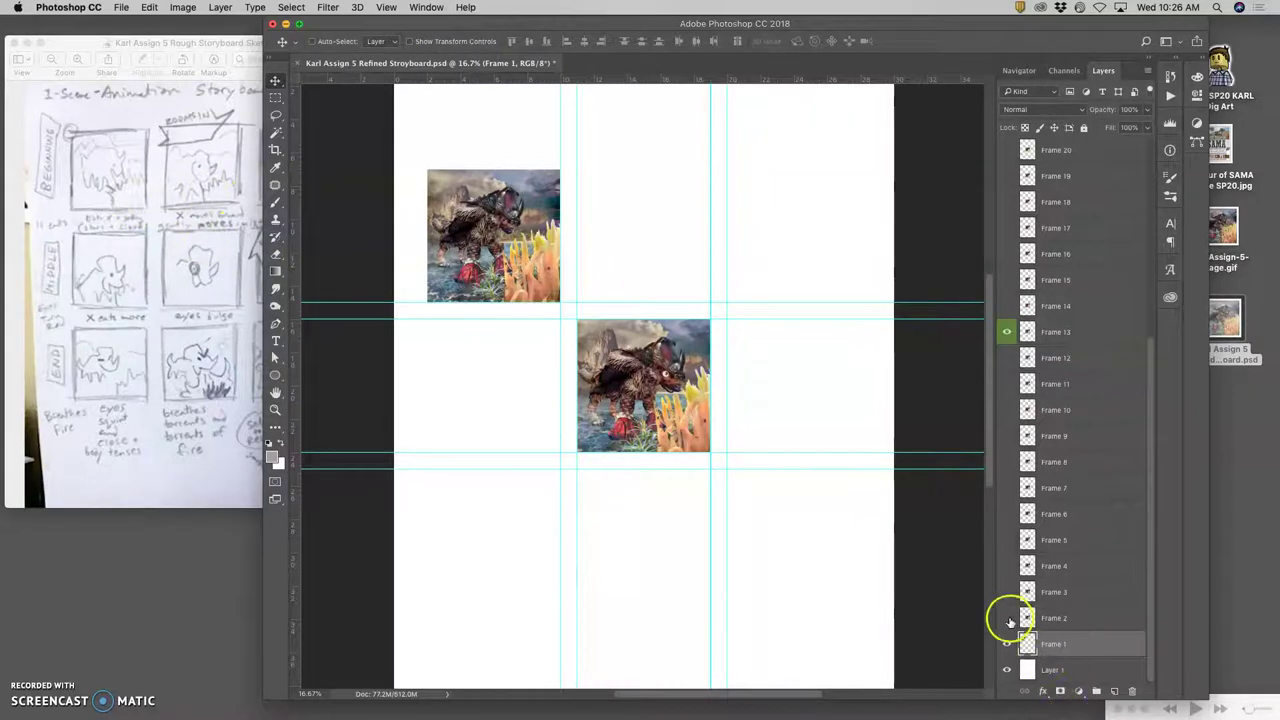
click(1006, 337)
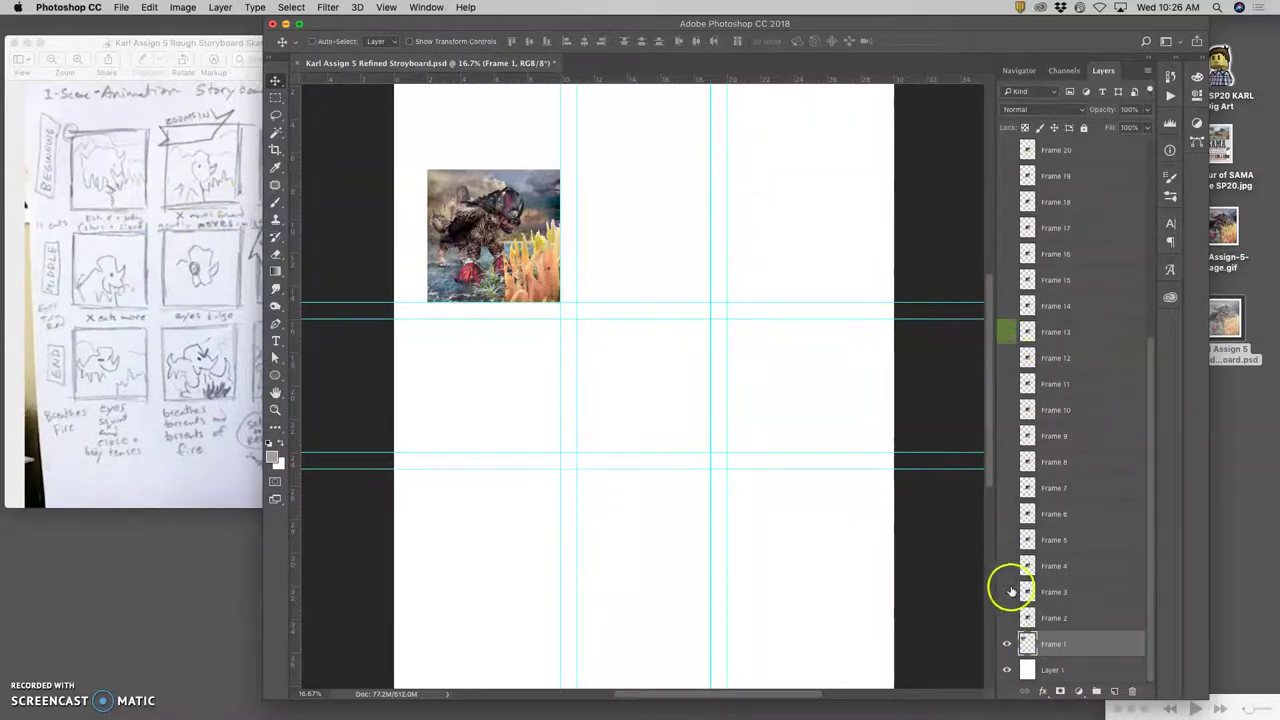
- Preview Frames 2, 3 and 4 one at a time to find the next key frame for the storyboard
click(1006, 618)
click(1006, 618)
click(1006, 592)
click(1006, 592)
click(1006, 566)
click(1006, 566)
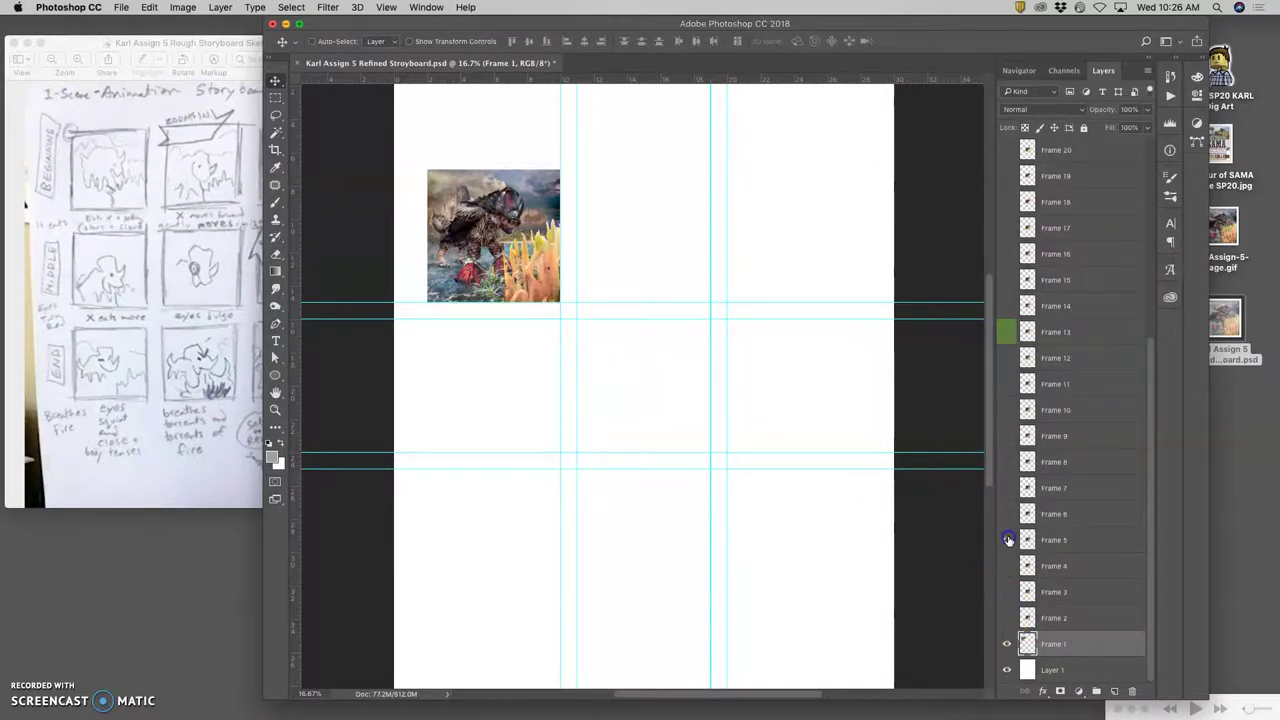